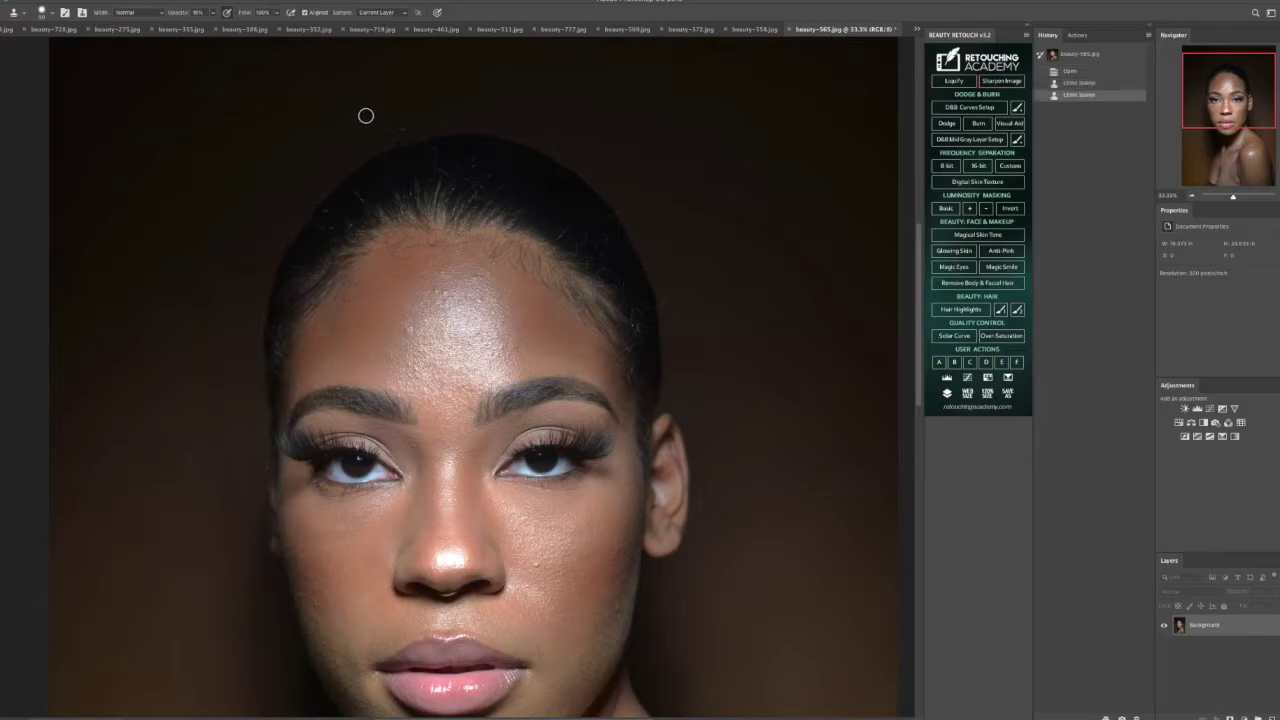
- Clone out the stray hairs against the background just above the crown with the Clone Stamp
click(371, 137)
click(378, 139)
click(385, 140)
click(437, 122)
click(409, 132)
click(415, 130)
click(450, 121)
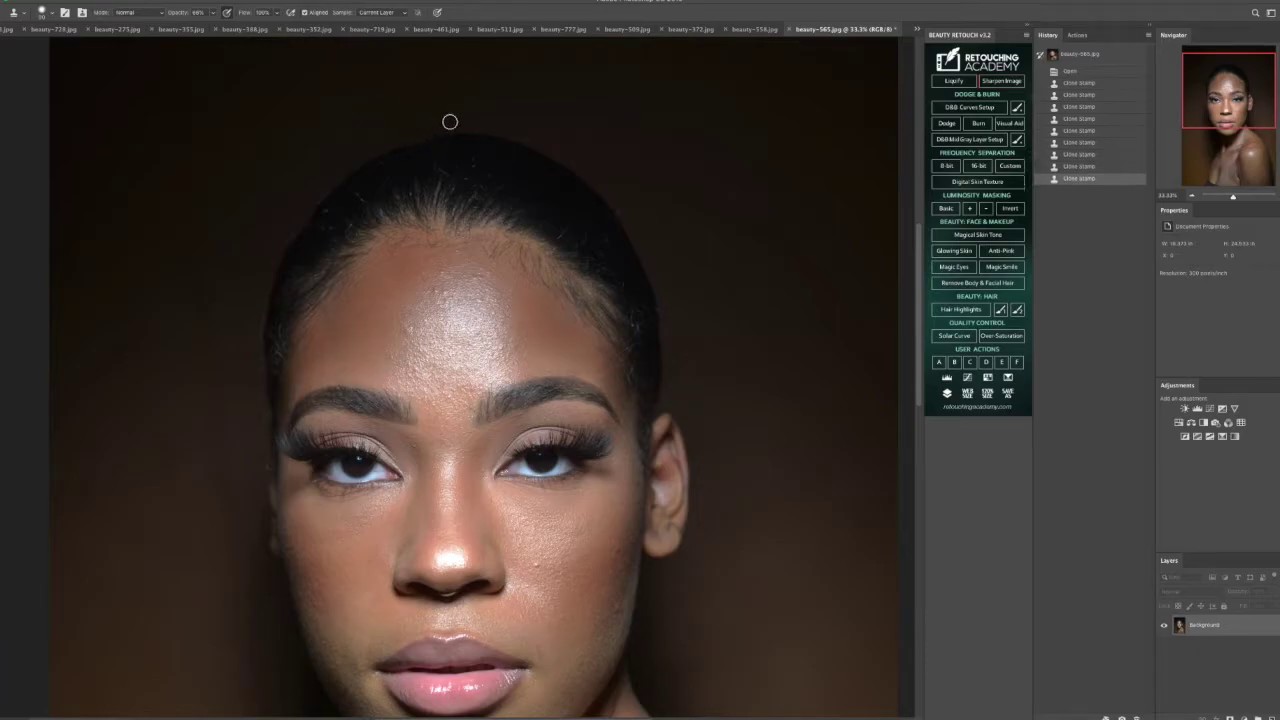
- Clone out flyaway hairs along the right outline of the head, from the crown down to the ear
click(548, 138)
click(591, 158)
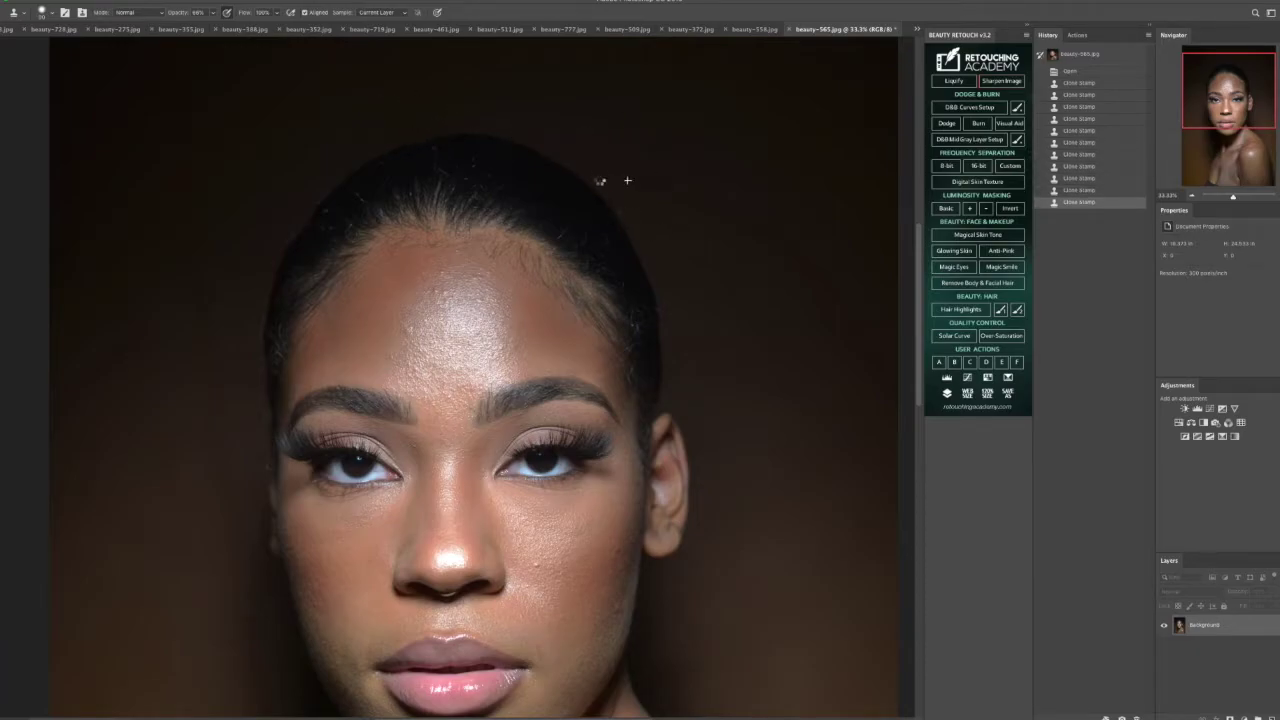
click(622, 186)
click(665, 210)
click(667, 282)
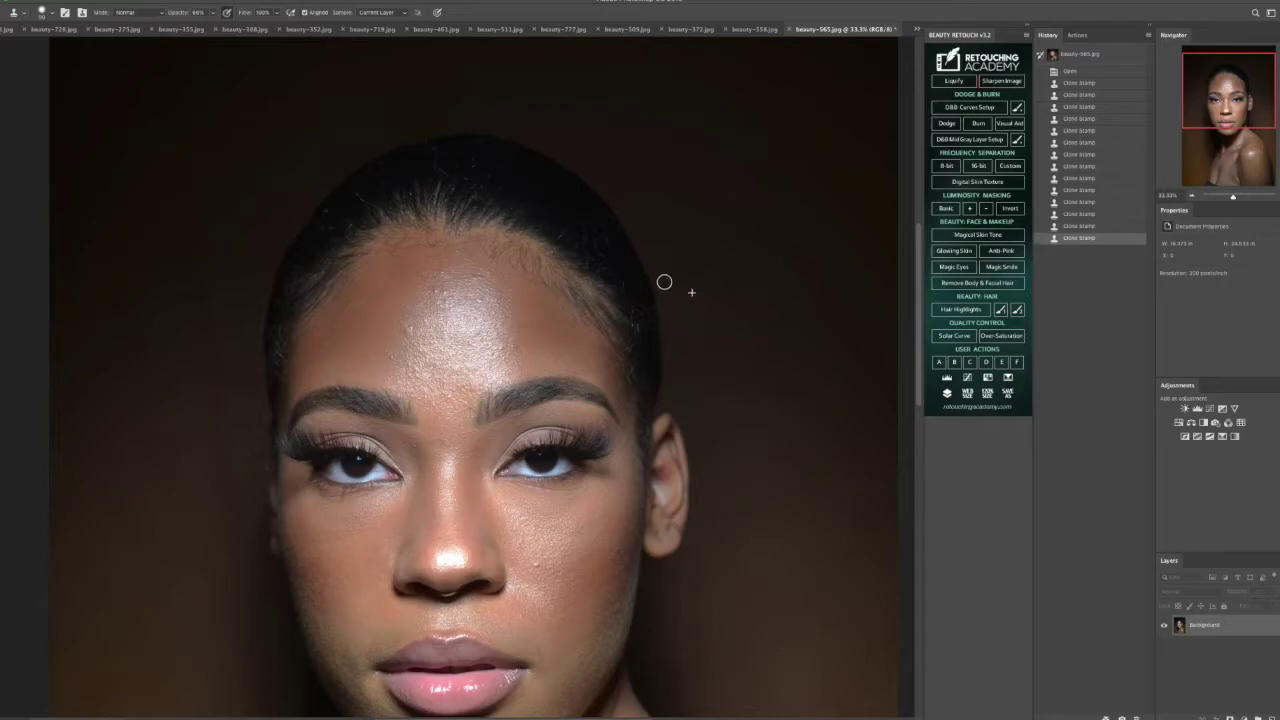
click(609, 191)
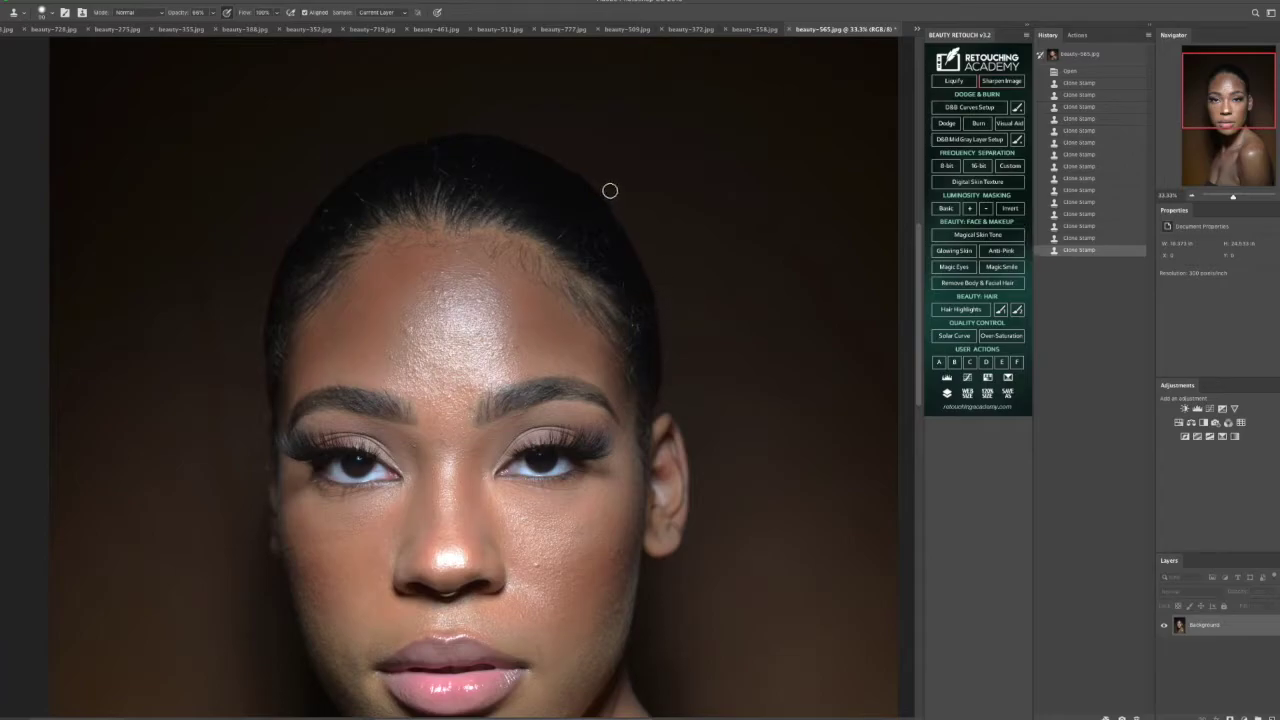
click(681, 401)
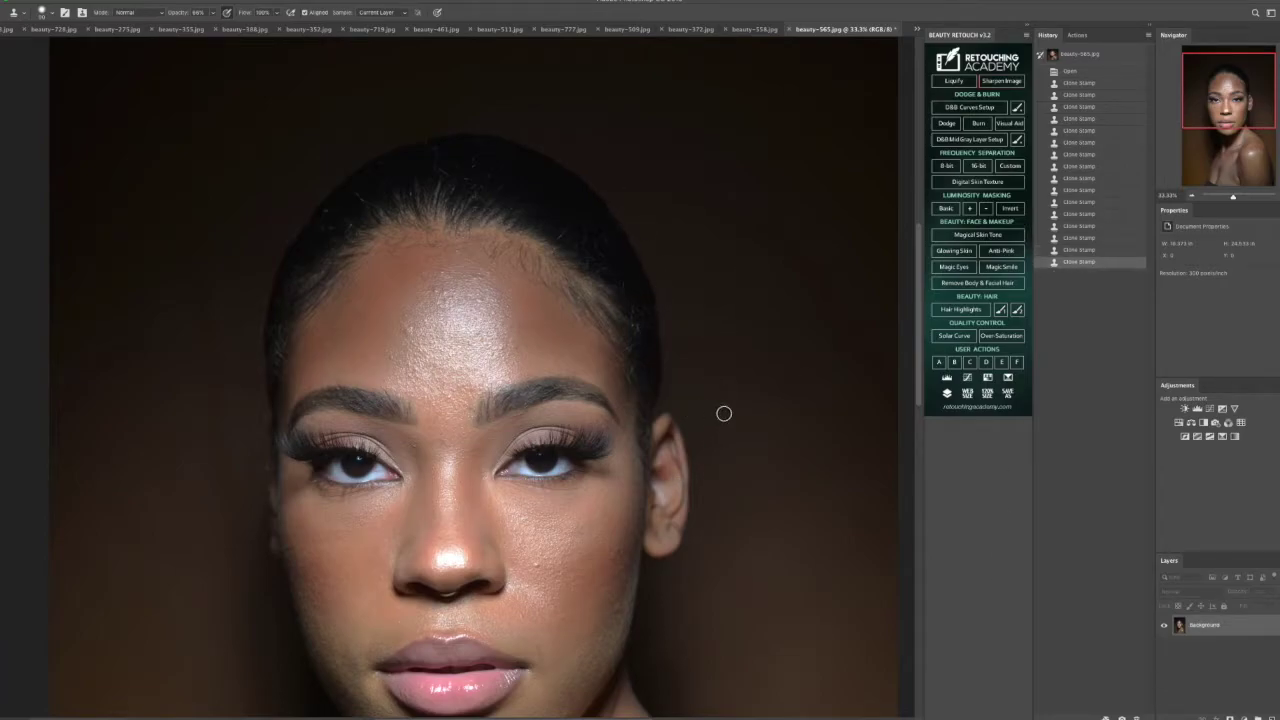
click(675, 366)
click(669, 327)
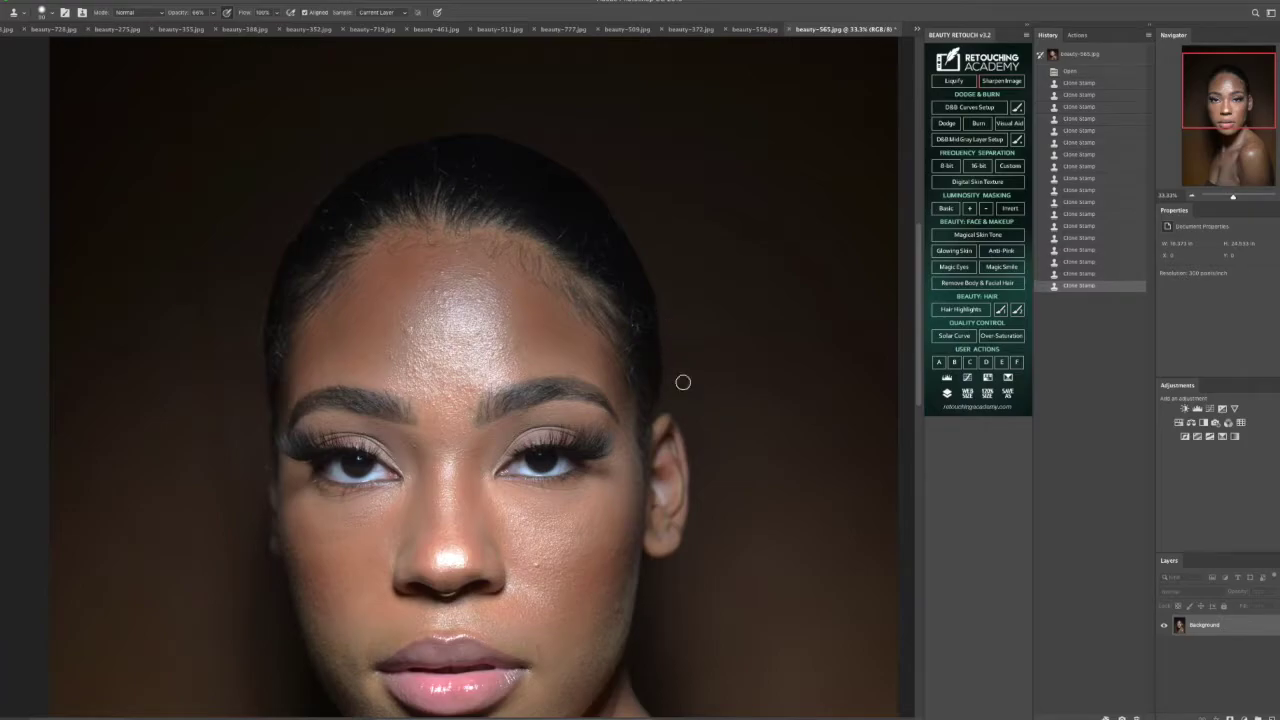
click(663, 314)
- Clone background over the stray hairs beside the left side of the head, from the temple down to the cheek
click(257, 319)
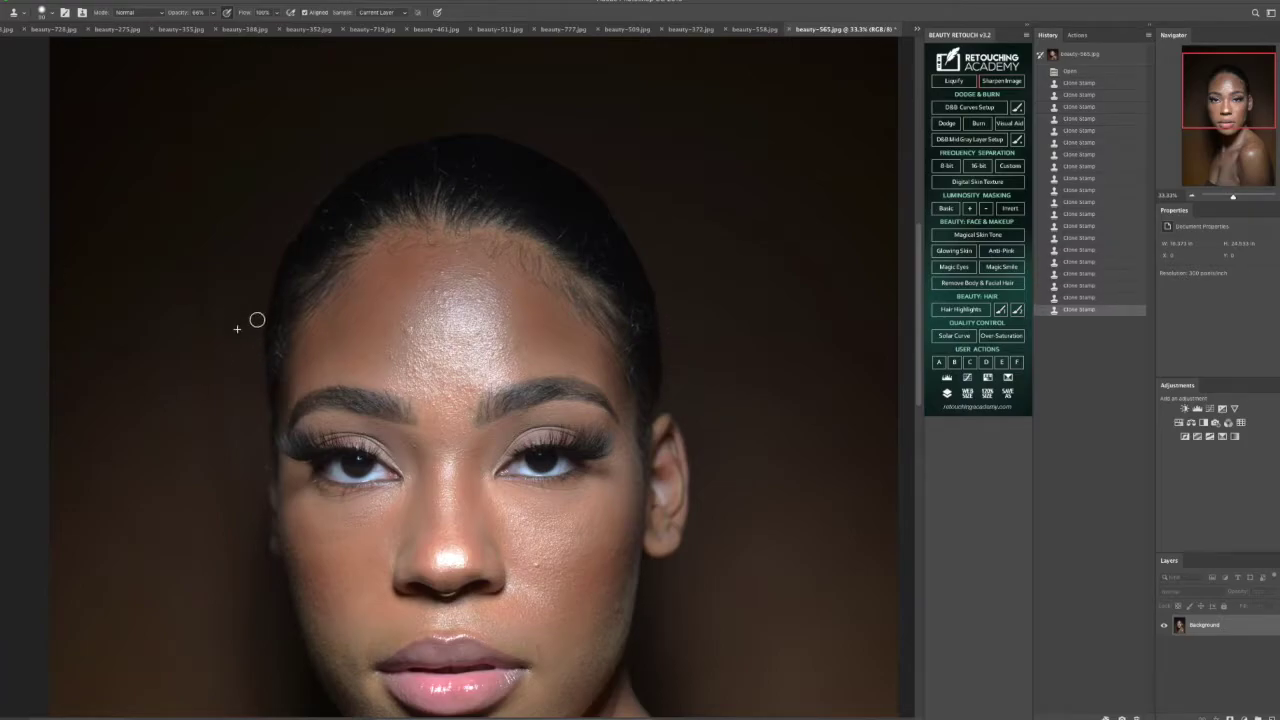
click(256, 349)
click(257, 387)
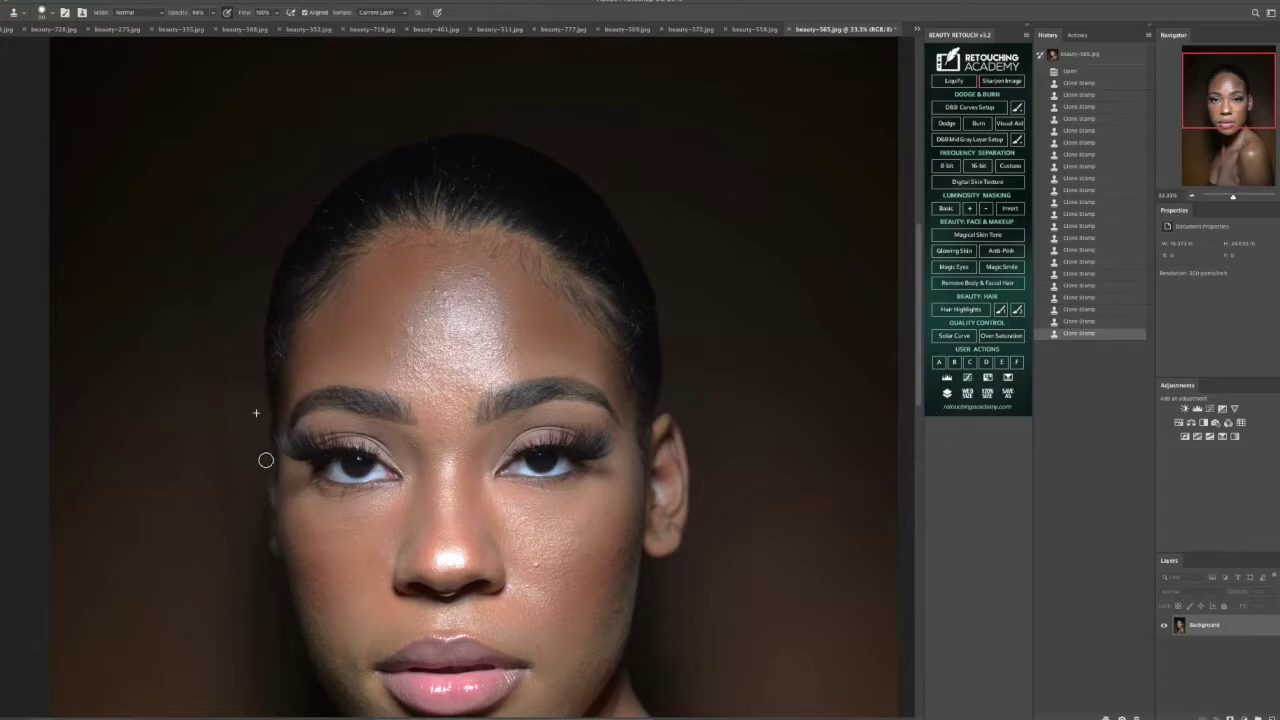
click(253, 417)
click(260, 514)
click(259, 480)
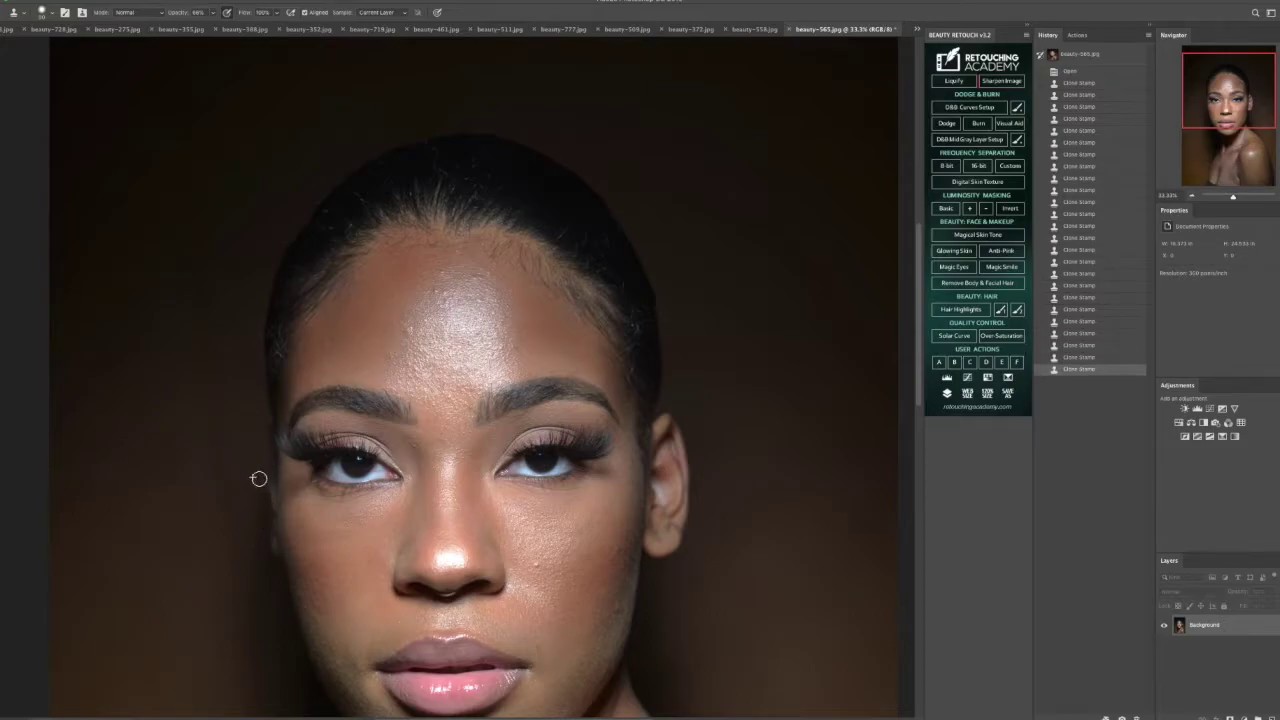
click(262, 428)
click(255, 414)
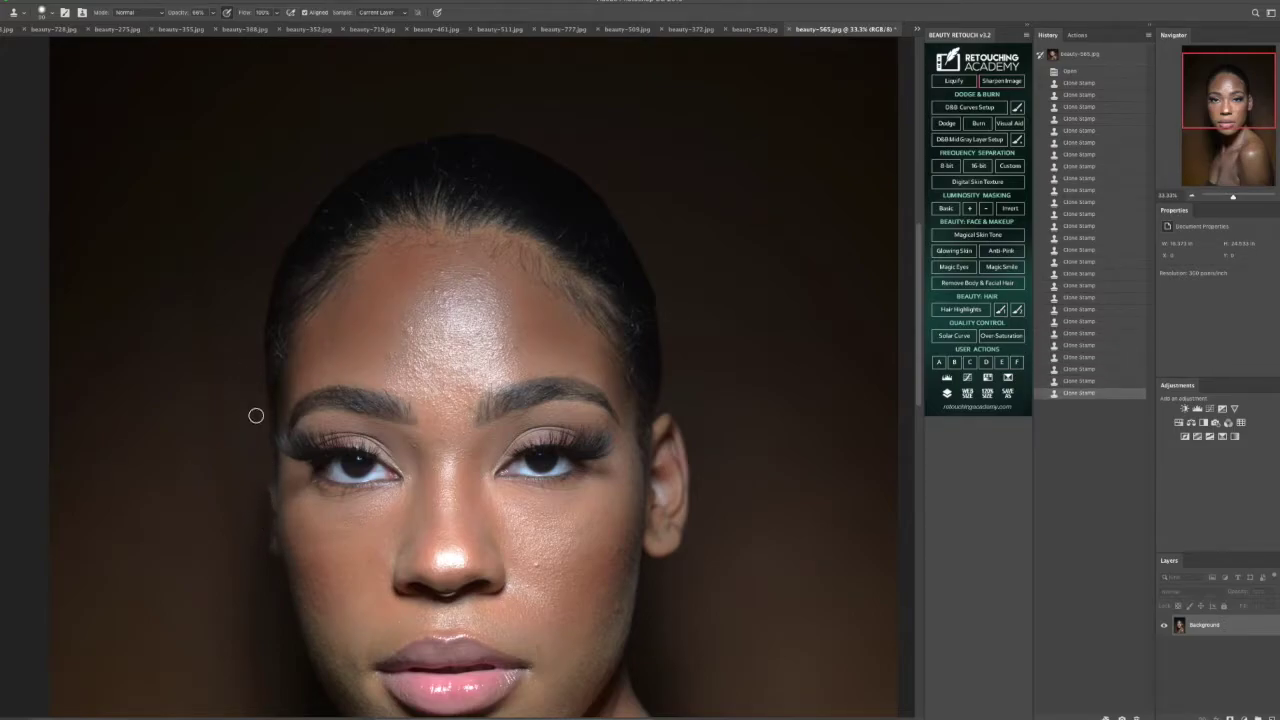
- Clean up flyaways along the upper-left hair outline with the Clone Stamp and compare the result with the original photo
click(257, 363)
click(276, 242)
click(282, 233)
click(287, 226)
click(285, 235)
click(290, 226)
click(294, 217)
click(287, 217)
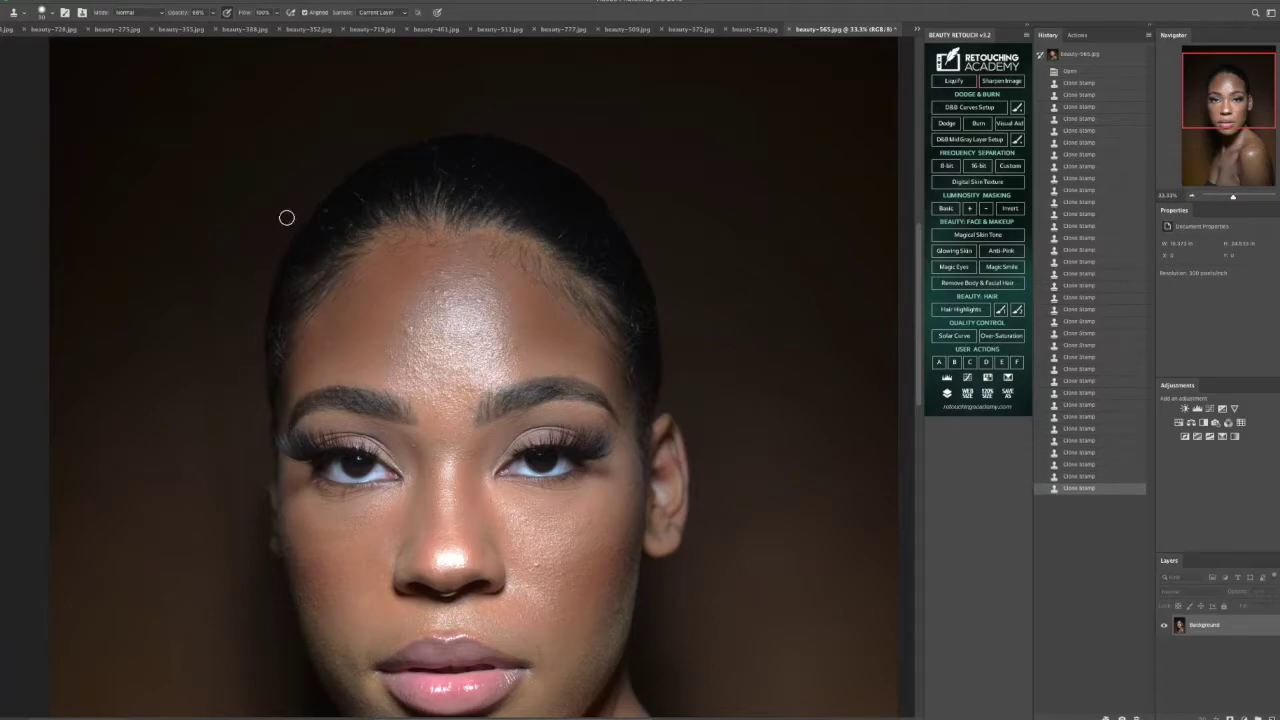
click(309, 190)
click(305, 204)
click(306, 203)
click(307, 204)
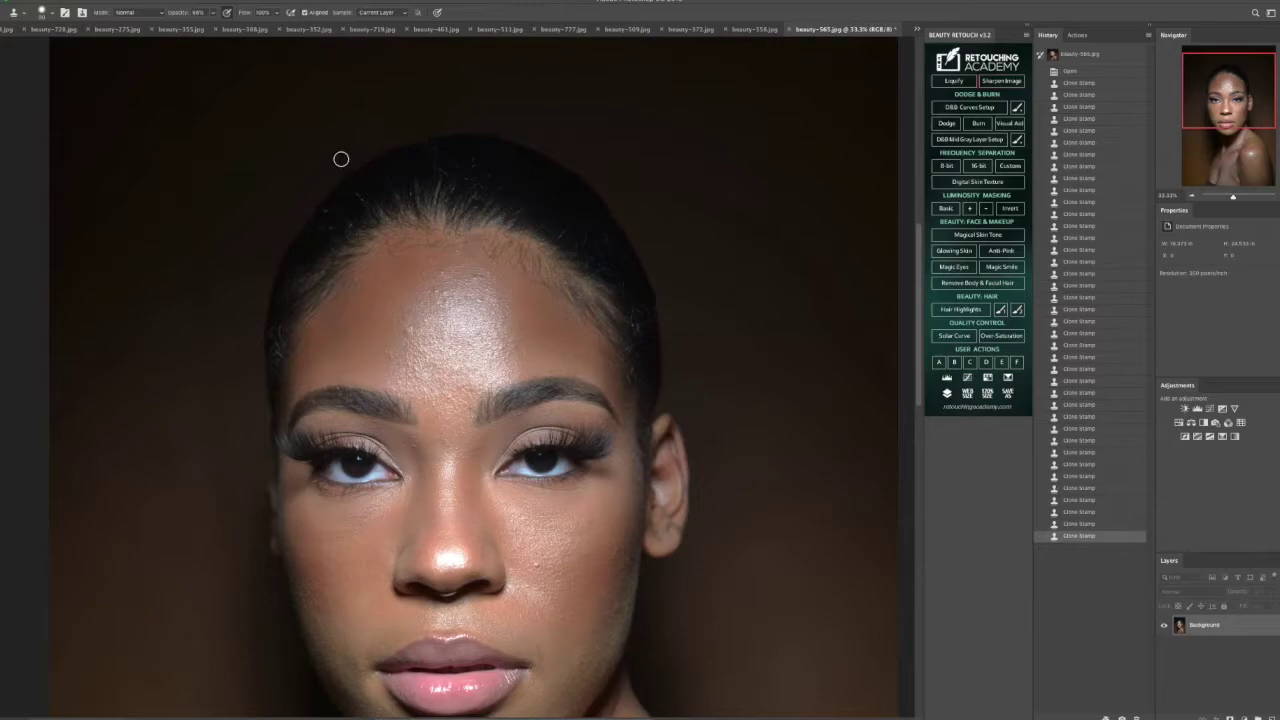
click(1106, 57)
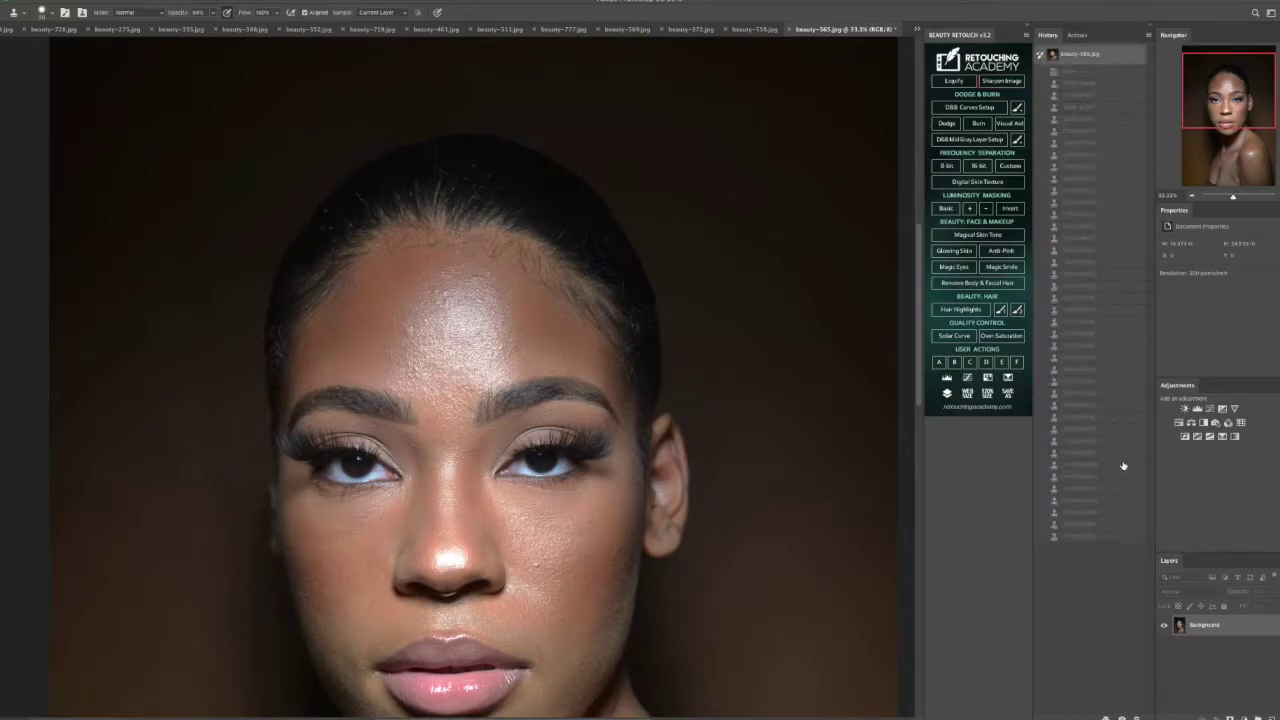
click(1095, 537)
- Remove small blemishes from the left and middle of the forehead with the Spot Healing Brush
key(j)
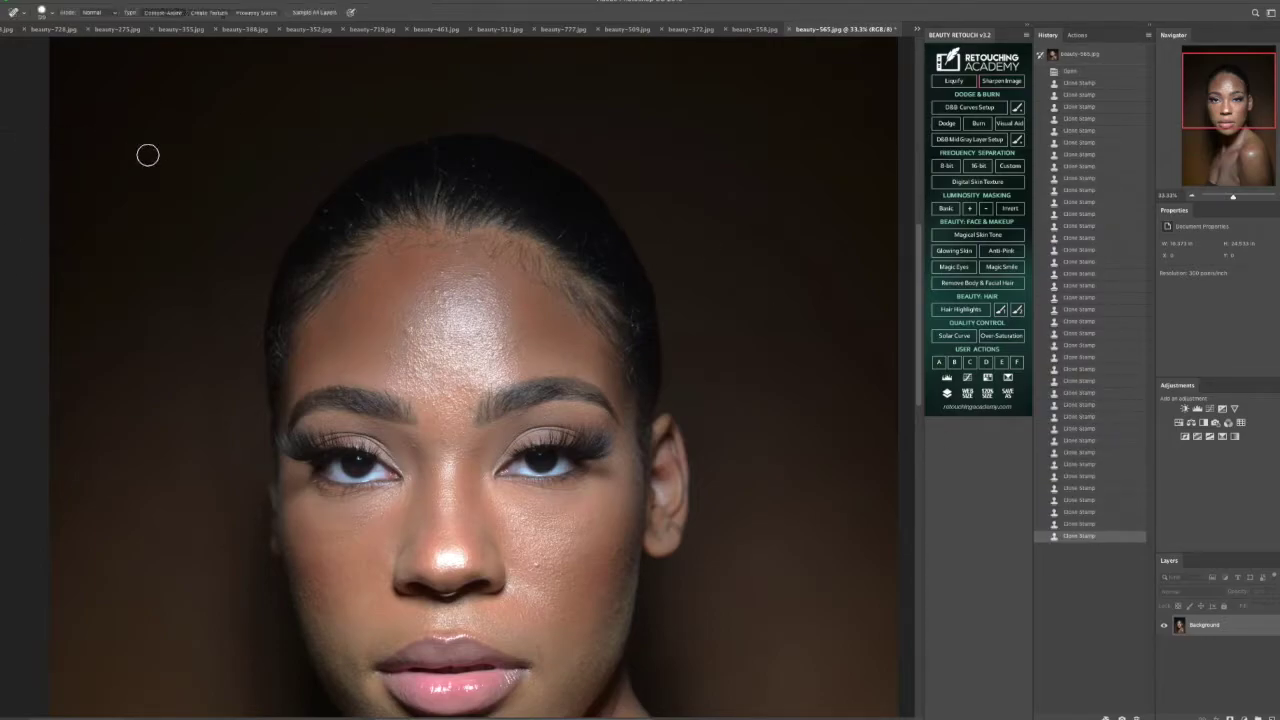
click(396, 250)
drag(388, 245, 404, 268)
click(406, 270)
click(430, 282)
click(438, 288)
click(445, 292)
click(425, 310)
drag(400, 326, 412, 334)
click(416, 345)
click(422, 355)
click(421, 358)
click(418, 366)
click(417, 373)
- Heal the spots around the brows and, with a smaller brush, one beneath the left eye
click(448, 397)
click(392, 433)
click(405, 441)
key([)
click(322, 477)
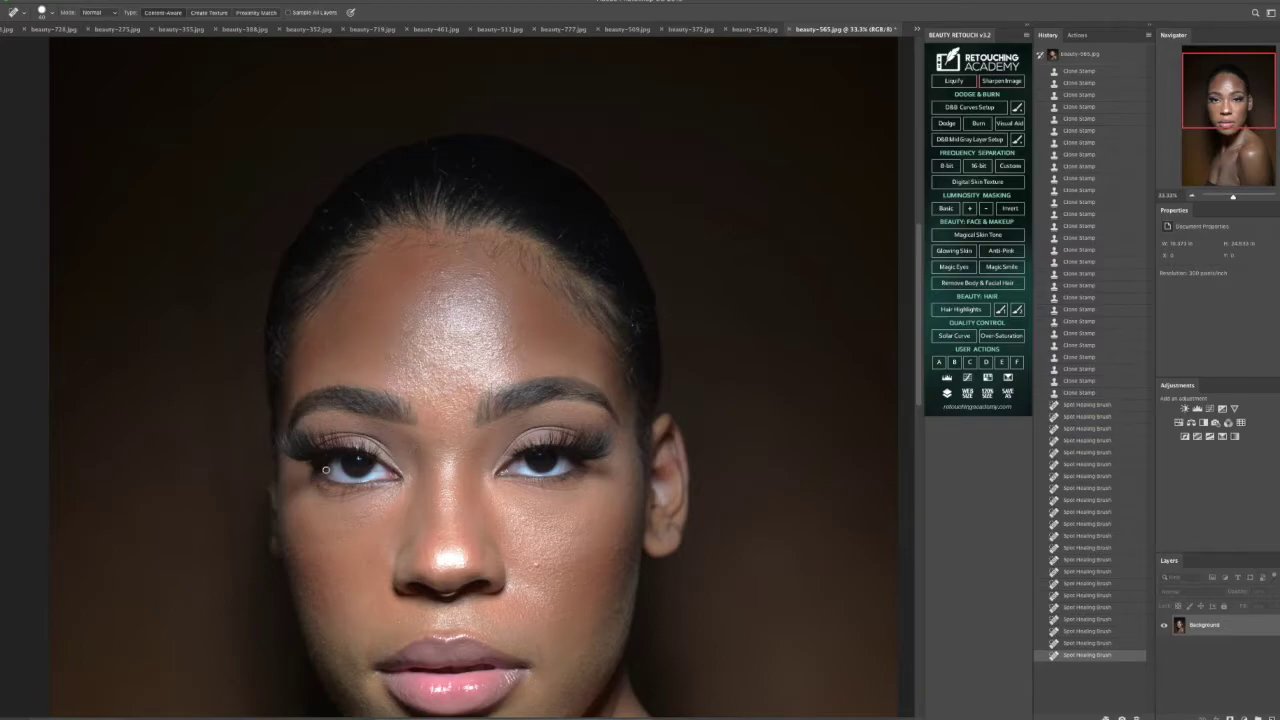
- Heal stray light hairs and specks on the crown and in the background above it with the Spot Healing Brush
key(z)
click(450, 187)
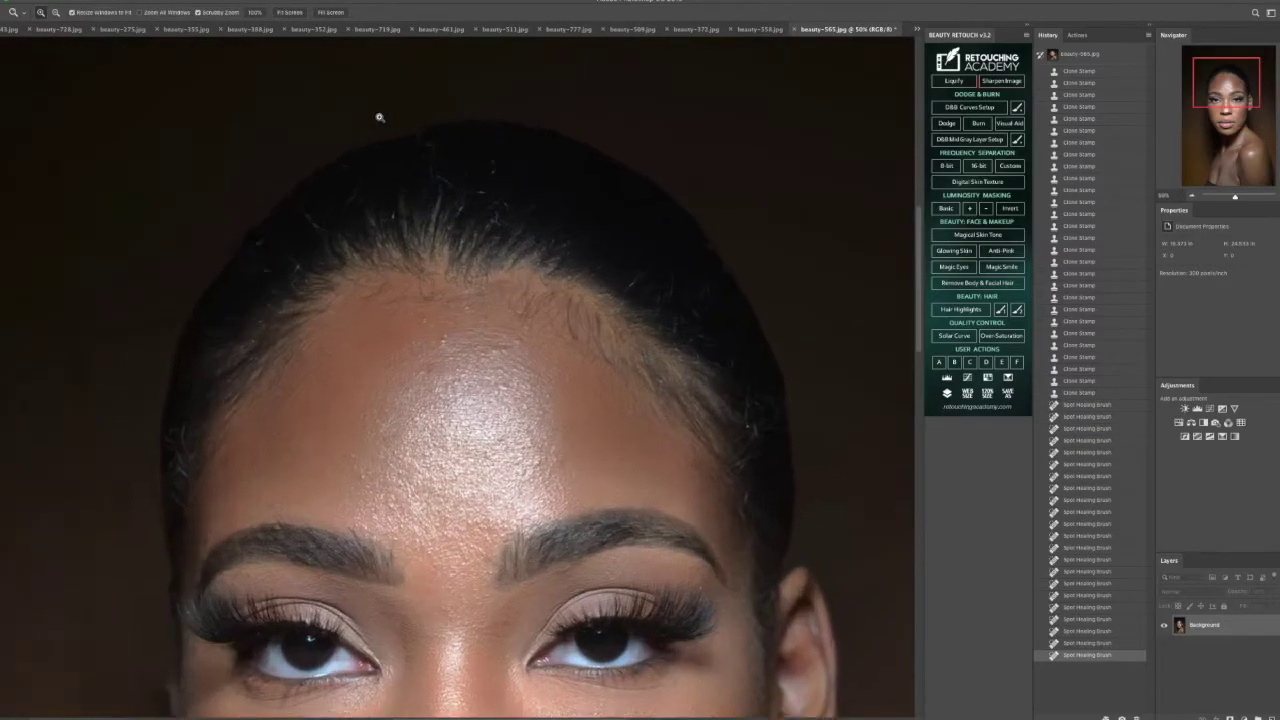
key(j)
click(446, 188)
click(450, 157)
click(423, 161)
click(421, 143)
click(416, 124)
click(329, 111)
drag(330, 106, 364, 104)
mouse_move(348, 135)
mouse_down()
mouse_move(378, 133)
mouse_move(378, 108)
mouse_up()
drag(334, 76, 329, 89)
- Heal the loose light hairs across the upper-left part of the slicked-back hair
click(334, 182)
click(323, 169)
click(369, 186)
mouse_move(341, 240)
mouse_down()
mouse_move(308, 256)
mouse_move(278, 238)
mouse_up()
click(297, 240)
click(283, 260)
click(268, 289)
click(237, 276)
click(240, 263)
click(235, 322)
drag(237, 318, 229, 307)
click(273, 302)
click(265, 306)
click(211, 300)
click(197, 300)
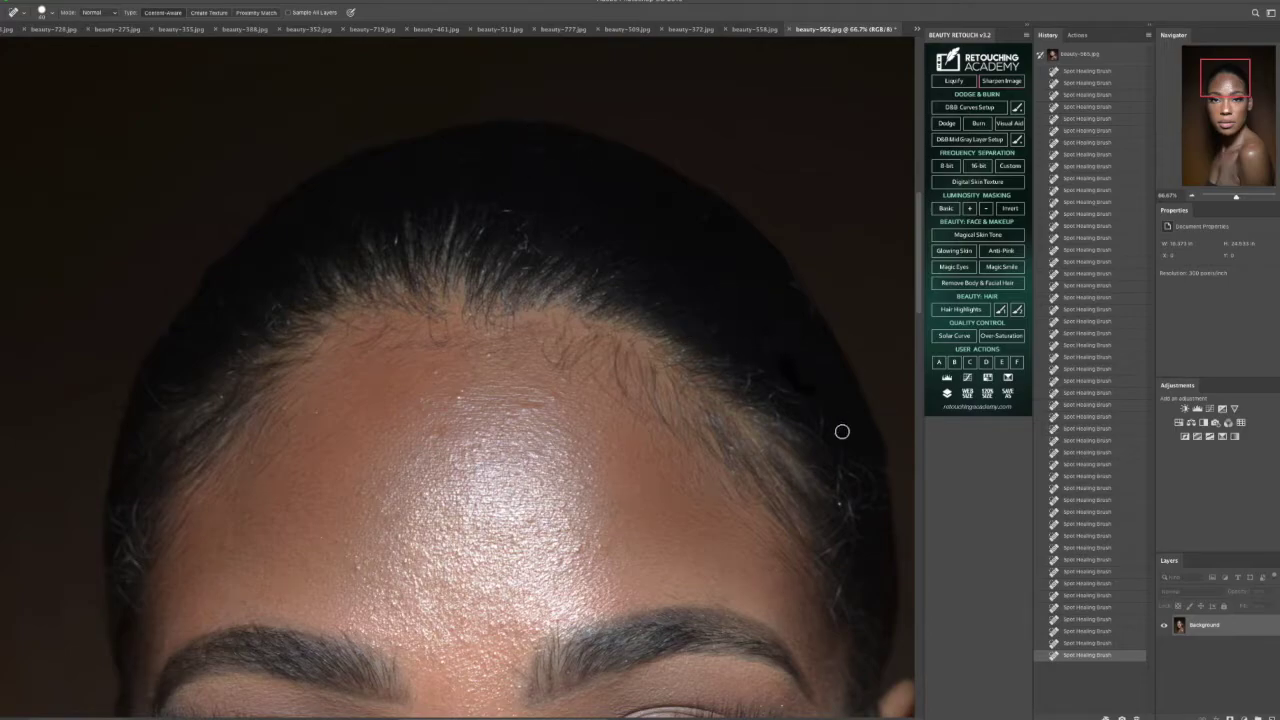
- Heal stray hairs on the right side of the head, then use a smaller brush on the forehead's left hairline
drag(804, 265, 861, 310)
drag(826, 602, 851, 562)
key(bracketleft)
key(bracketleft)
key(bracketleft)
key(bracketleft)
drag(250, 455, 252, 466)
- Patch the uneven background above the head and beside the right hair outline with the Patch tool
key(shift+j)
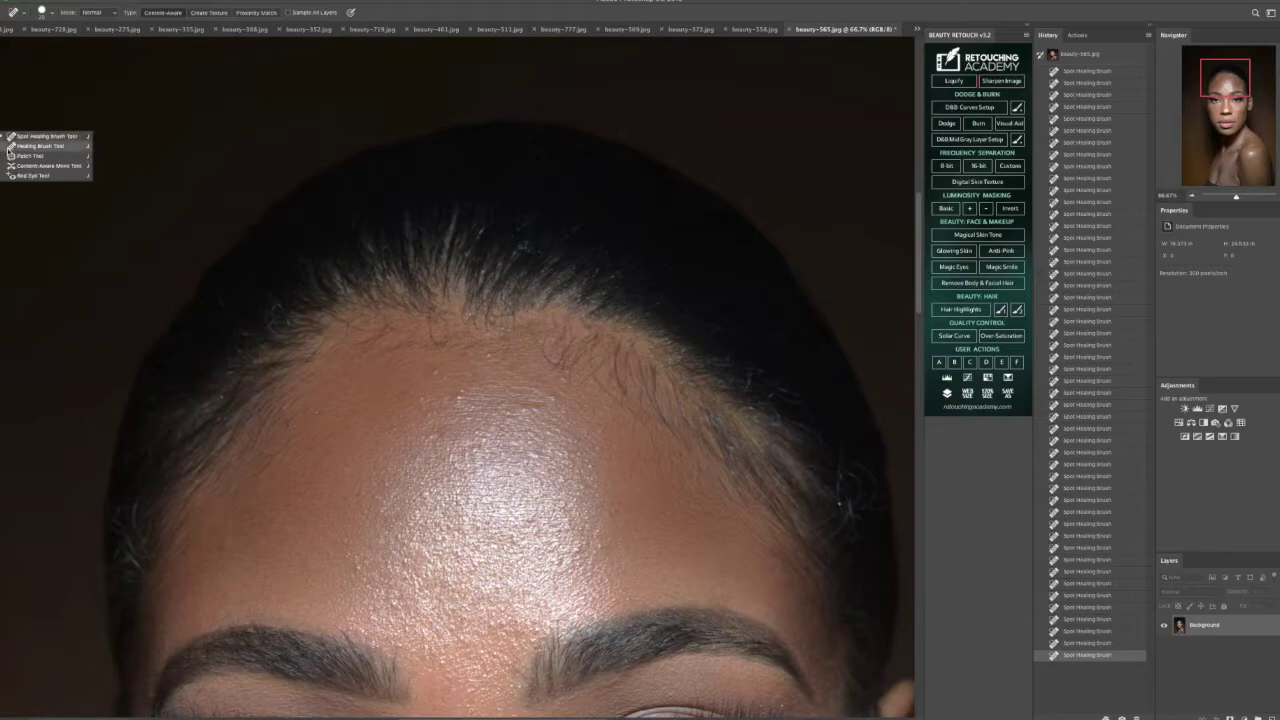
mouse_move(421, 84)
mouse_down()
mouse_move(387, 137)
mouse_move(522, 93)
mouse_up()
mouse_move(484, 96)
mouse_down()
mouse_move(404, 88)
mouse_move(293, 148)
mouse_move(409, 129)
mouse_move(318, 100)
mouse_up()
key(ctrl+d)
mouse_move(876, 279)
mouse_down()
mouse_move(829, 252)
mouse_move(897, 358)
mouse_move(880, 285)
mouse_up()
drag(884, 350, 886, 271)
key(ctrl+d)
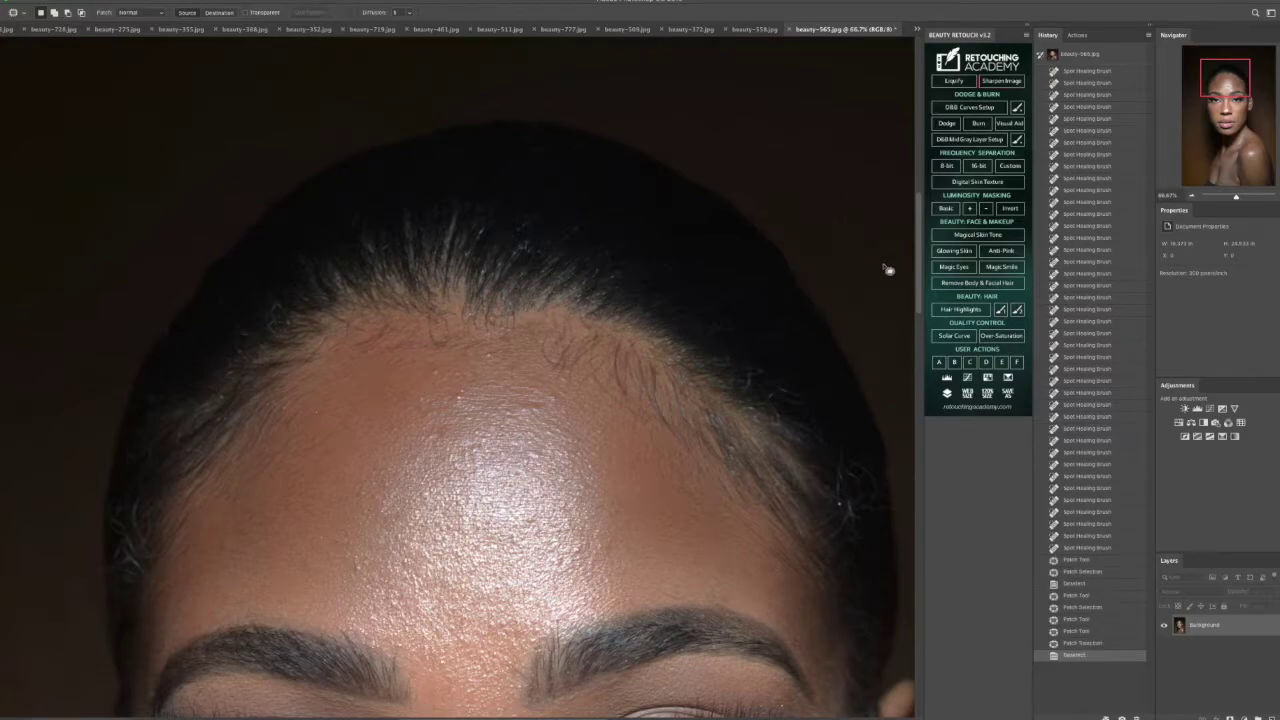
- Paint test dots on the forehead with the Brush tool and revert to the history state before them
scroll(770, 517, down, 5)
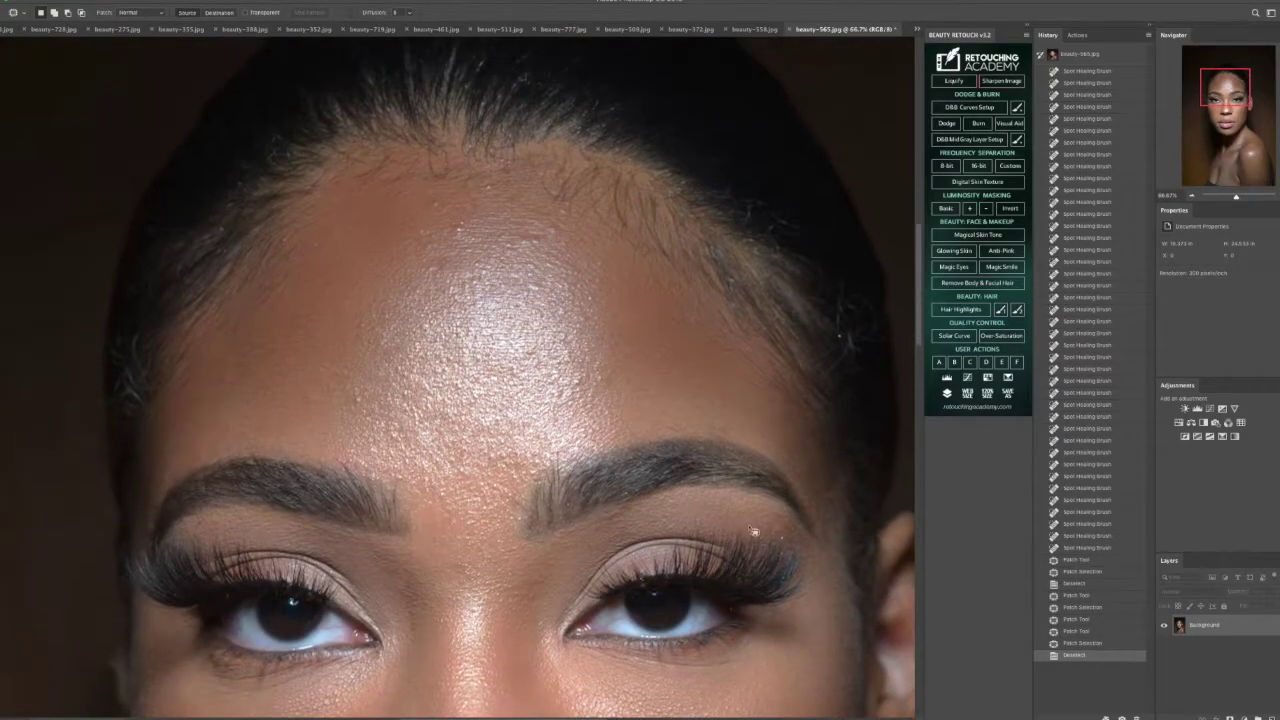
scroll(586, 224, right, 1)
key(b)
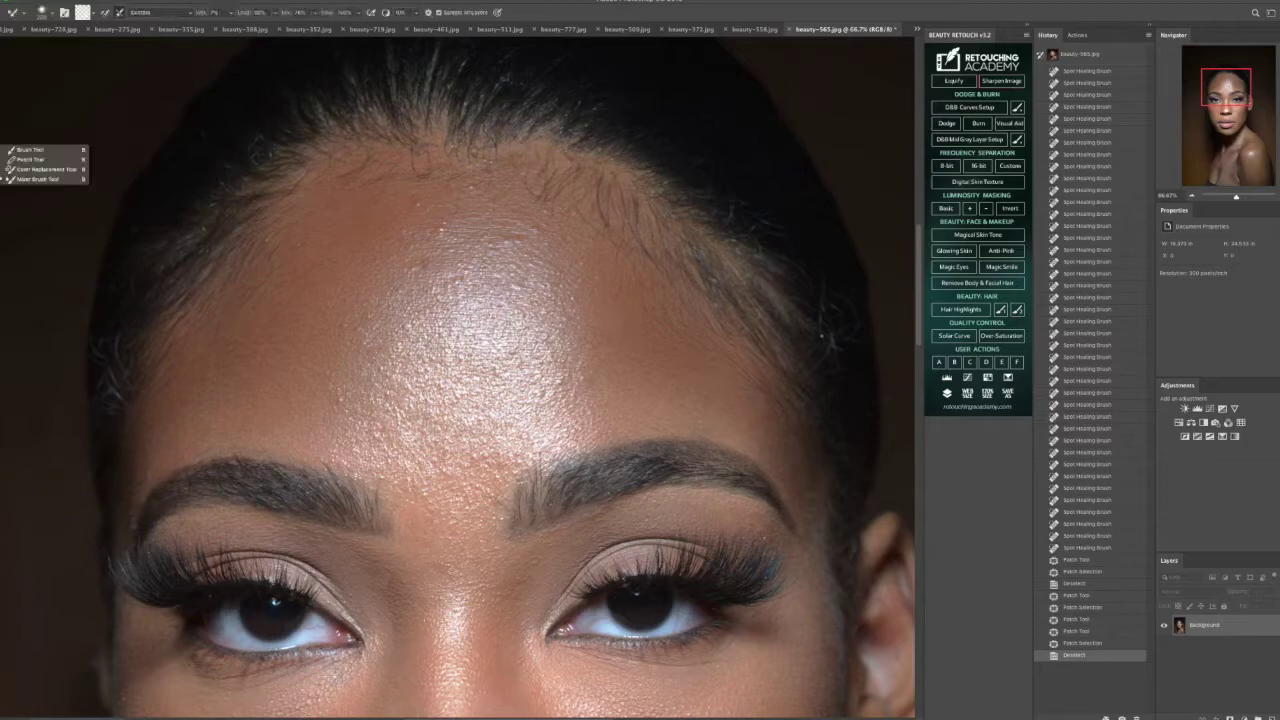
click(439, 229)
click(441, 228)
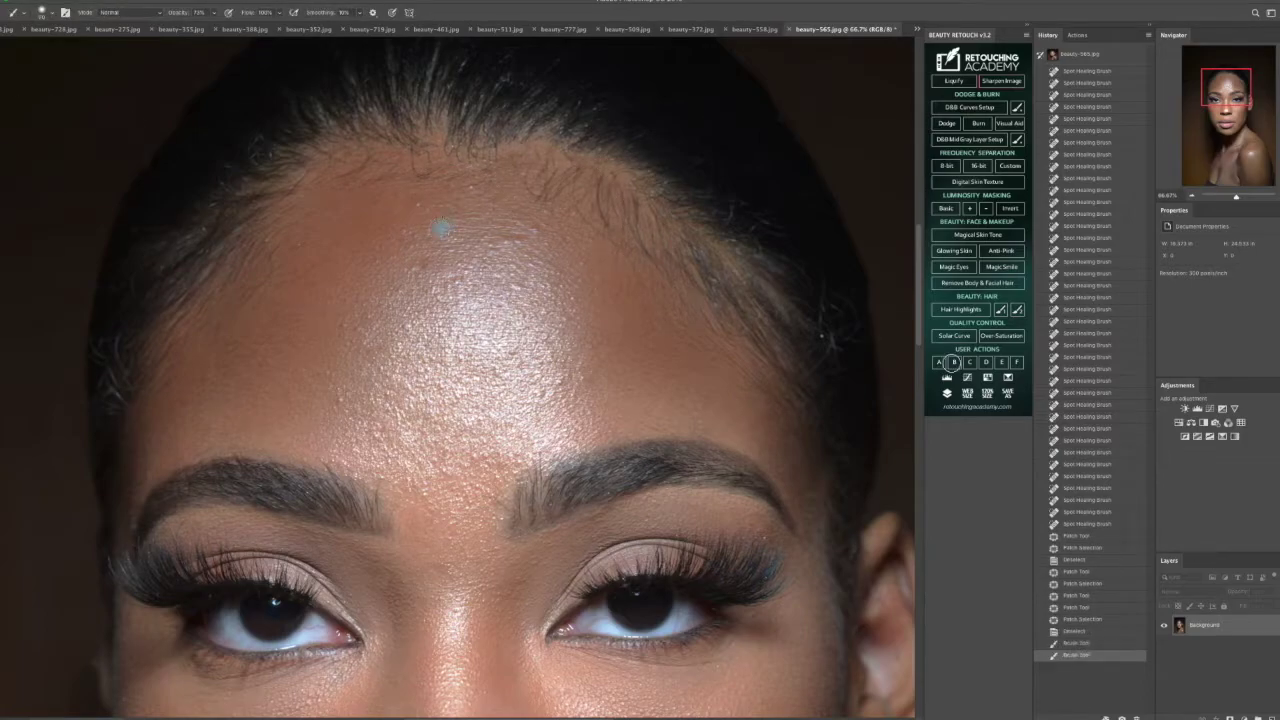
click(1092, 644)
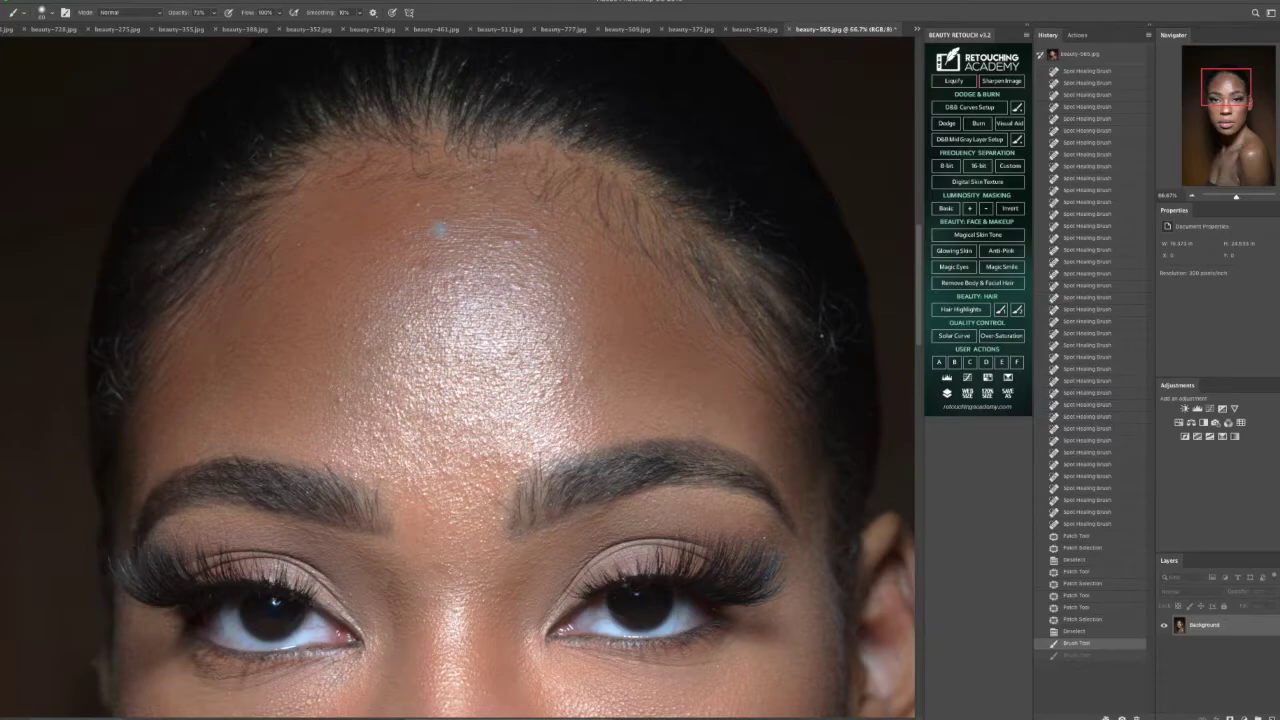
click(1068, 633)
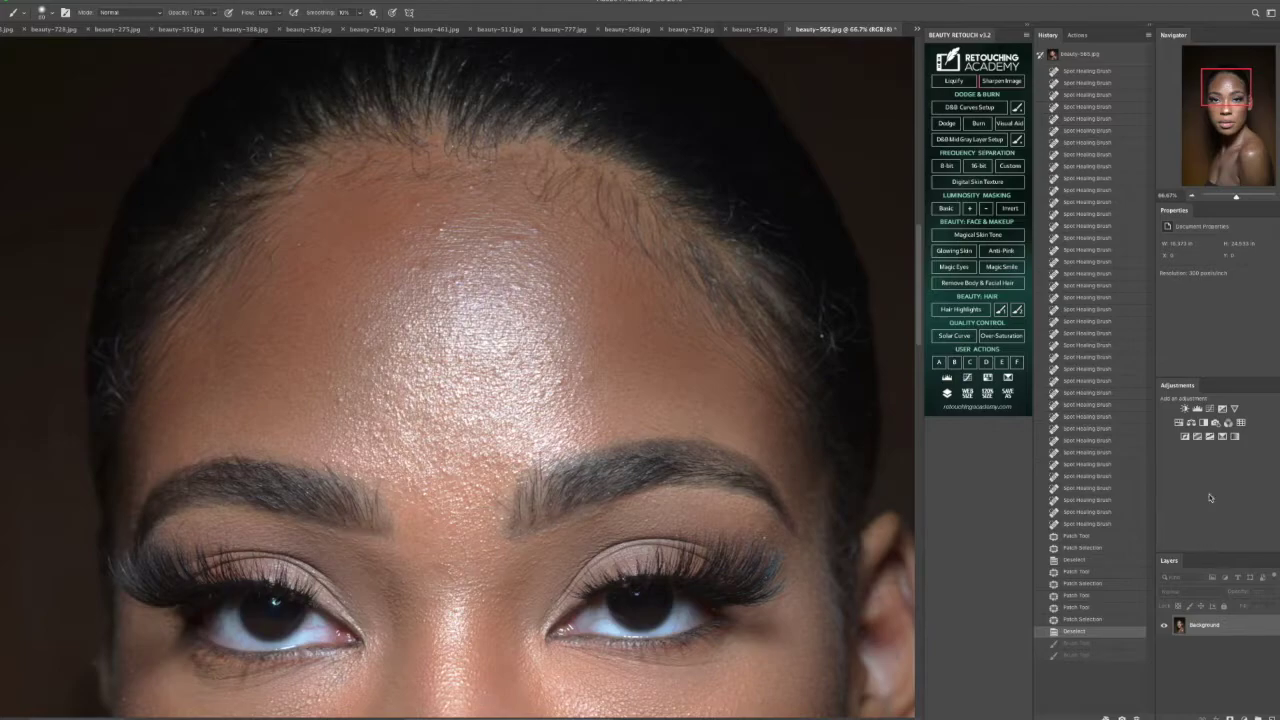
click(519, 283)
click(1074, 631)
- Heal the bumps on the upper-middle forehead and above the right eyebrow with the Spot Healing Brush
click(4, 134)
click(42, 134)
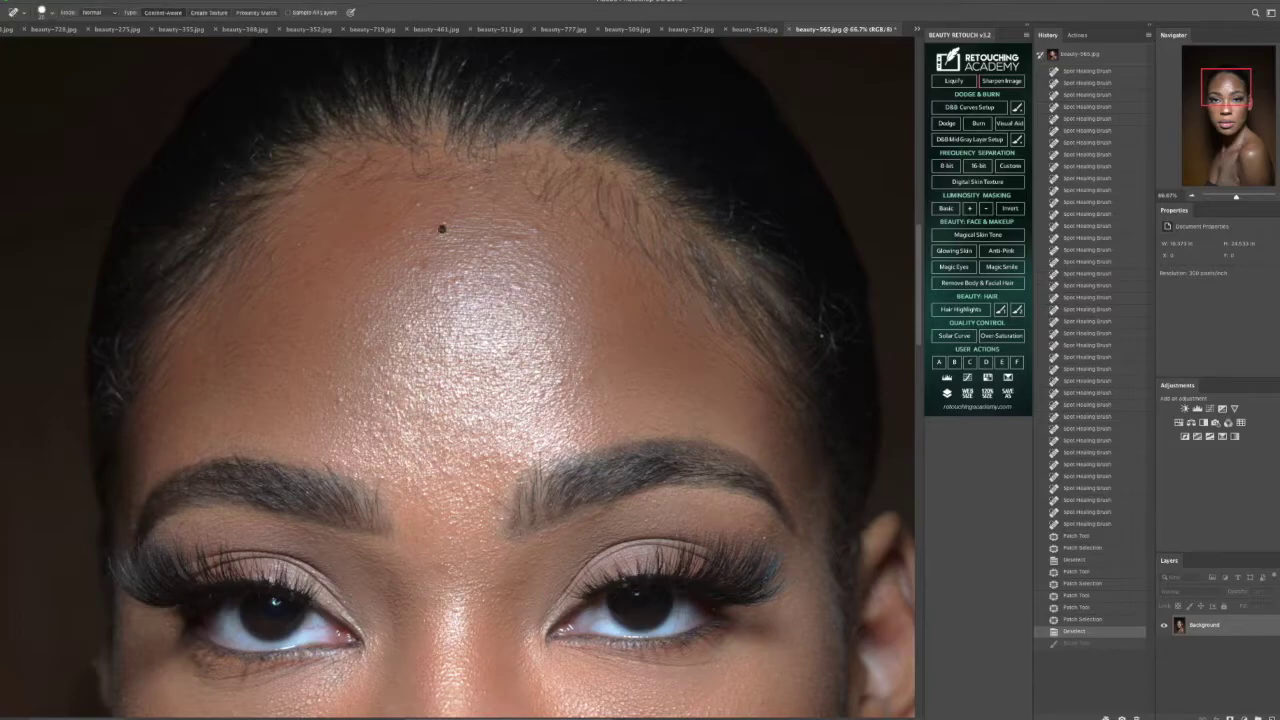
click(442, 229)
click(448, 219)
click(415, 211)
click(420, 206)
click(592, 312)
click(561, 384)
click(551, 402)
click(554, 414)
click(660, 429)
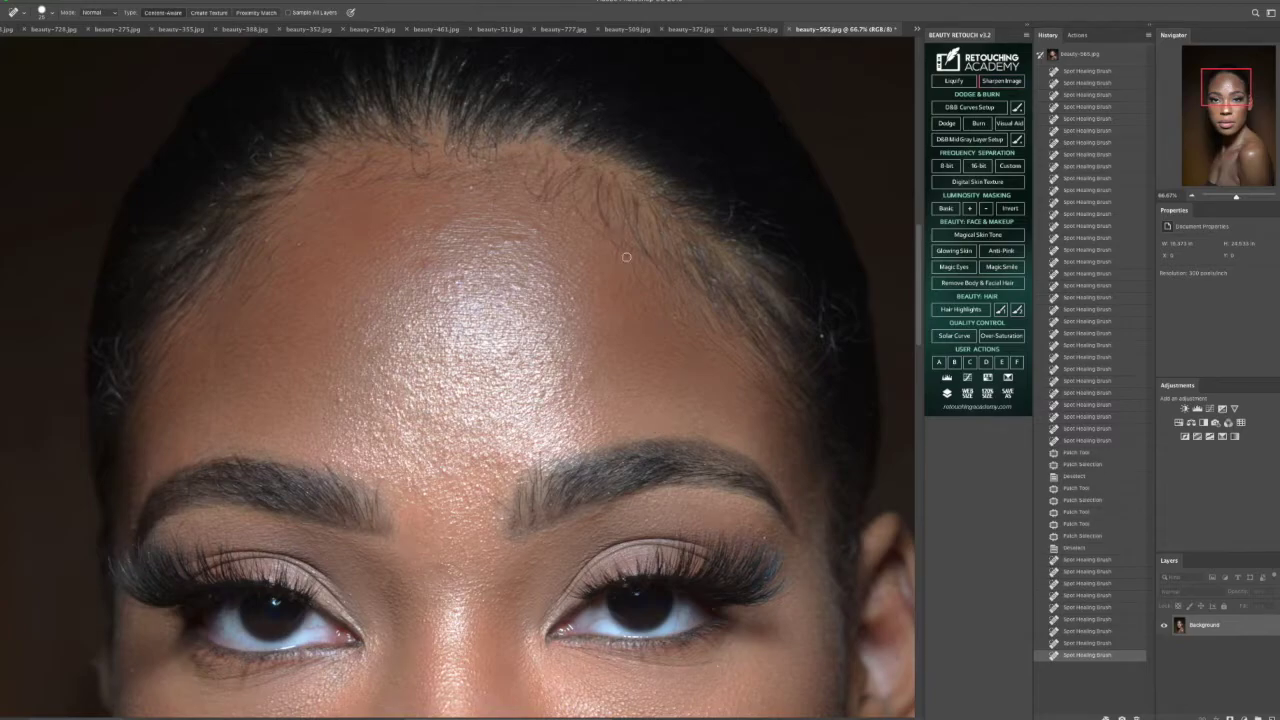
- Heal the bright bumps along the upper edge of the forehead highlight and one spot above the left eyebrow
click(472, 190)
click(535, 229)
click(549, 245)
click(531, 246)
click(514, 247)
click(498, 247)
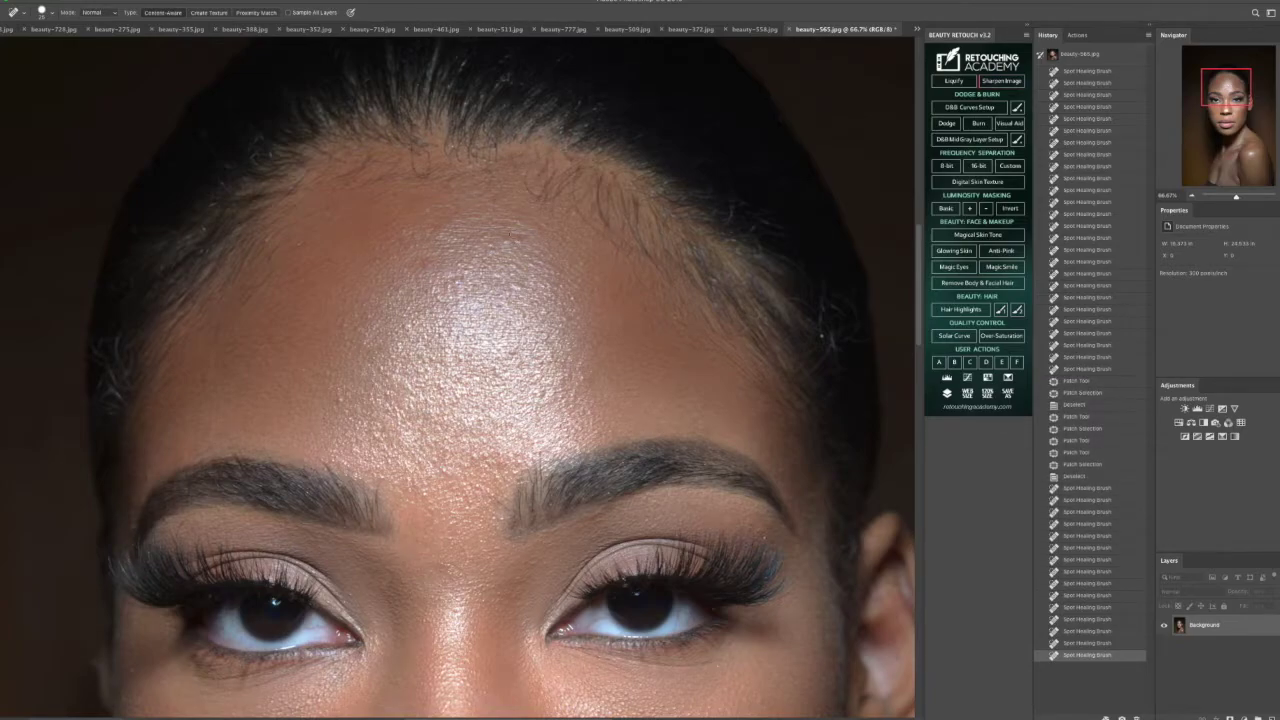
click(480, 246)
click(336, 400)
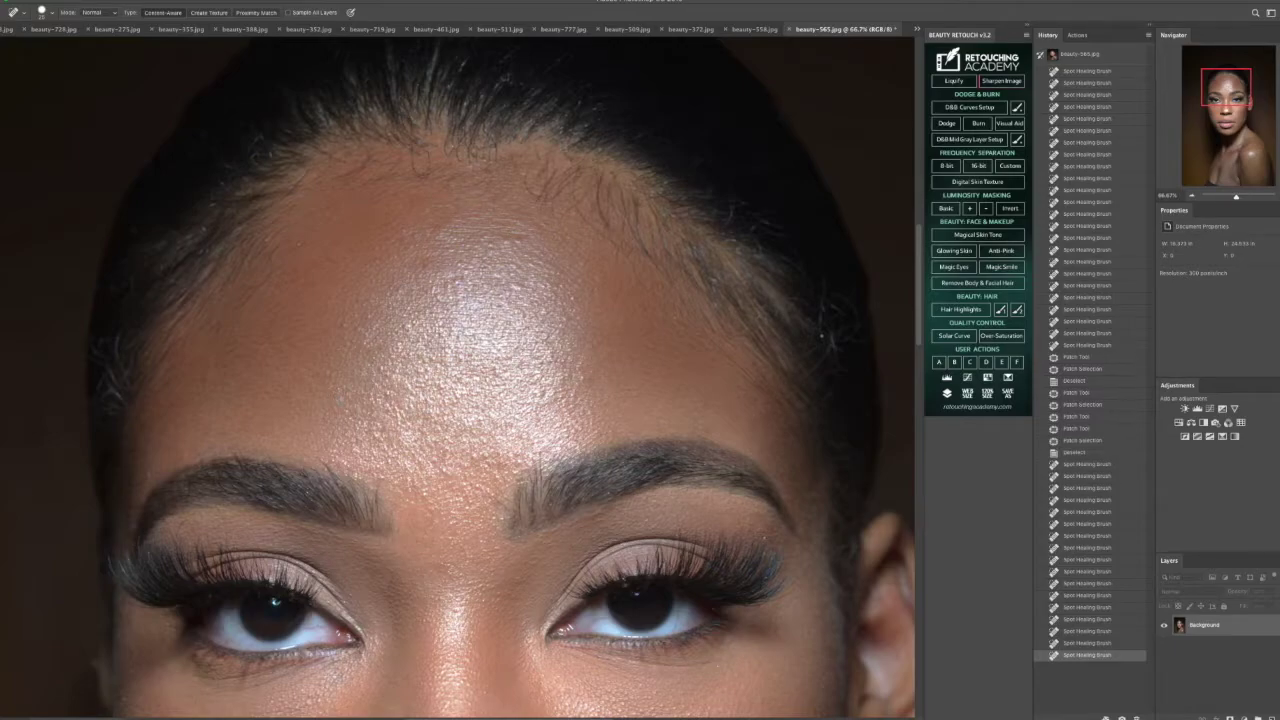
- Heal the small spots across the left half of the forehead up to the left hairline
click(426, 326)
click(418, 326)
click(360, 340)
click(300, 350)
click(270, 356)
click(246, 361)
click(246, 286)
click(263, 277)
click(265, 256)
click(266, 236)
click(268, 239)
- Heal the rough texture at the top of the forehead highlight and across the right side of the forehead
click(399, 227)
drag(500, 243, 528, 243)
click(540, 316)
click(530, 300)
drag(507, 286, 532, 285)
click(540, 286)
click(555, 288)
click(570, 290)
click(585, 293)
click(600, 297)
drag(618, 295, 612, 304)
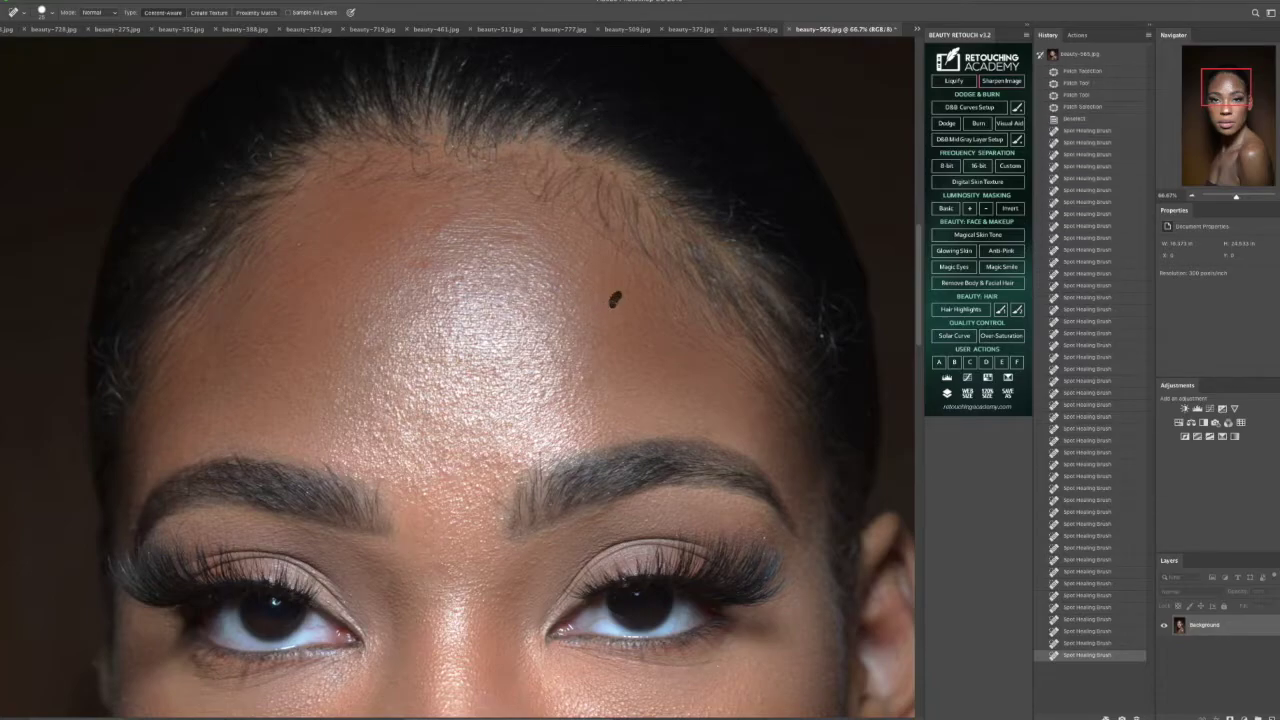
- Compare the retouched portrait with the original history snapshot, both as a whole and close up on the face
key(z)
click(291, 12)
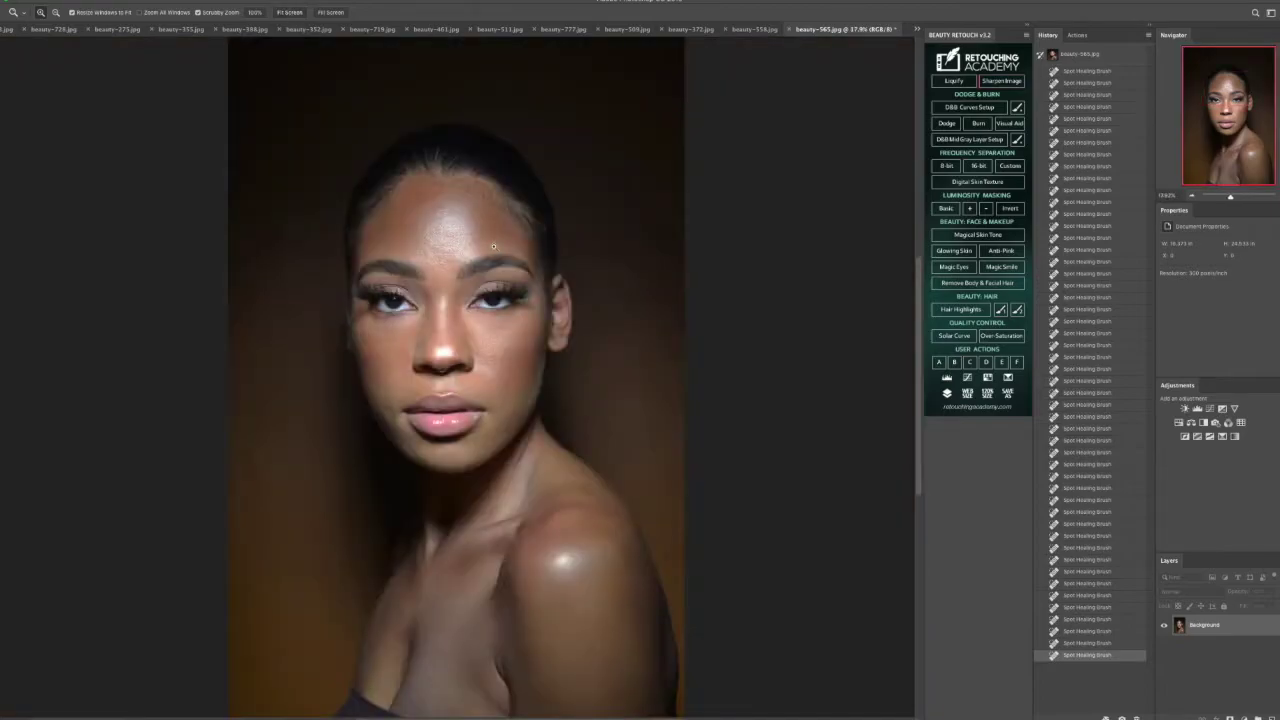
click(444, 206)
click(1090, 57)
click(1084, 656)
click(411, 203)
click(411, 203)
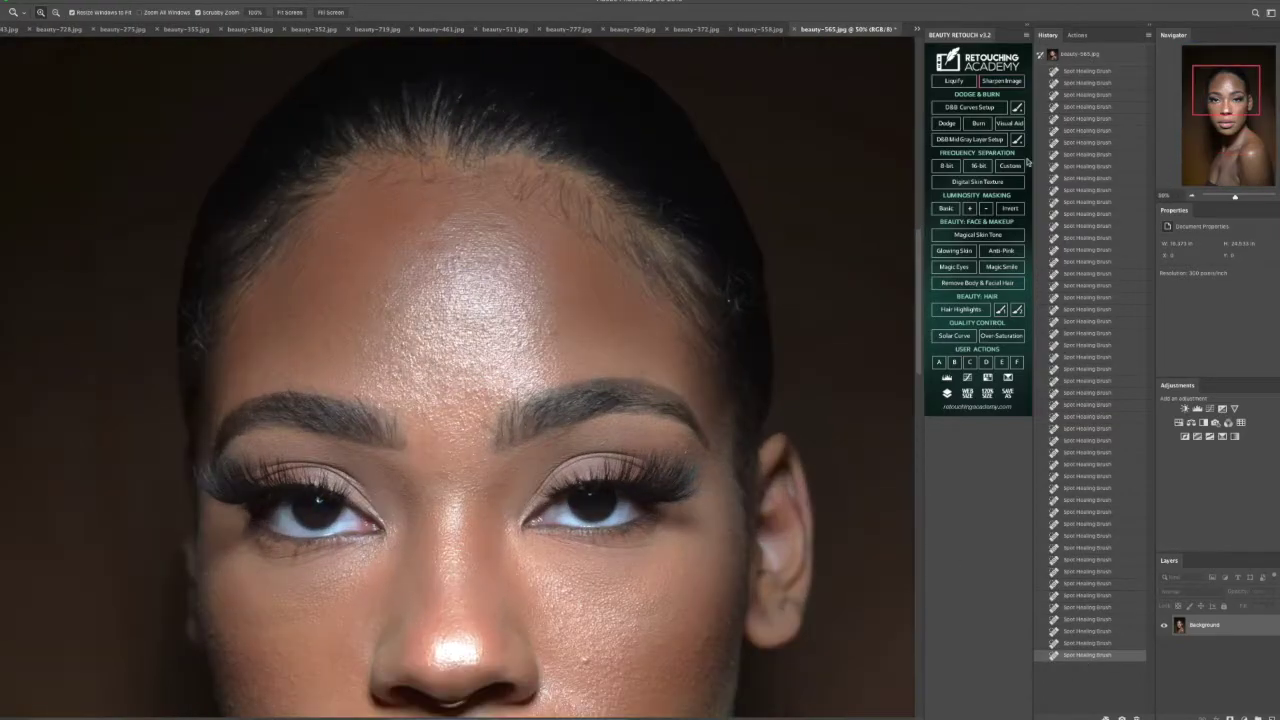
click(1090, 55)
click(1087, 656)
- Heal small blemishes on the right cheek and beneath the right eye with the Spot Healing Brush
key(j)
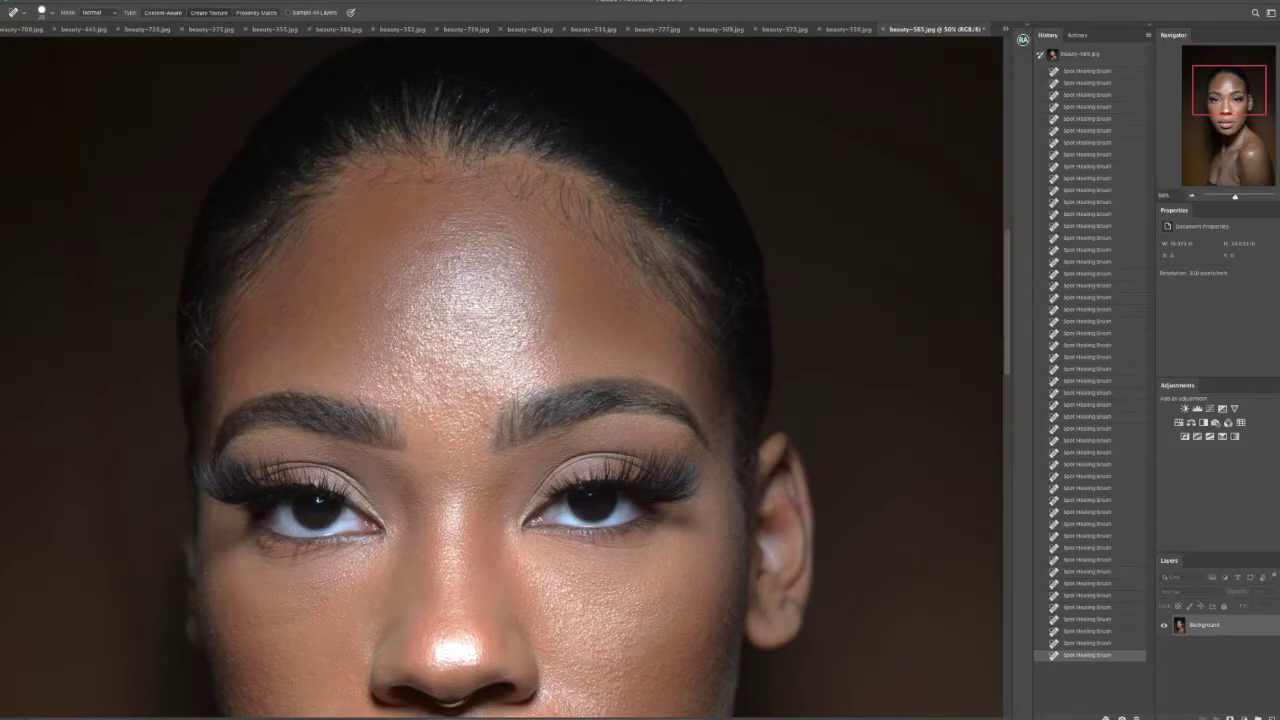
scroll(1009, 289, down, 5)
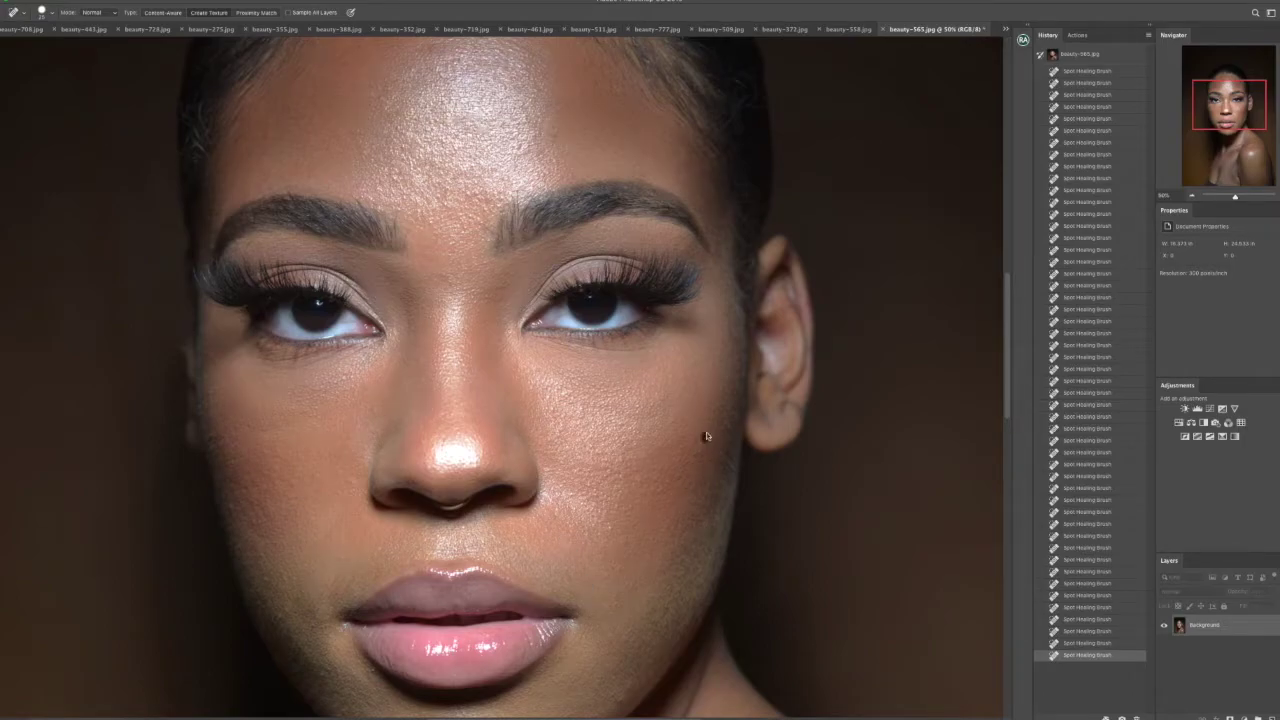
click(696, 519)
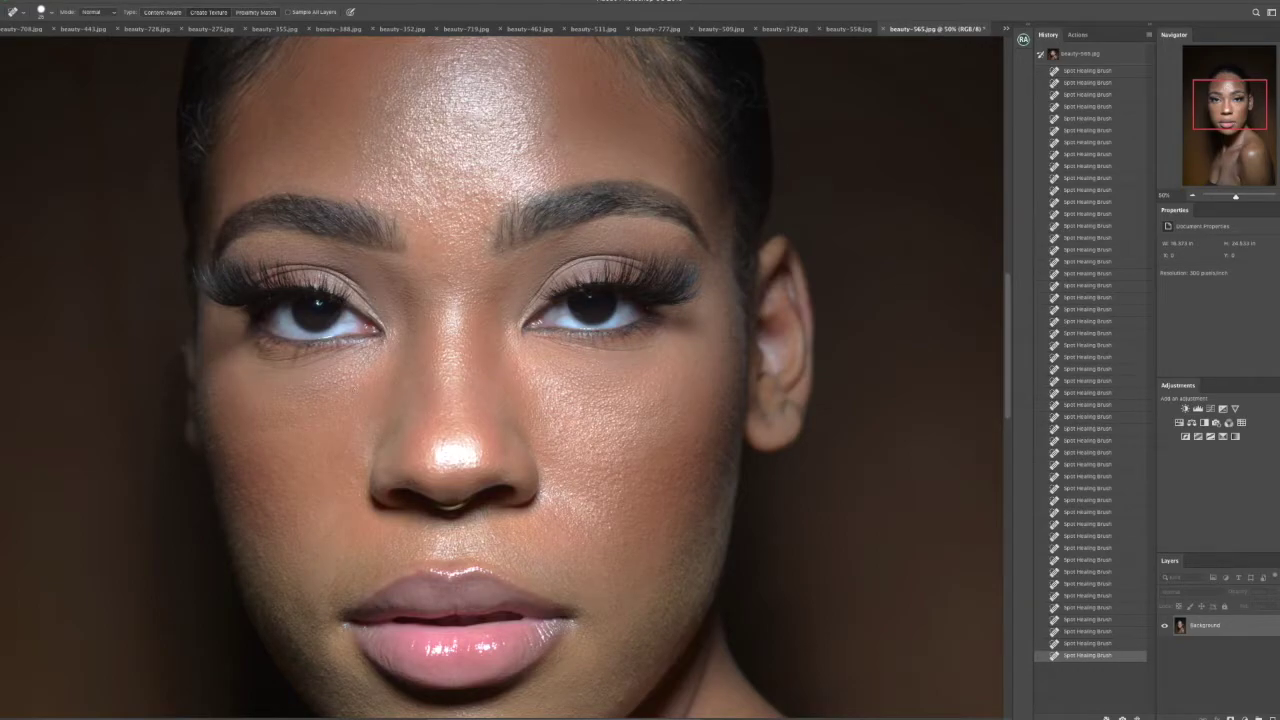
drag(635, 348, 647, 348)
- Heal the small spots along the lower edge of the chin and on the neck beneath the jaw
drag(1008, 298, 1006, 354)
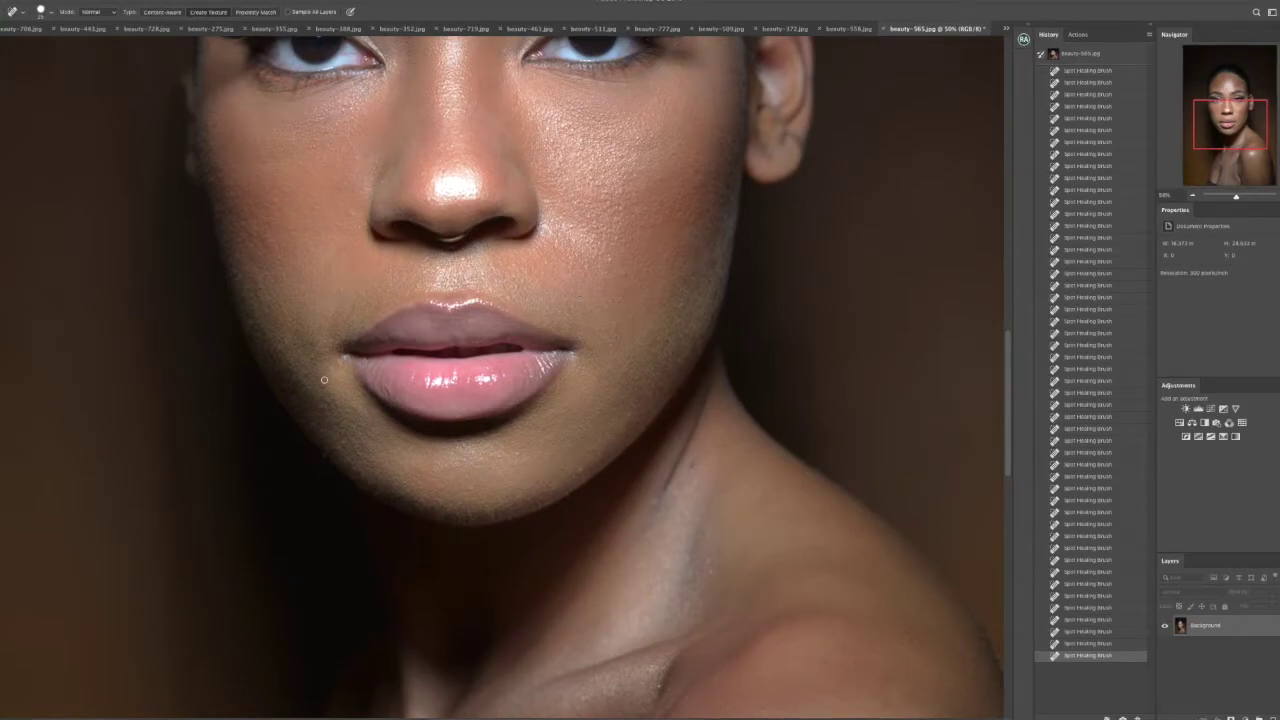
drag(424, 497, 428, 500)
drag(696, 452, 689, 472)
- Patch the uneven areas of the background beside the head and jaw and a patch on the upper arm, deselecting after each
key(z)
key(ctrl+0)
key(shift+j)
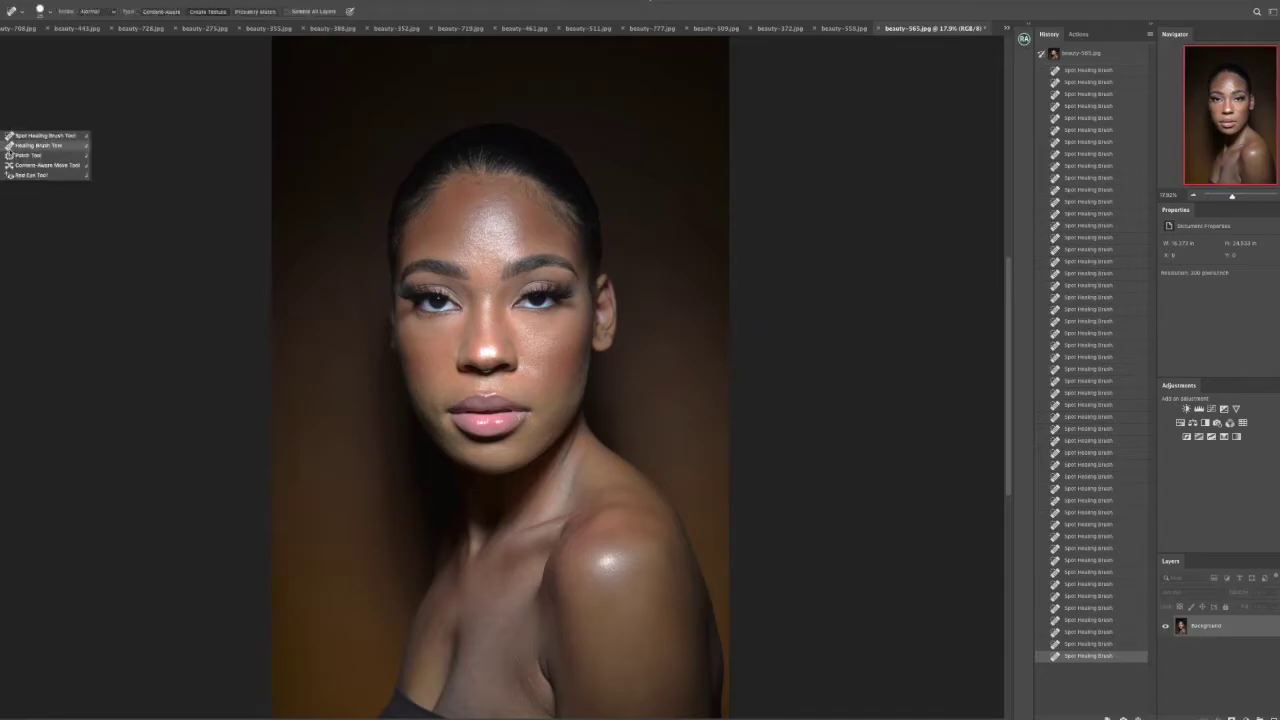
mouse_move(365, 182)
mouse_down()
mouse_move(338, 215)
mouse_move(361, 377)
mouse_move(374, 354)
mouse_move(348, 318)
mouse_up()
key(ctrl+d)
mouse_move(393, 446)
mouse_down()
mouse_move(384, 410)
mouse_move(286, 509)
mouse_move(310, 465)
mouse_up()
key(ctrl+d)
drag(306, 468, 326, 349)
key(ctrl+d)
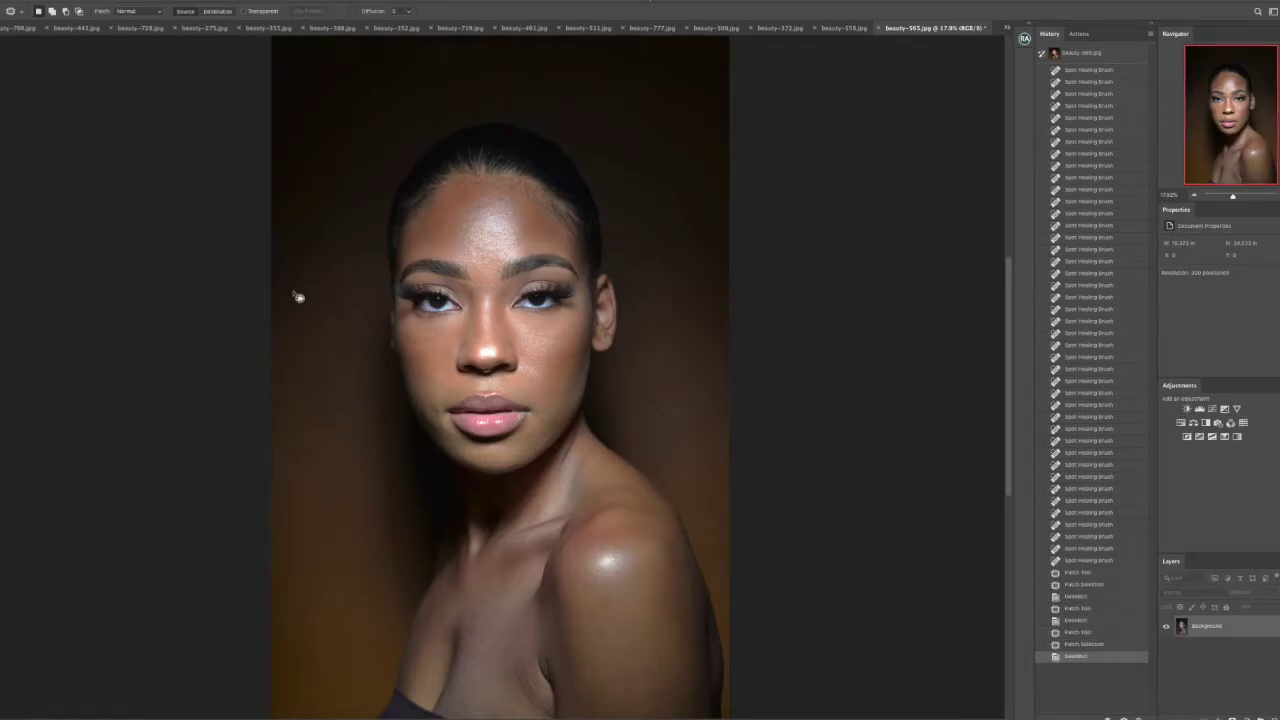
drag(660, 690, 638, 578)
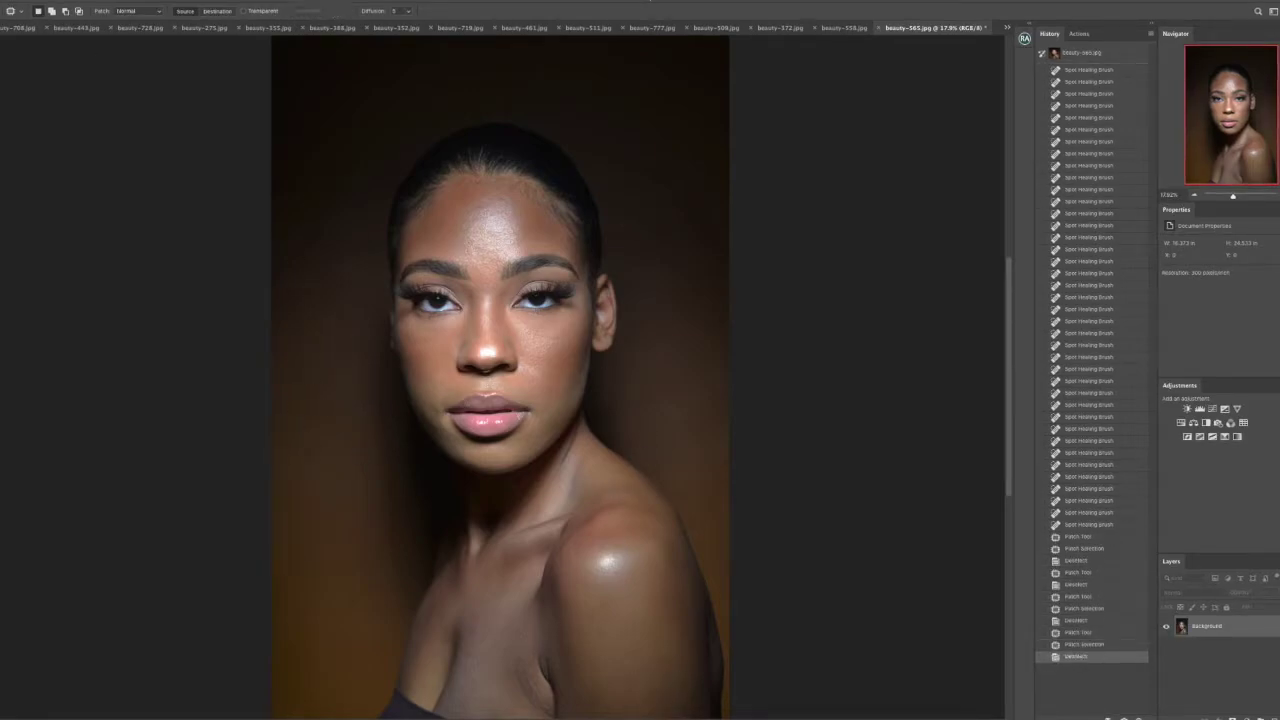
key(ctrl+d)
- Crop the portrait to a shorter frame of about 16.4 × 20.5 in and fit it to the view
key(c)
mouse_move(509, 226)
mouse_down()
mouse_move(507, 258)
mouse_move(508, 238)
mouse_up()
key(Return)
key(z)
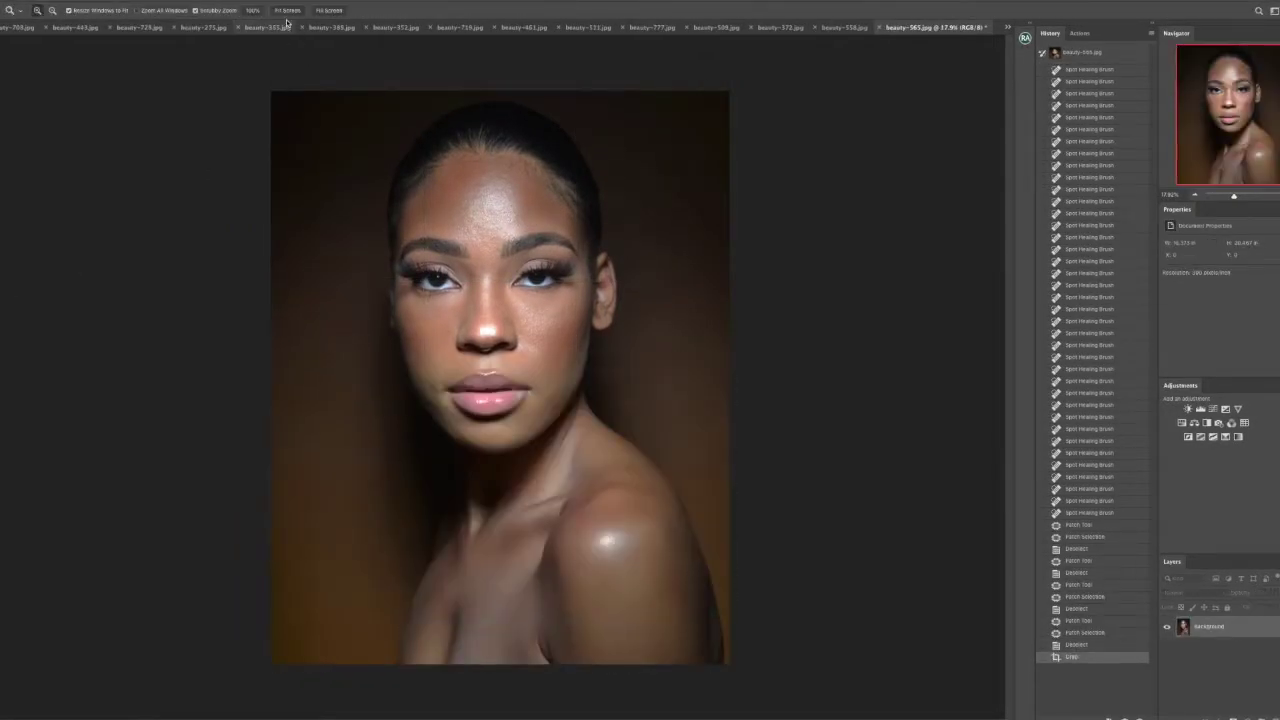
click(287, 11)
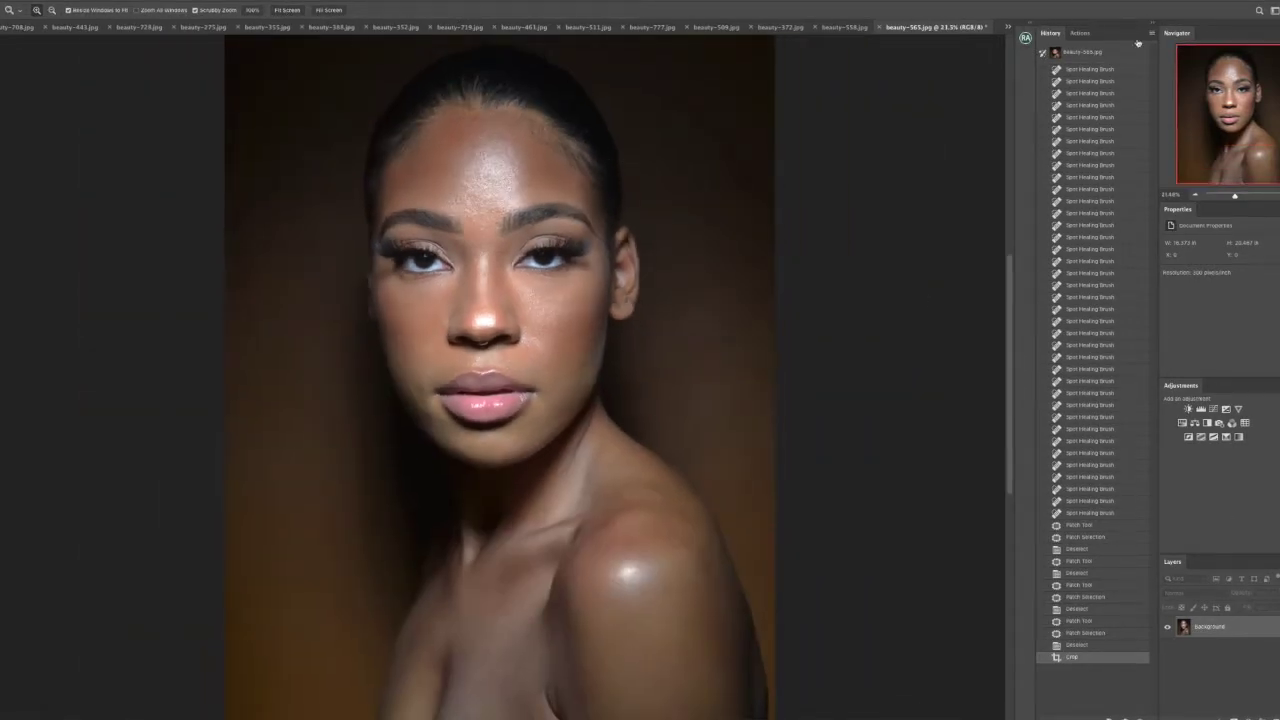
- Run the 16-bit frequency separation action of the Beauty Retouch panel with a Gaussian Blur radius of about 16 pixels
click(1151, 22)
click(1127, 41)
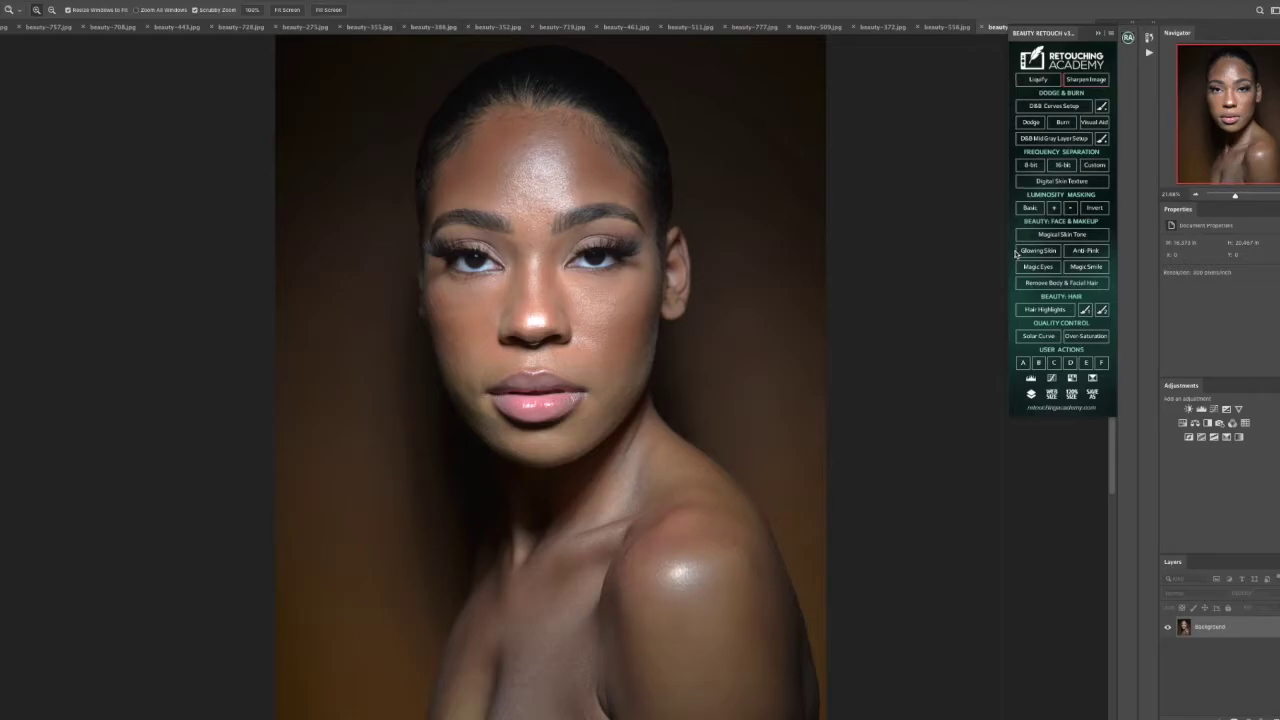
click(1062, 165)
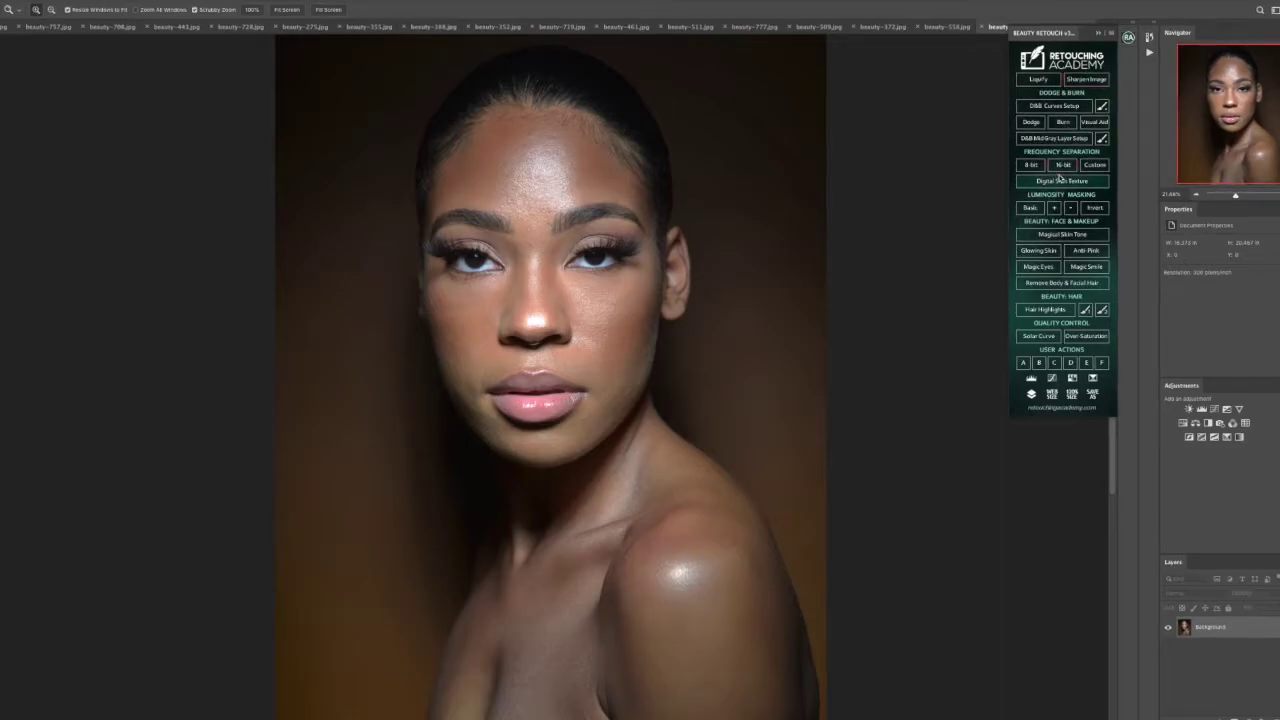
click(606, 321)
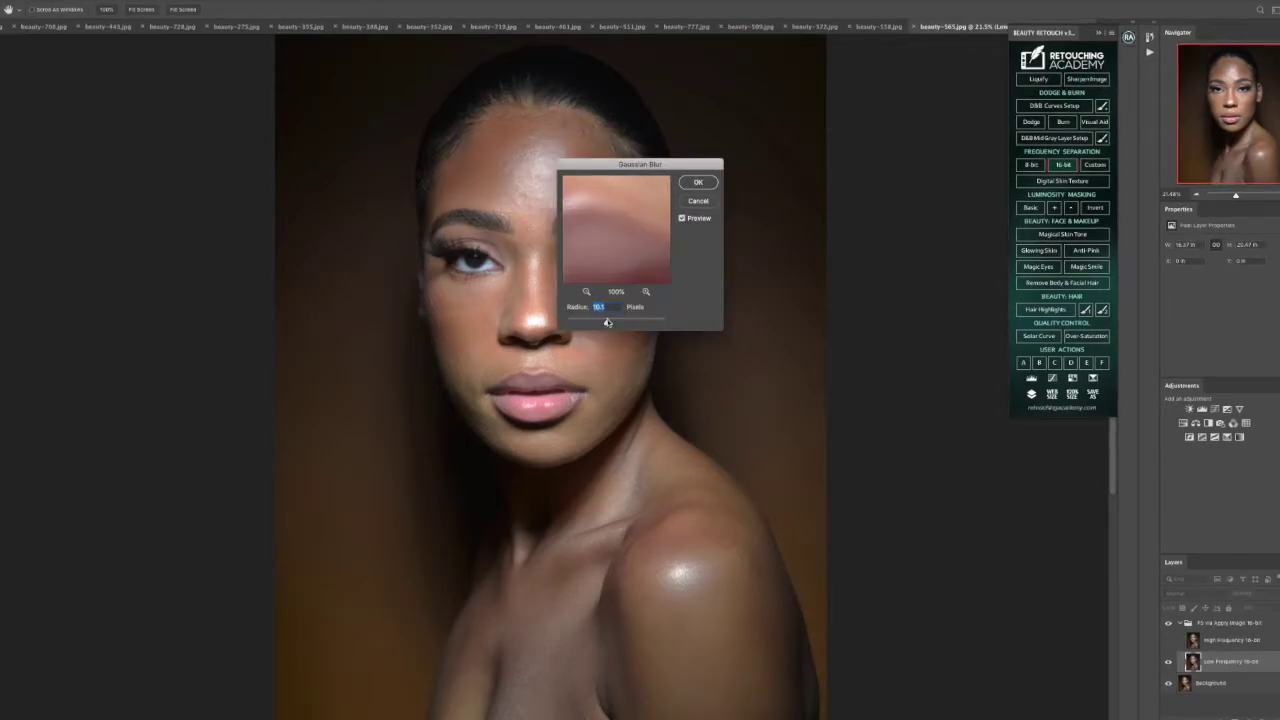
drag(609, 322, 608, 322)
click(696, 183)
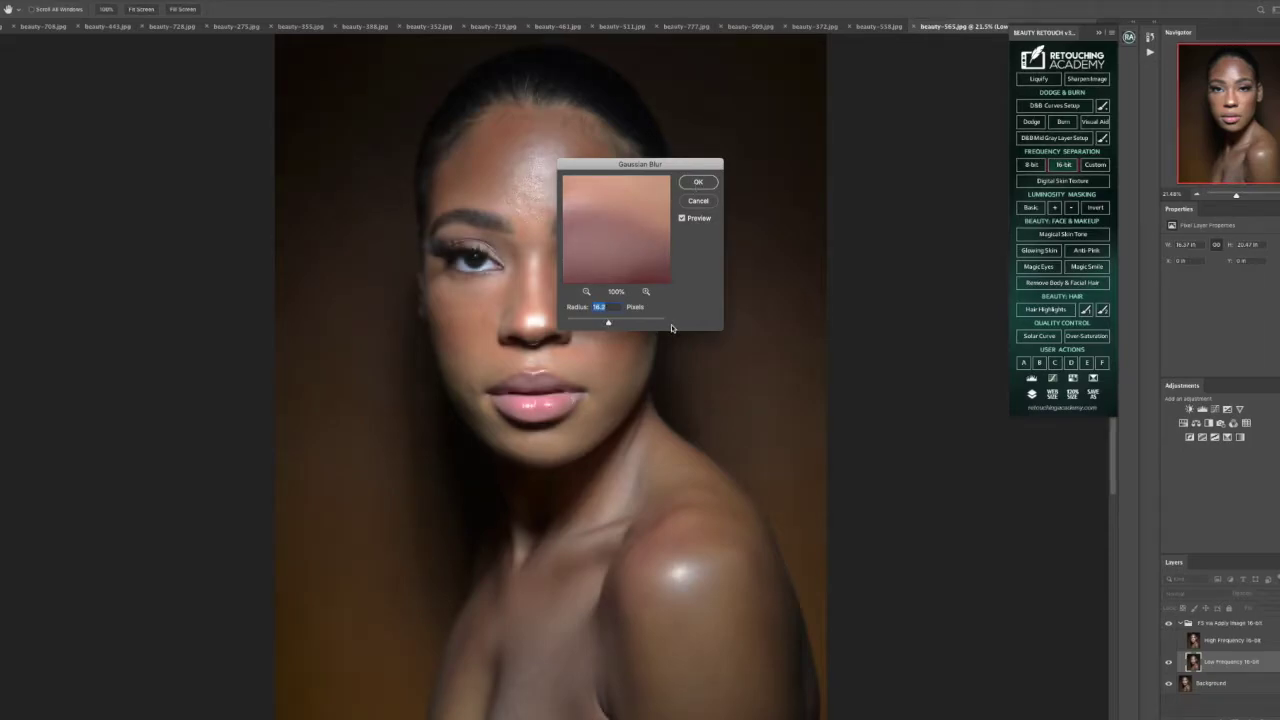
- Hide the High Frequency texture layer and blend the forehead tones on the Correcting Tones layer with the Mixer Brush
click(546, 175)
click(1169, 640)
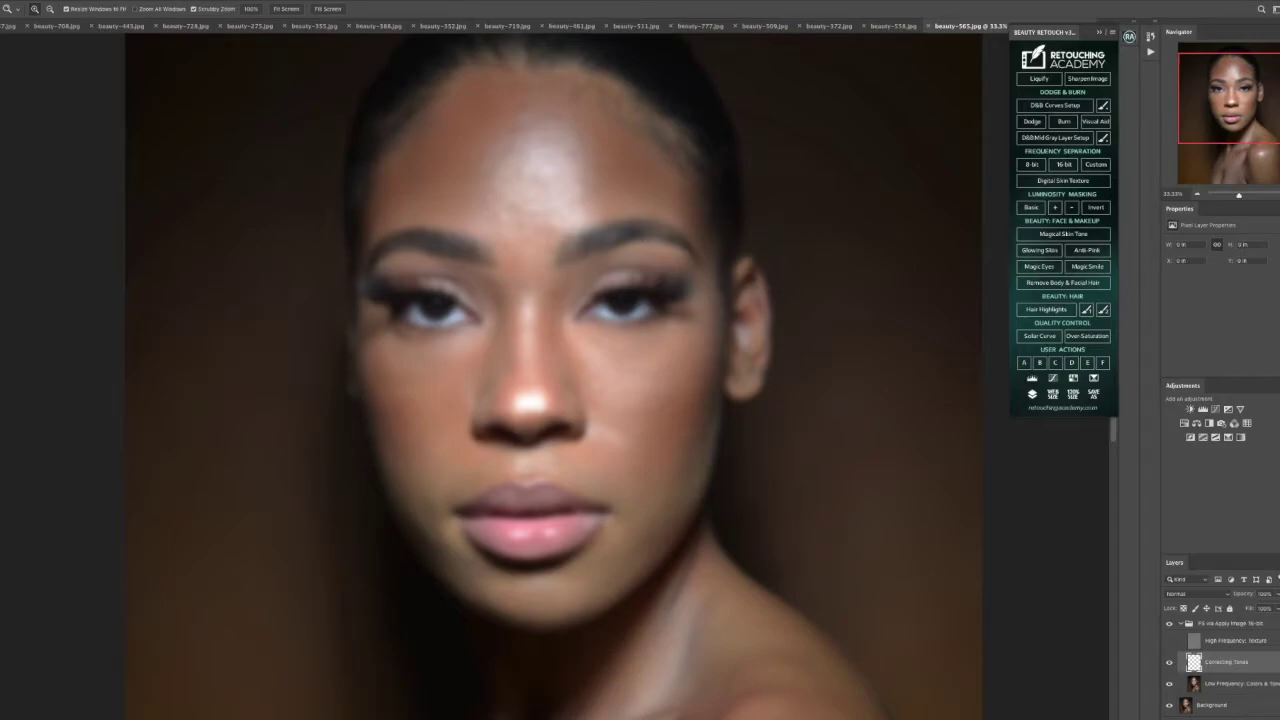
right_click(3, 150)
click(26, 178)
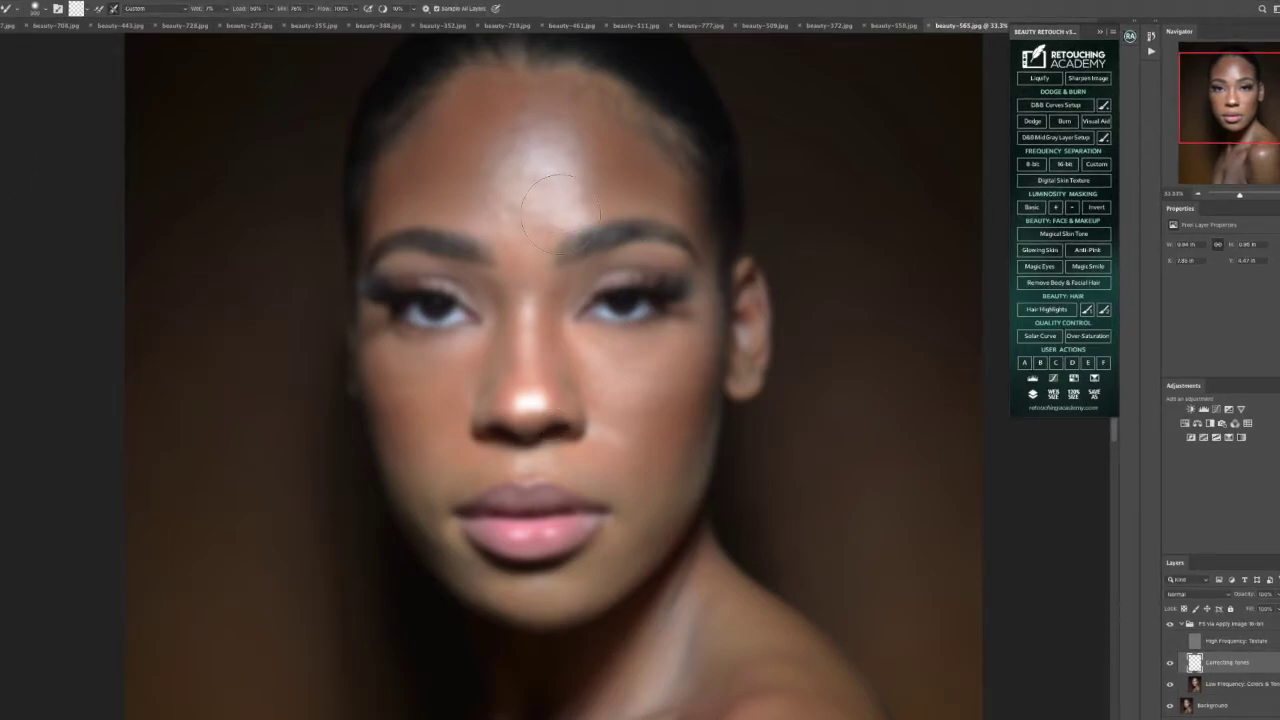
mouse_move(512, 209)
mouse_down()
mouse_move(456, 146)
mouse_move(469, 127)
mouse_move(556, 127)
mouse_move(530, 136)
mouse_move(634, 180)
mouse_up()
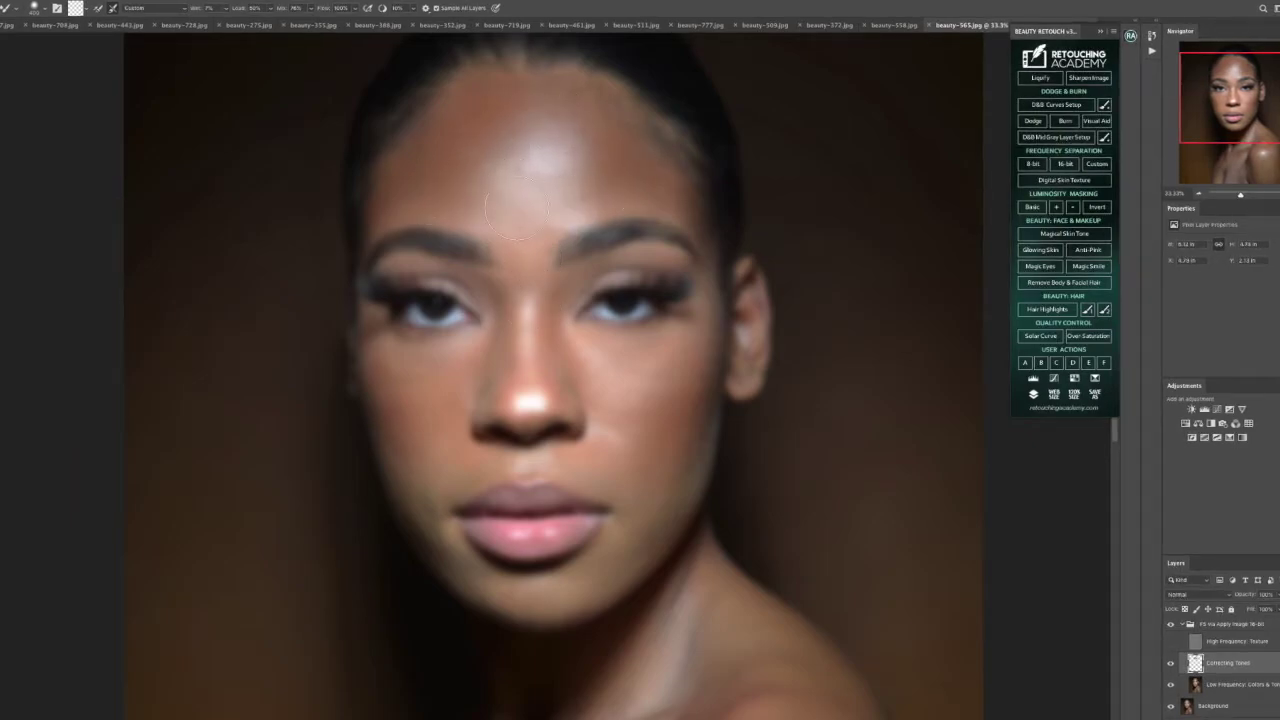
- Switch to beauty-295.jpg and examine its facial skin tones and highlights at 100% zoom
click(941, 152)
click(1103, 32)
click(1114, 25)
click(1150, 45)
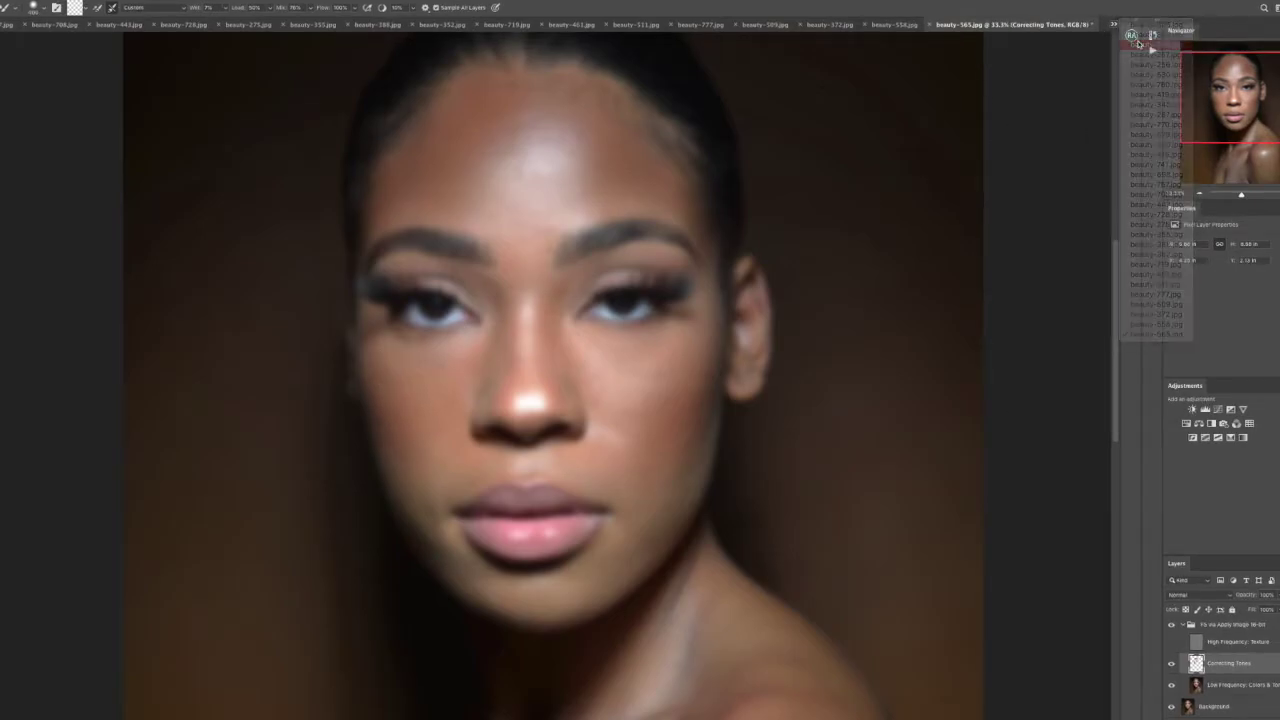
key(z)
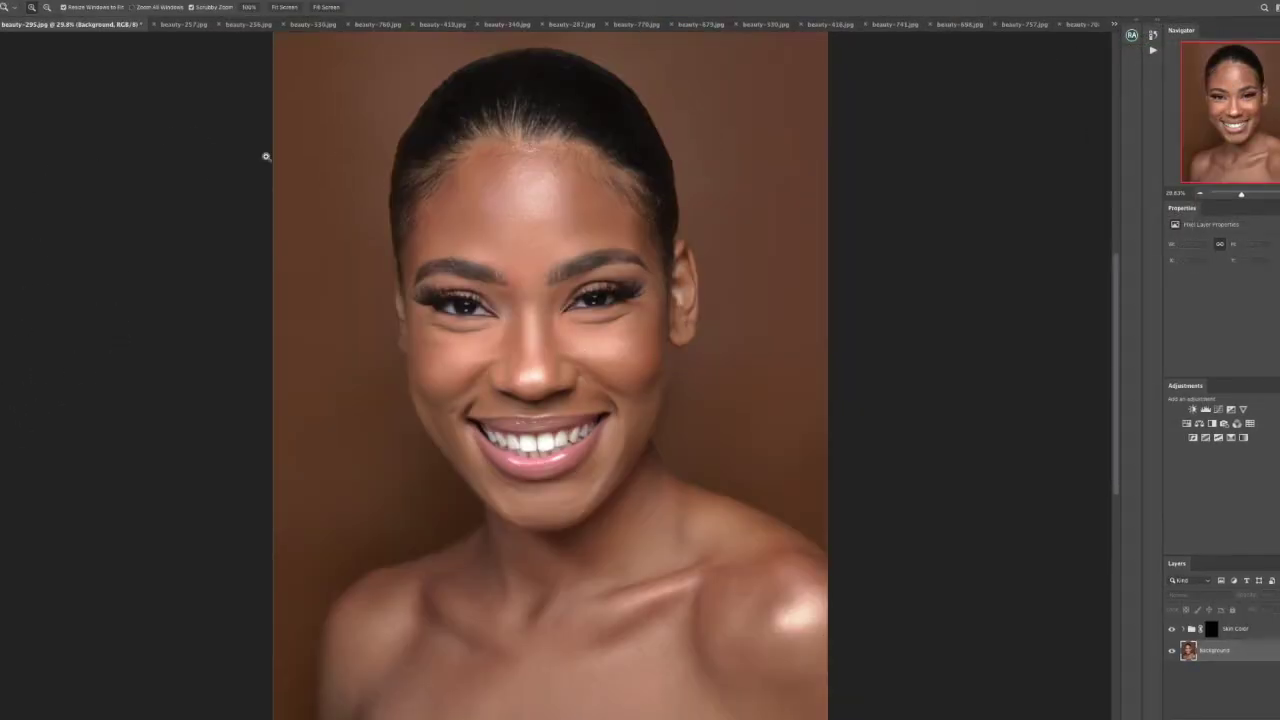
click(249, 7)
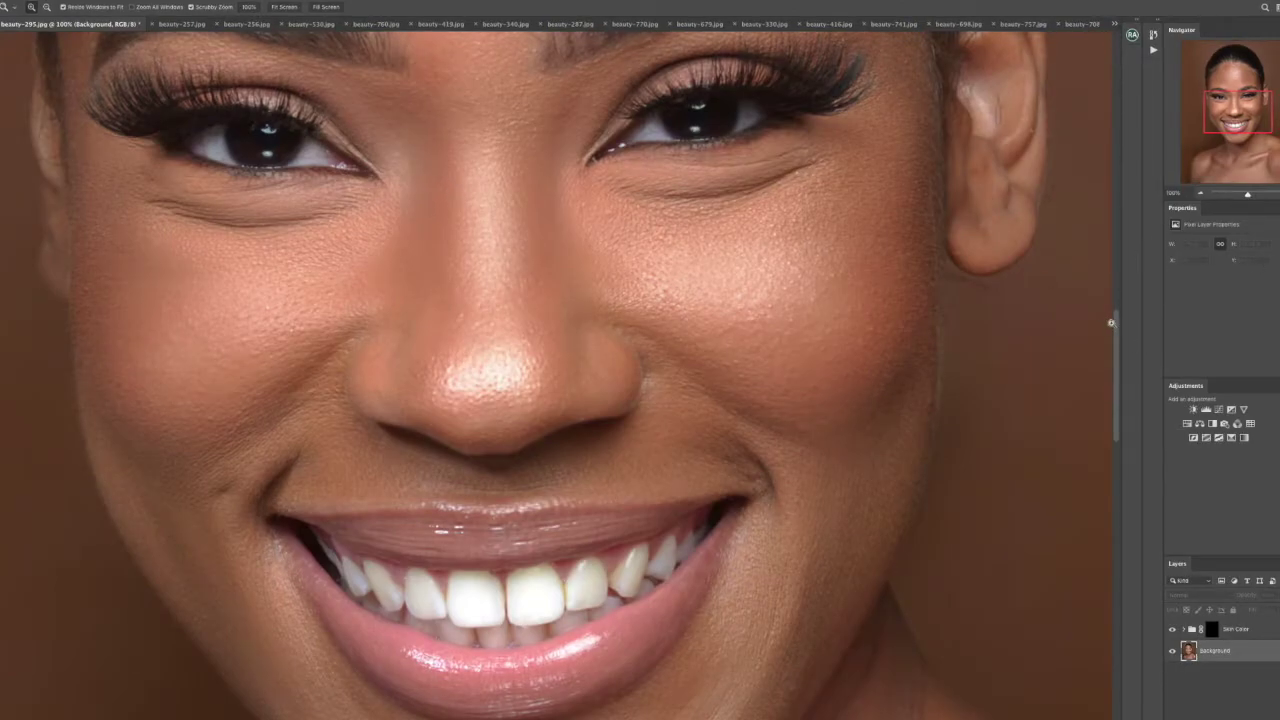
scroll(1105, 315, up, 5)
scroll(1100, 300, down, 10)
scroll(1088, 277, up, 10)
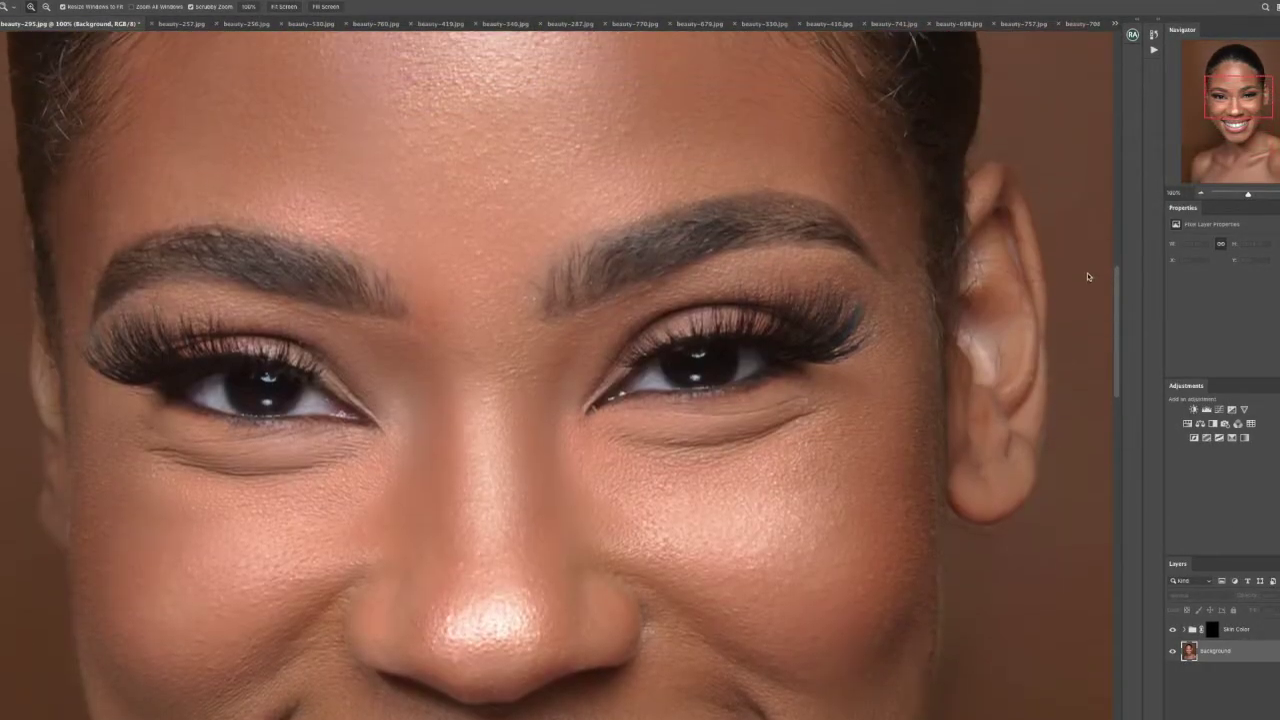
scroll(1088, 277, down, 4)
- Return to beauty-565.jpg and blend the tones on both cheeks, the jaw and the chin with the Mixer Brush
click(1115, 24)
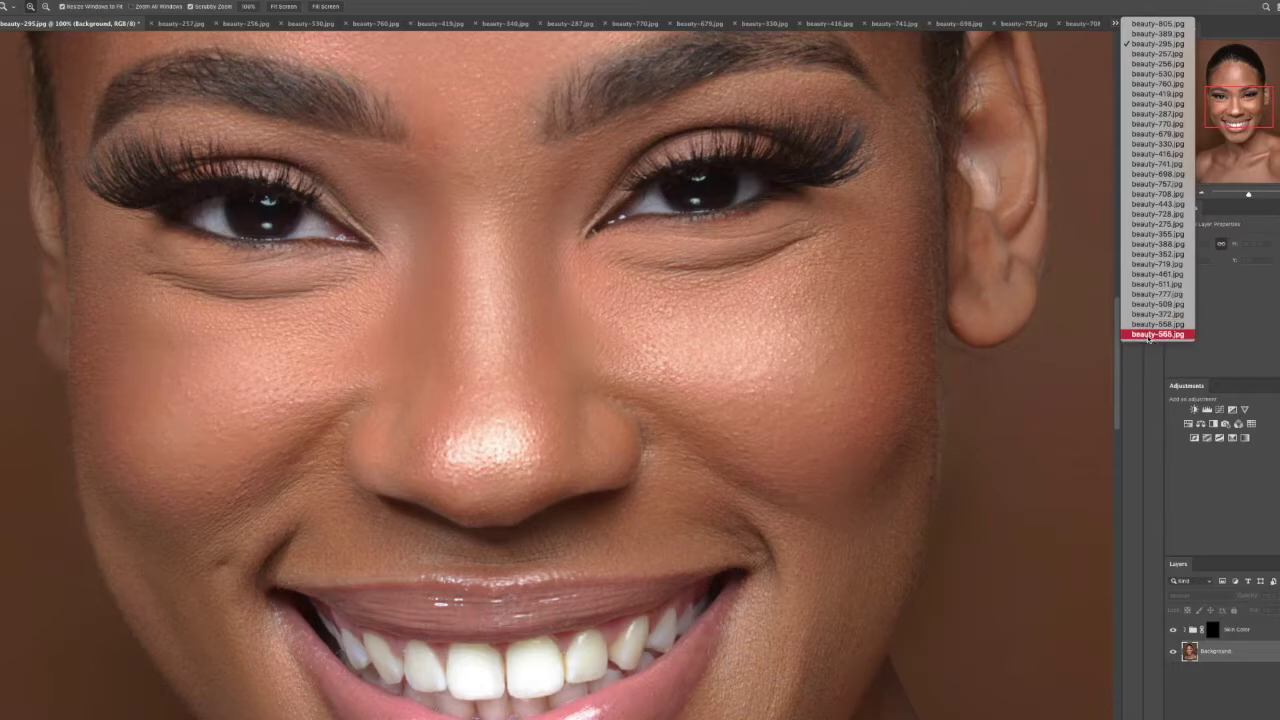
click(1160, 330)
key(b)
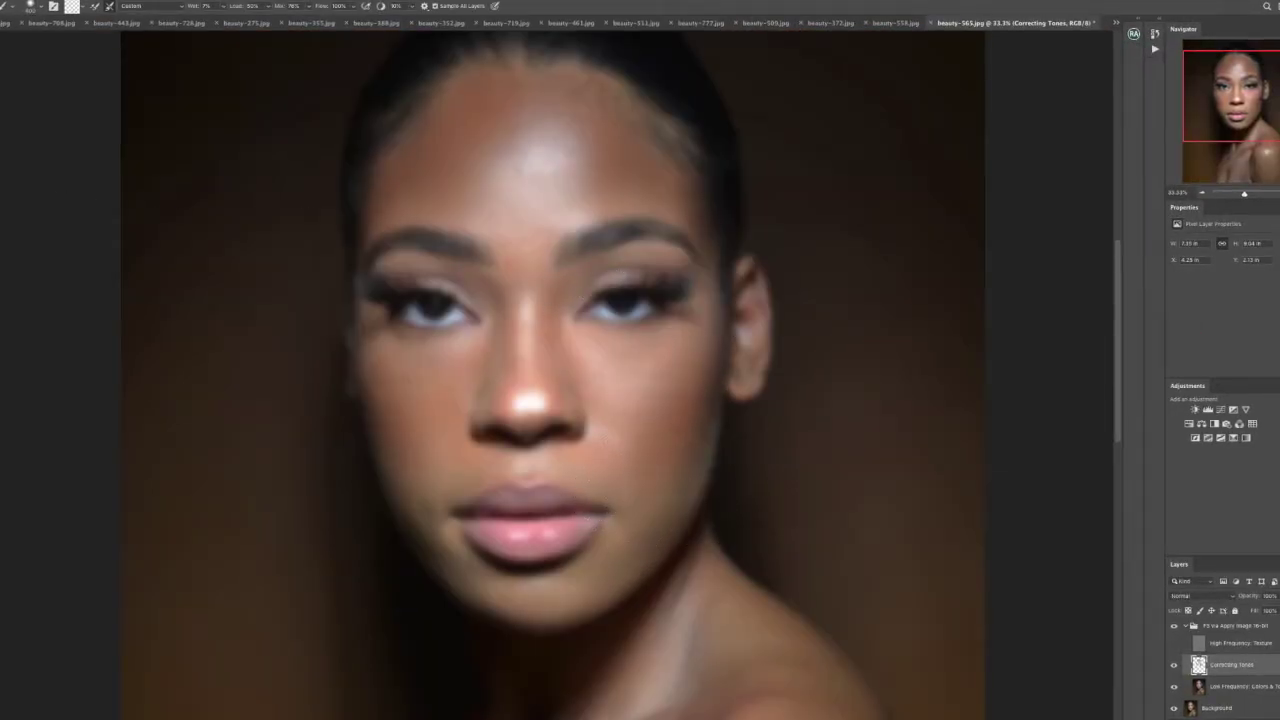
drag(425, 537, 443, 541)
mouse_move(421, 478)
mouse_down()
mouse_move(431, 540)
mouse_move(460, 455)
mouse_up()
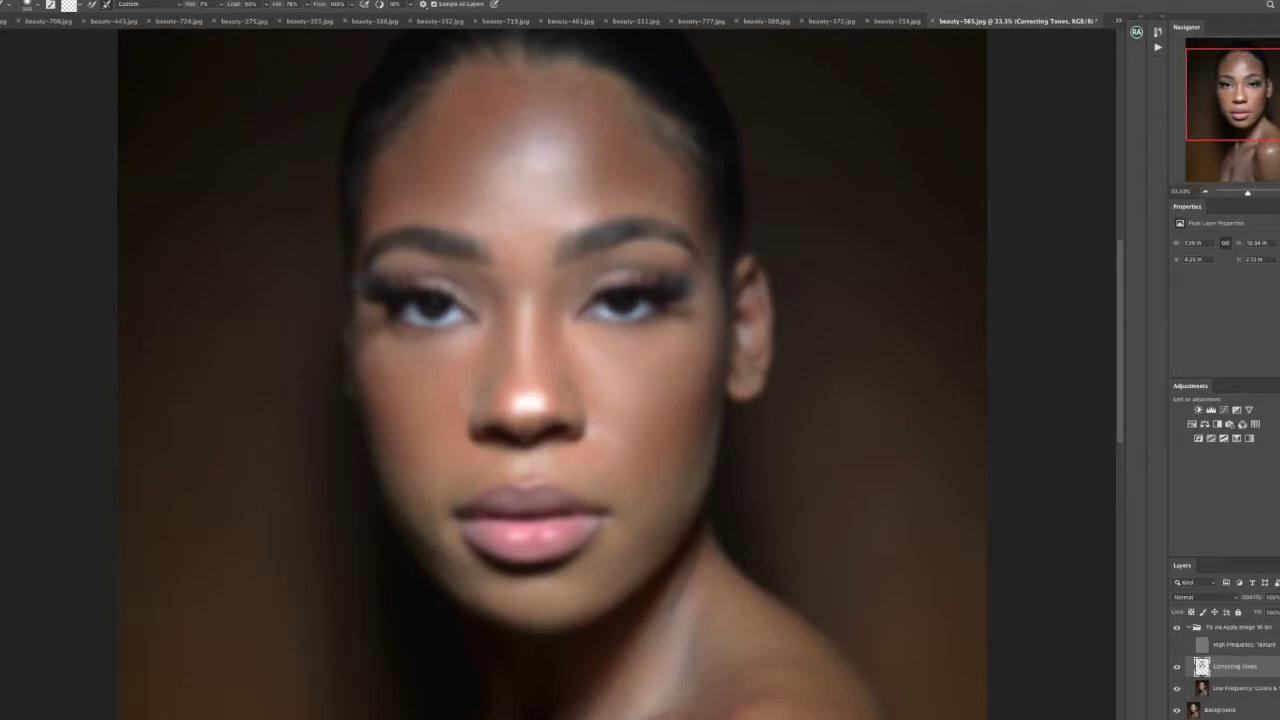
mouse_move(632, 476)
mouse_down()
mouse_move(658, 491)
mouse_move(641, 473)
mouse_move(641, 539)
mouse_move(564, 619)
mouse_up()
- Blend the tones on the shoulder, arm and upper chest, and show the High Frequency texture layer again
scroll(640, 480, down, 5)
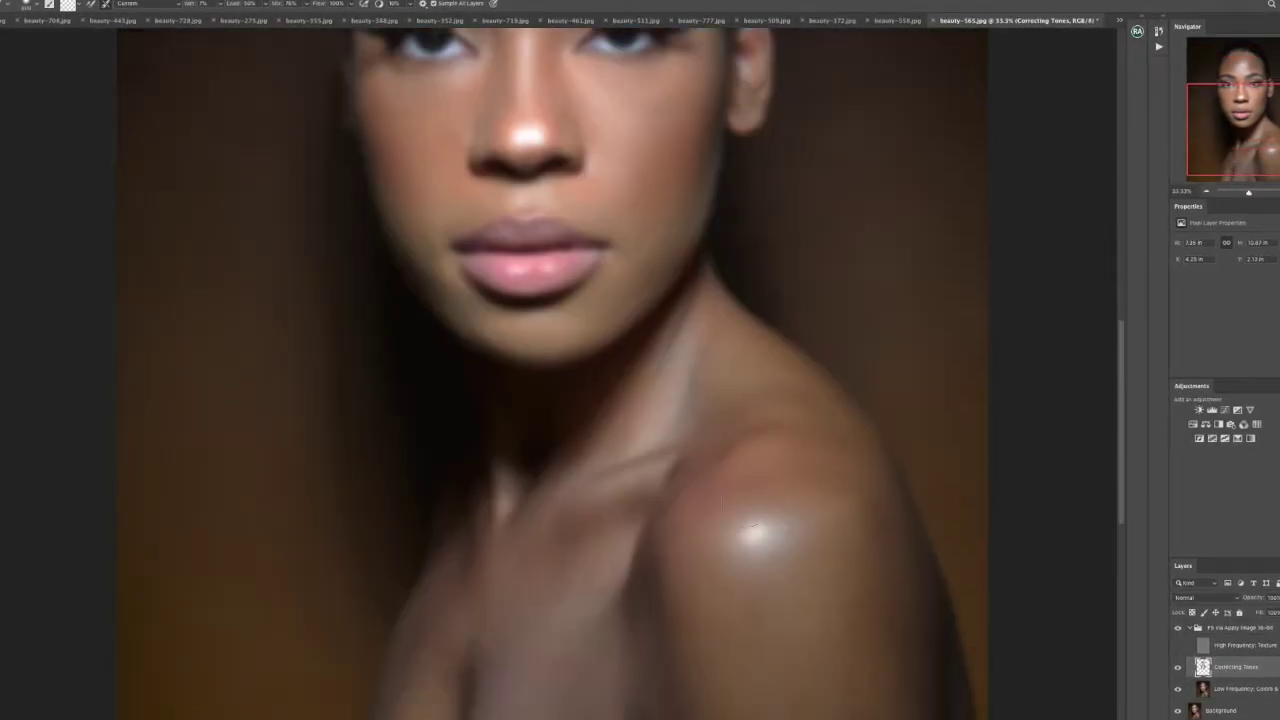
drag(833, 516, 714, 570)
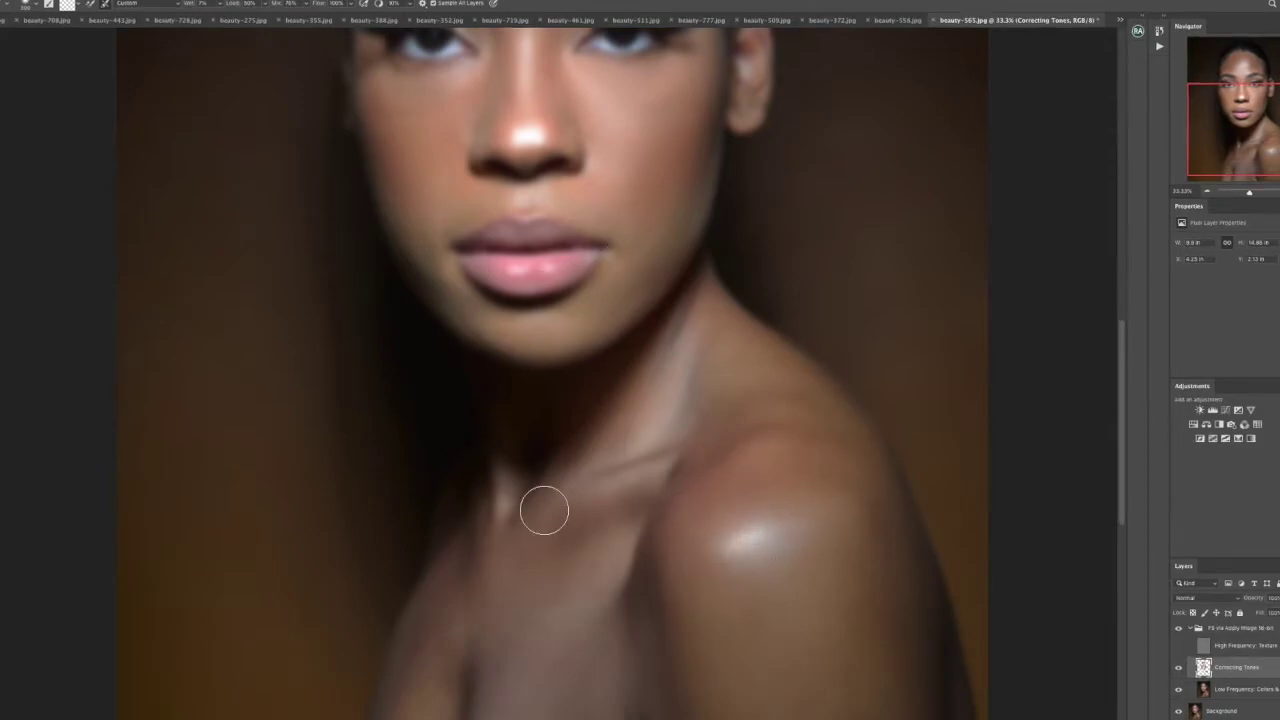
mouse_move(691, 498)
mouse_down()
mouse_move(617, 523)
mouse_move(653, 461)
mouse_up()
mouse_move(881, 590)
mouse_down()
mouse_move(850, 456)
mouse_move(801, 569)
mouse_up()
drag(1112, 327, 1112, 247)
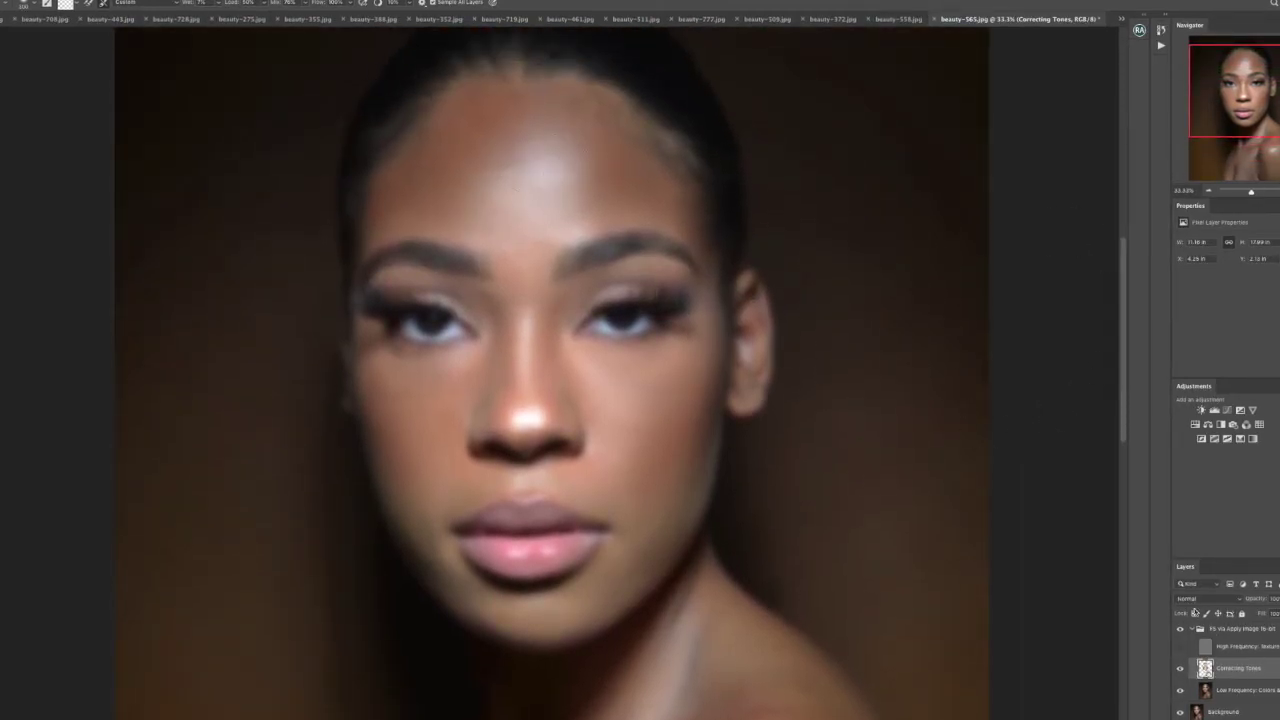
click(1180, 648)
- Compare the blended portrait with the original history snapshot, checking the face, neck and shoulder
click(1162, 26)
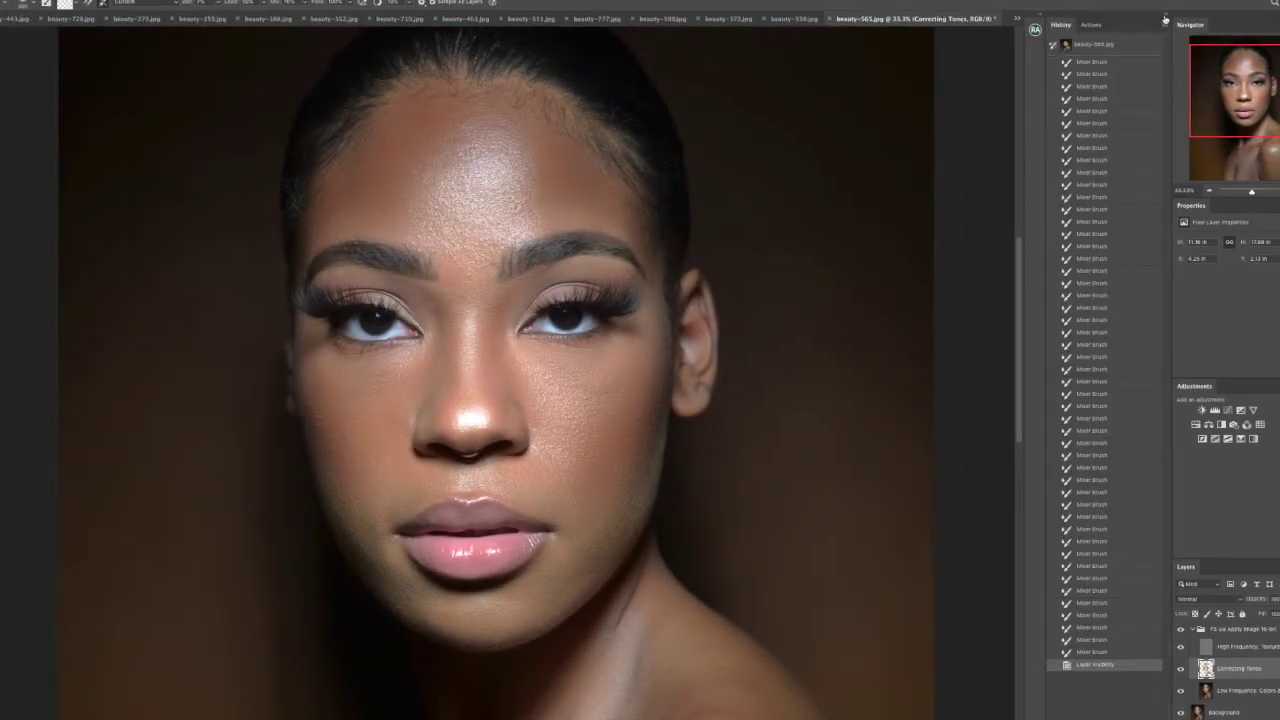
click(1087, 47)
scroll(1005, 297, down, 2)
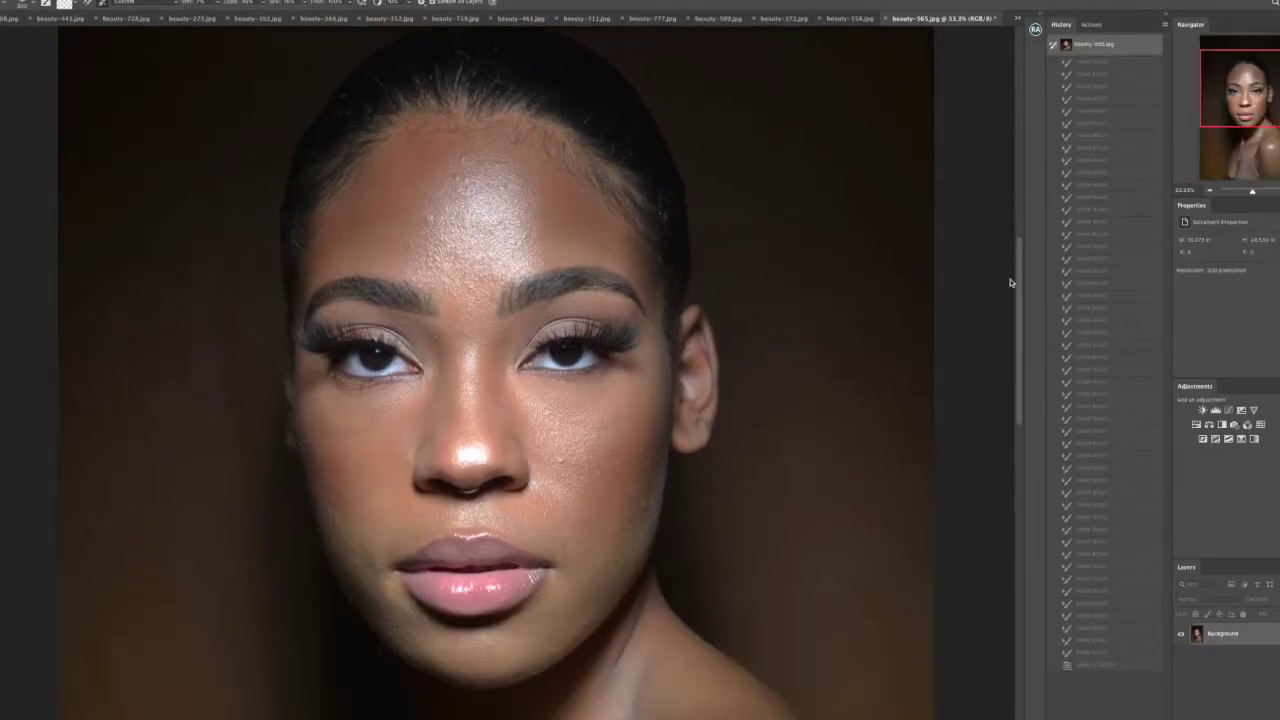
click(1089, 668)
scroll(814, 529, down, 3)
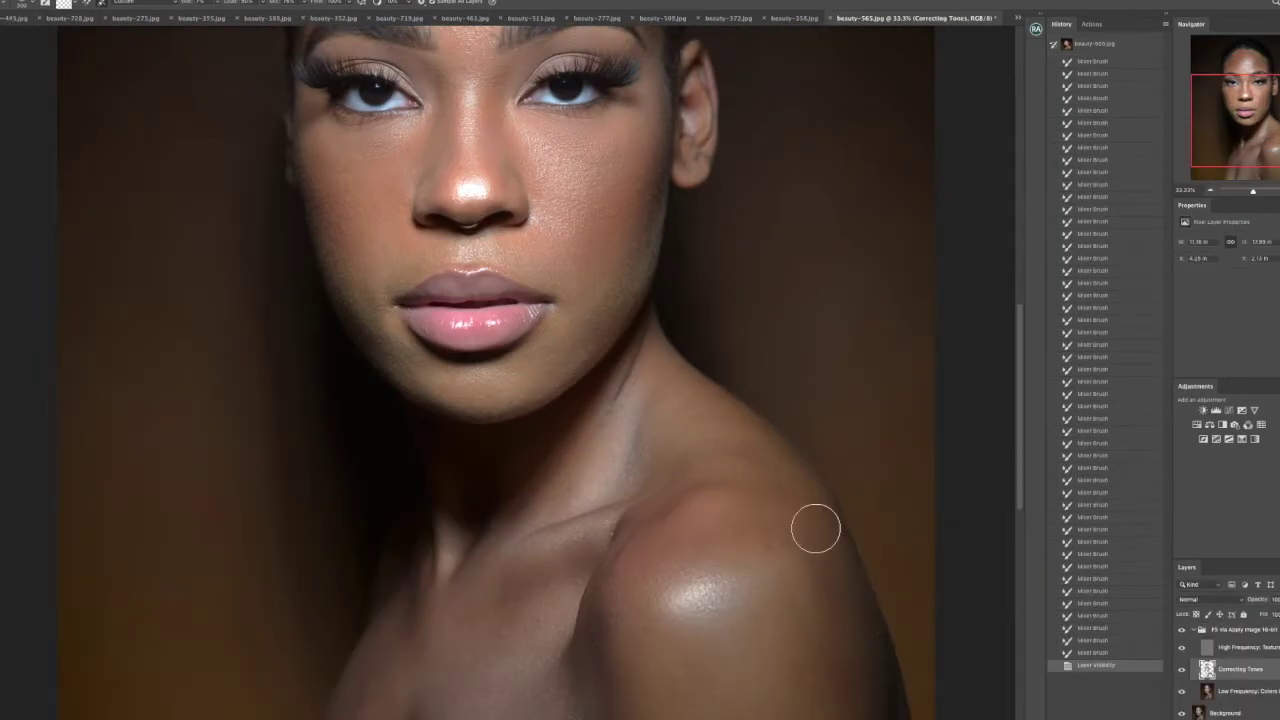
scroll(477, 220, up, 3)
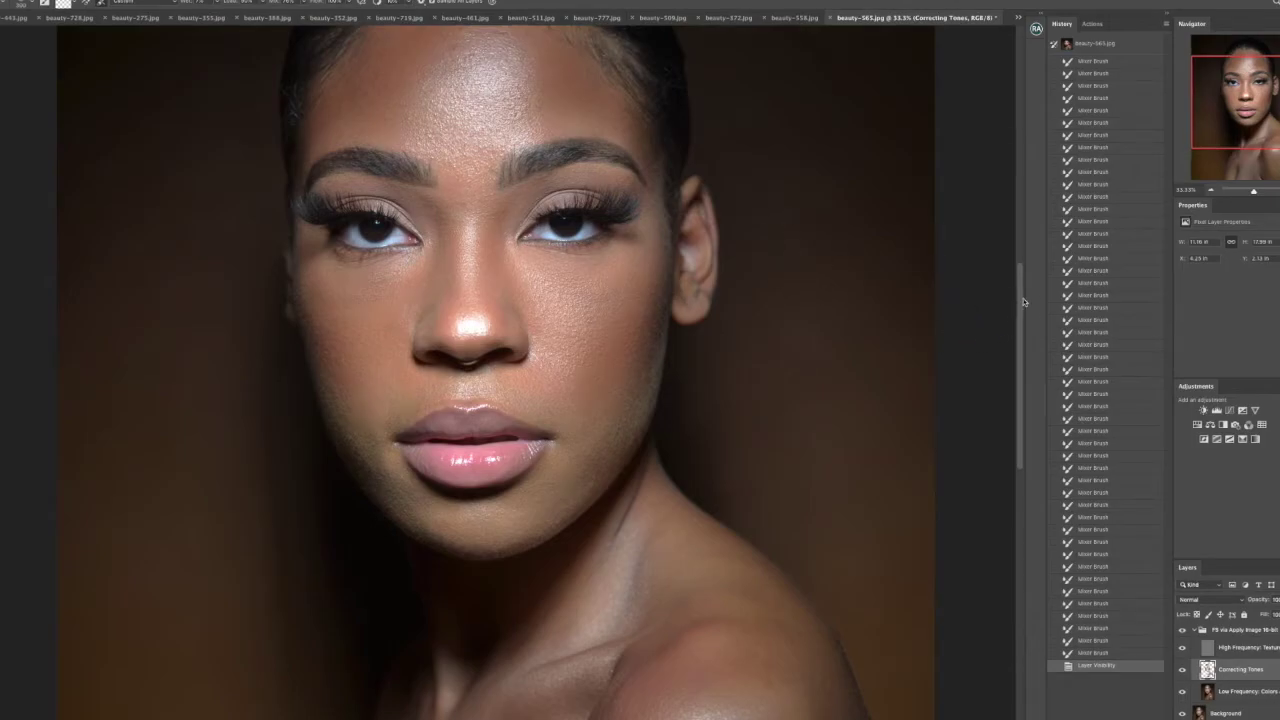
scroll(1026, 303, up, 3)
- Flatten the image and add a masked skin texture layer with the Digital Skin Texture action
right_click(1270, 714)
click(1212, 709)
click(1036, 28)
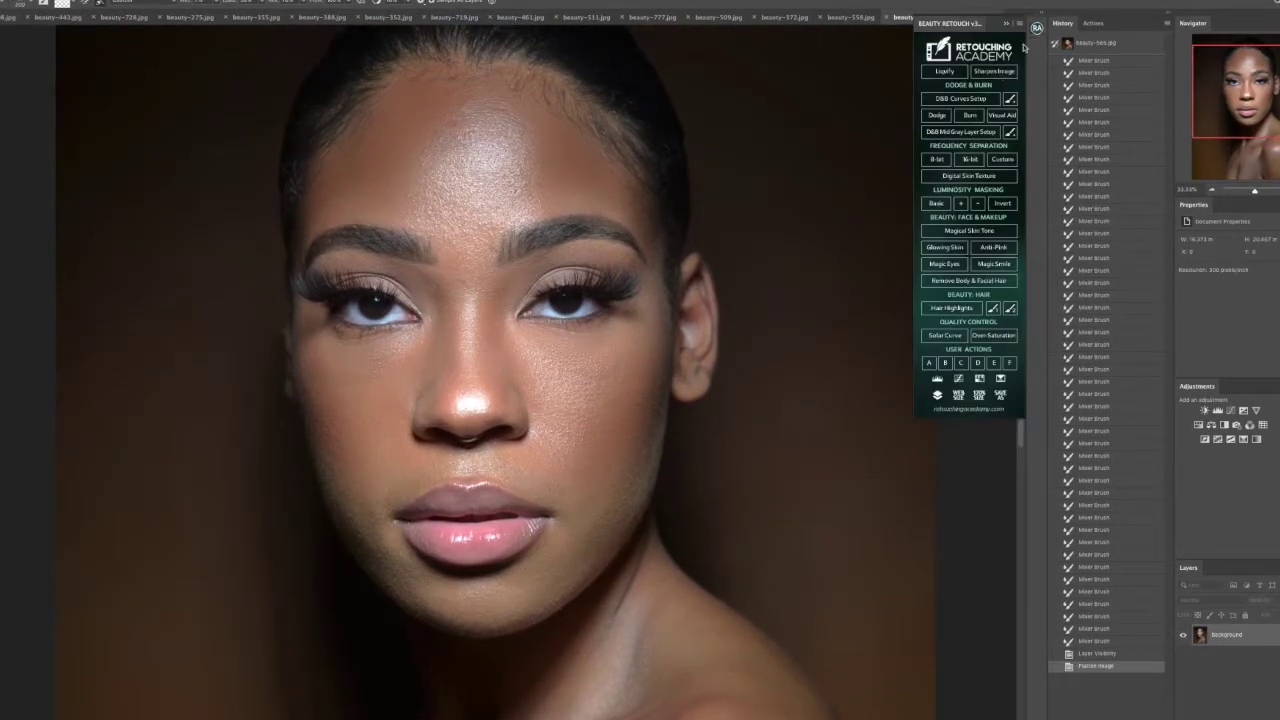
click(969, 175)
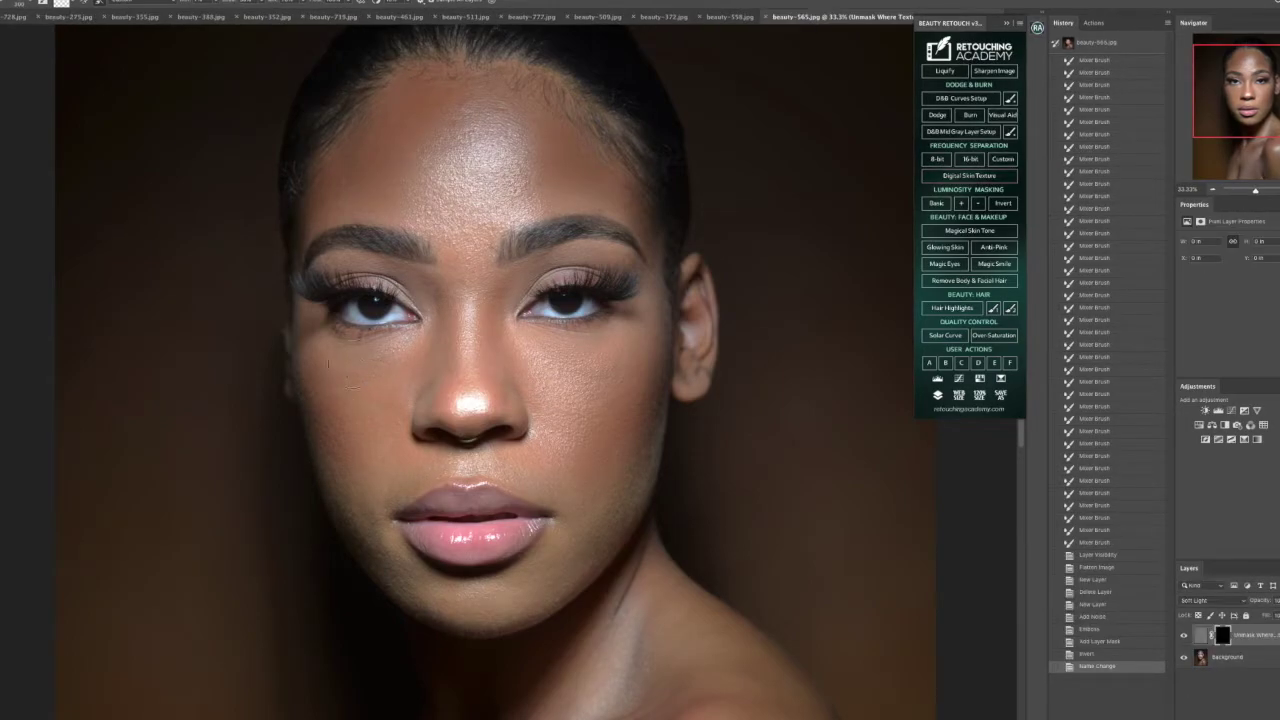
- Smooth the remaining tone transitions around the nose and right cheek with the Mixer Brush on the Background layer
click(466, 332)
click(466, 332)
click(586, 430)
click(609, 376)
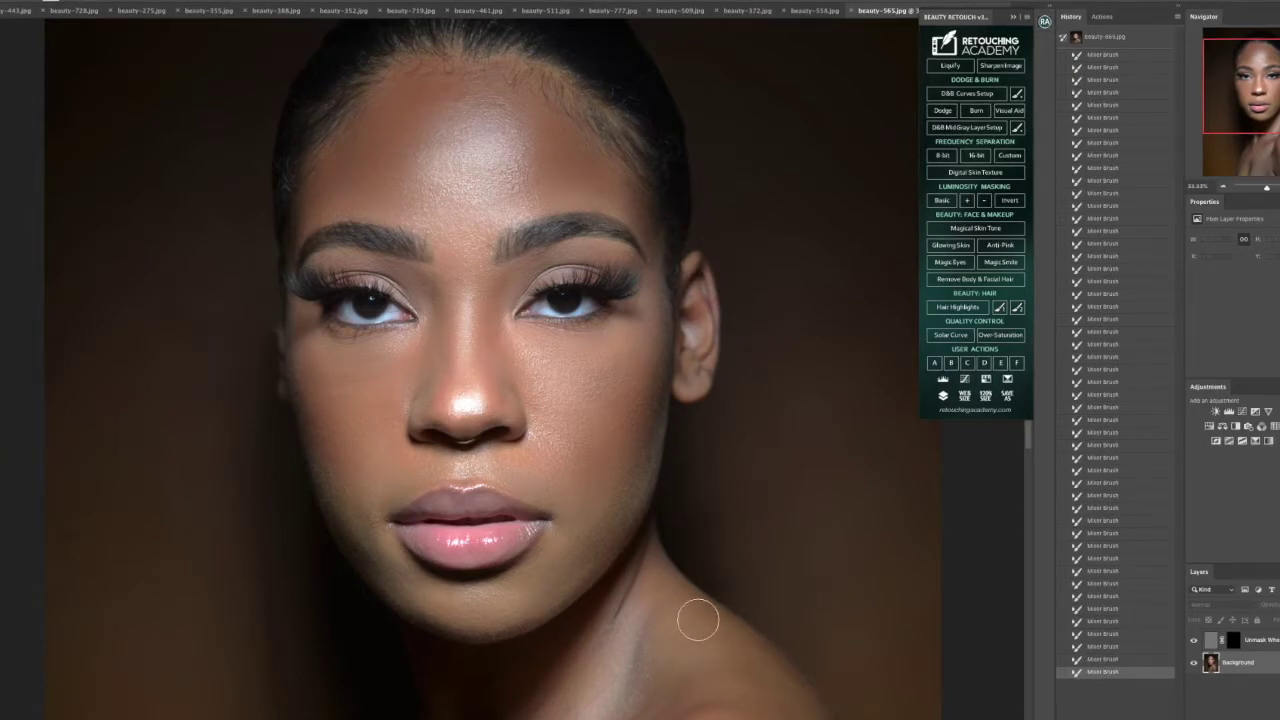
- Adjust the Mixer Brush size and blend the tones around the shoulder and upper chest
drag(1028, 443, 1028, 555)
key(])
key(])
key(])
key(])
key([)
key([)
key([)
key([)
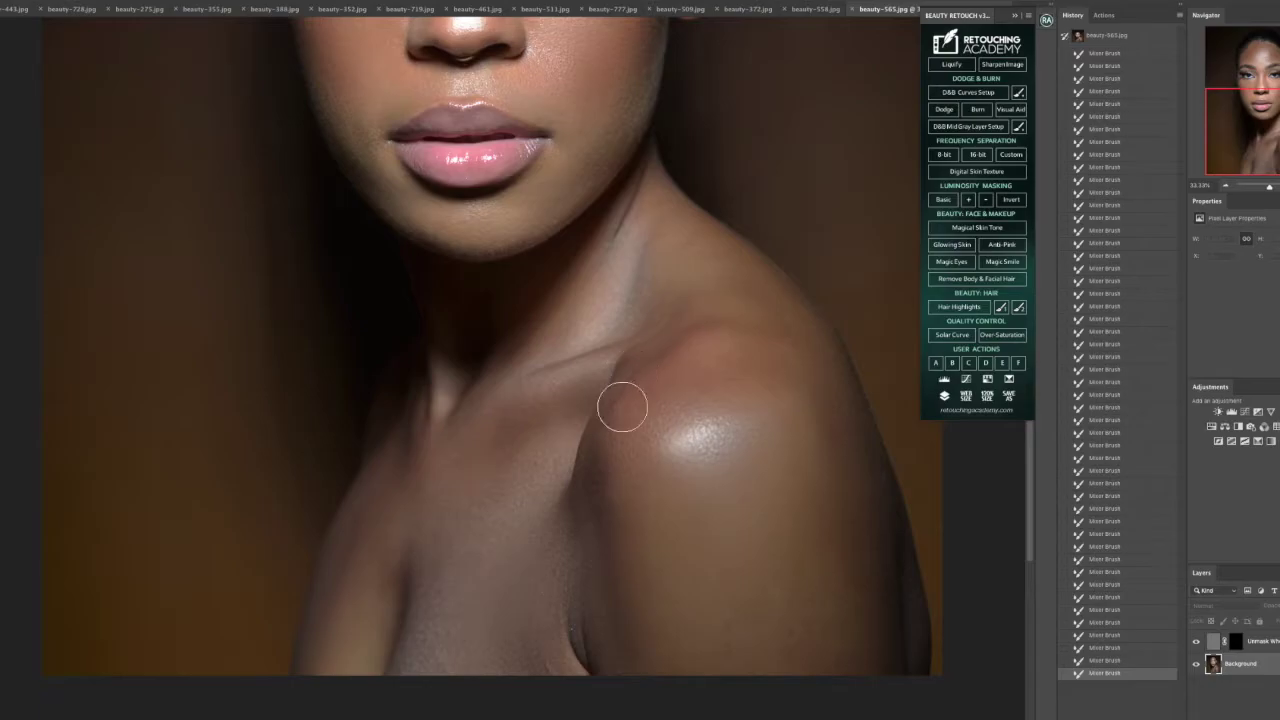
drag(1031, 458, 1032, 325)
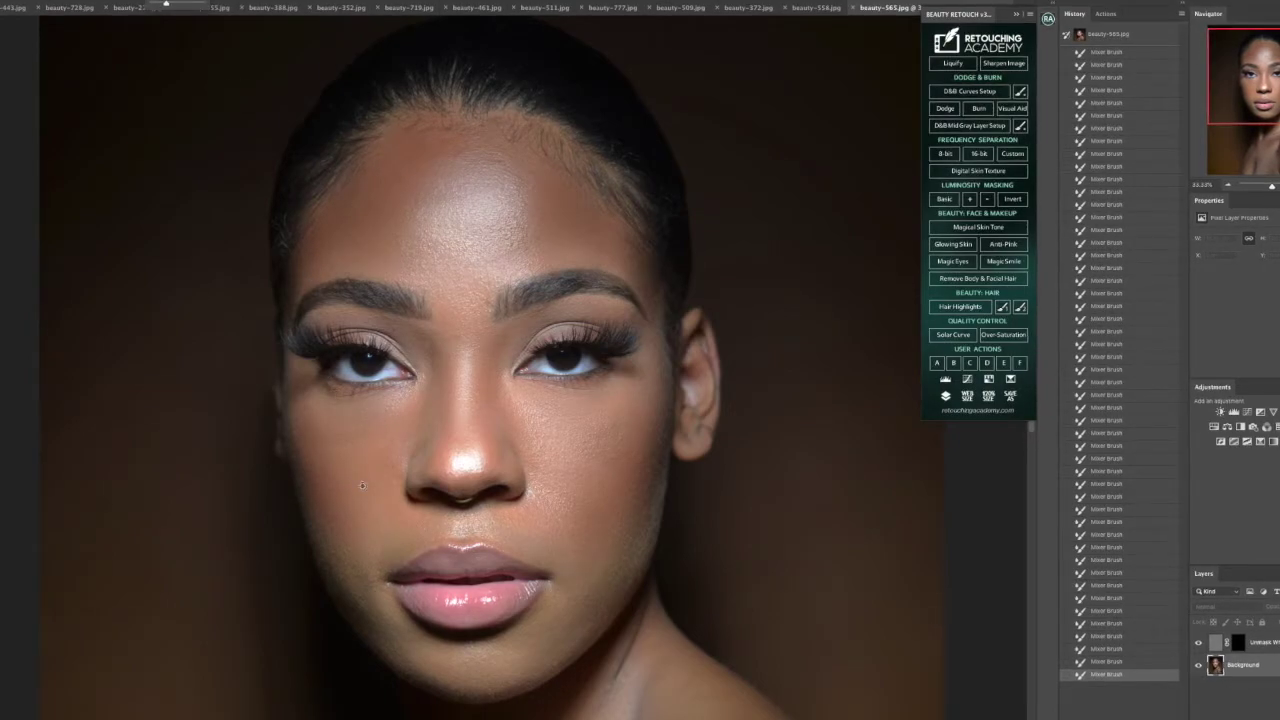
- Retouch a small spot beside the nose with the Clone Stamp and flatten the image
click(439, 445)
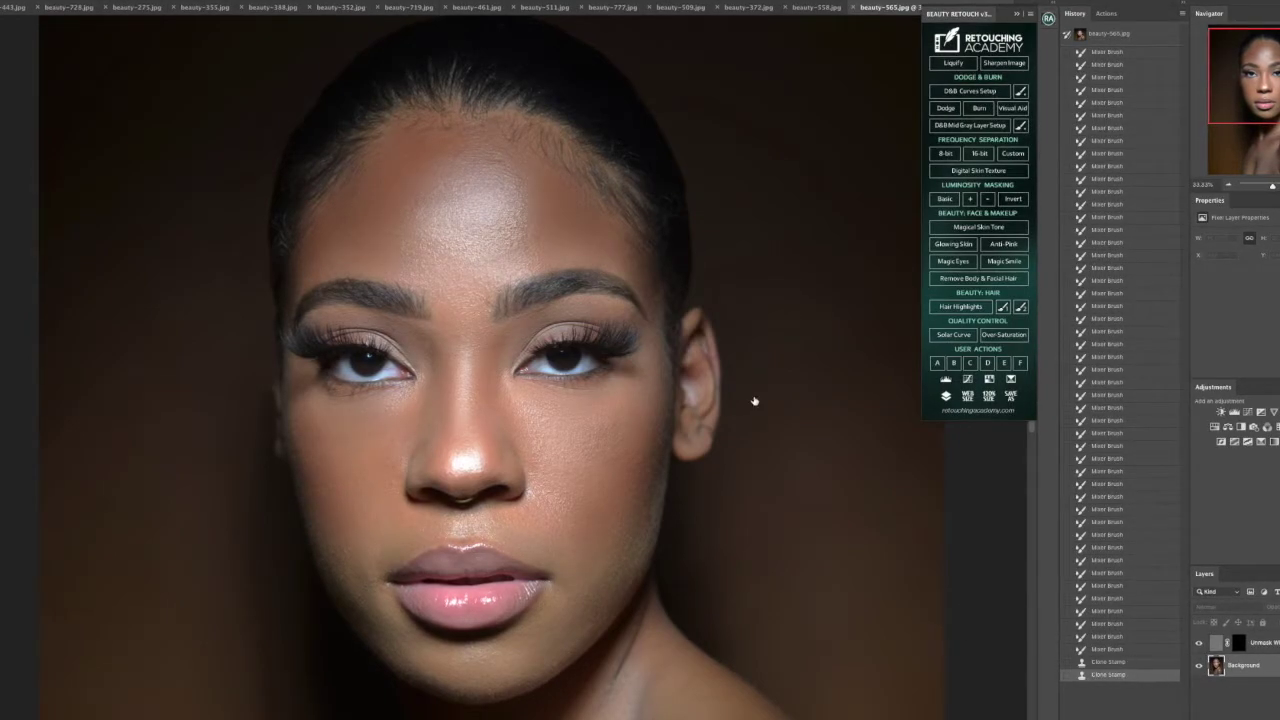
key(super+z)
right_click(1250, 666)
click(1232, 714)
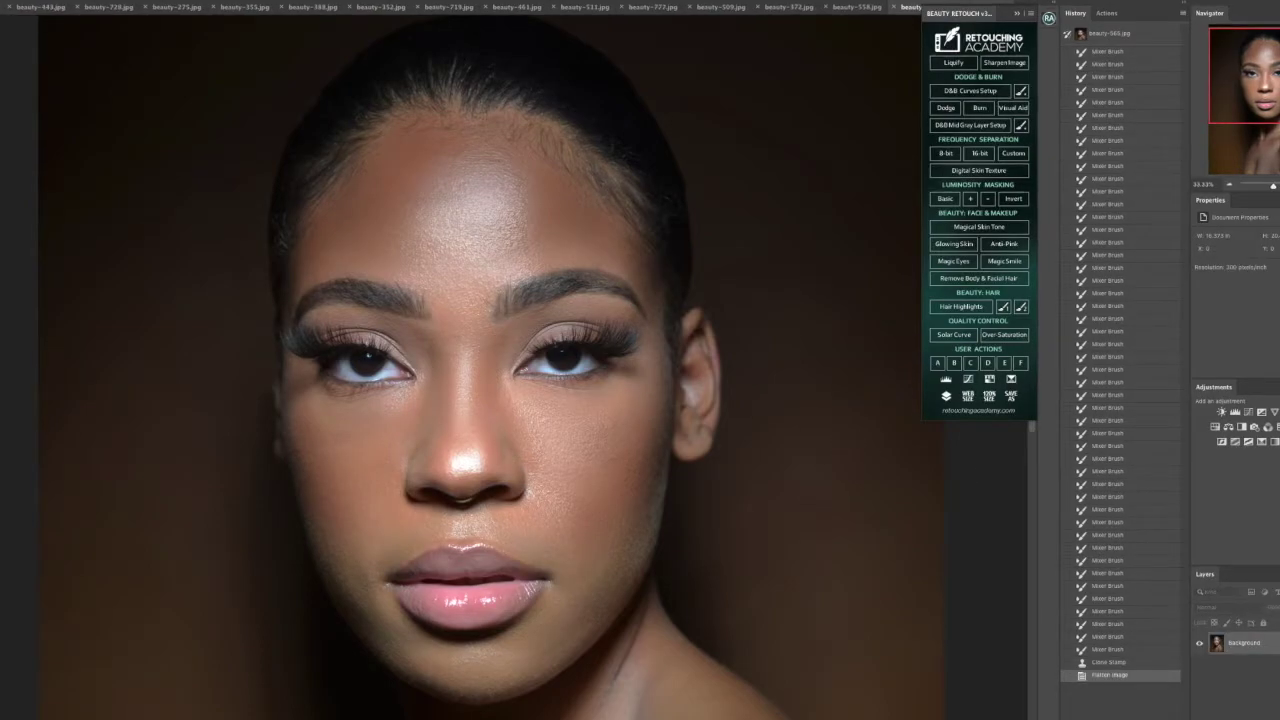
- Even out the skin on the left cheek below the eye with Clone Stamp dabs
click(341, 463)
click(345, 446)
click(340, 438)
click(320, 431)
click(320, 431)
- Clone out uneven spots on the right cheek and along the nose bridge
click(592, 439)
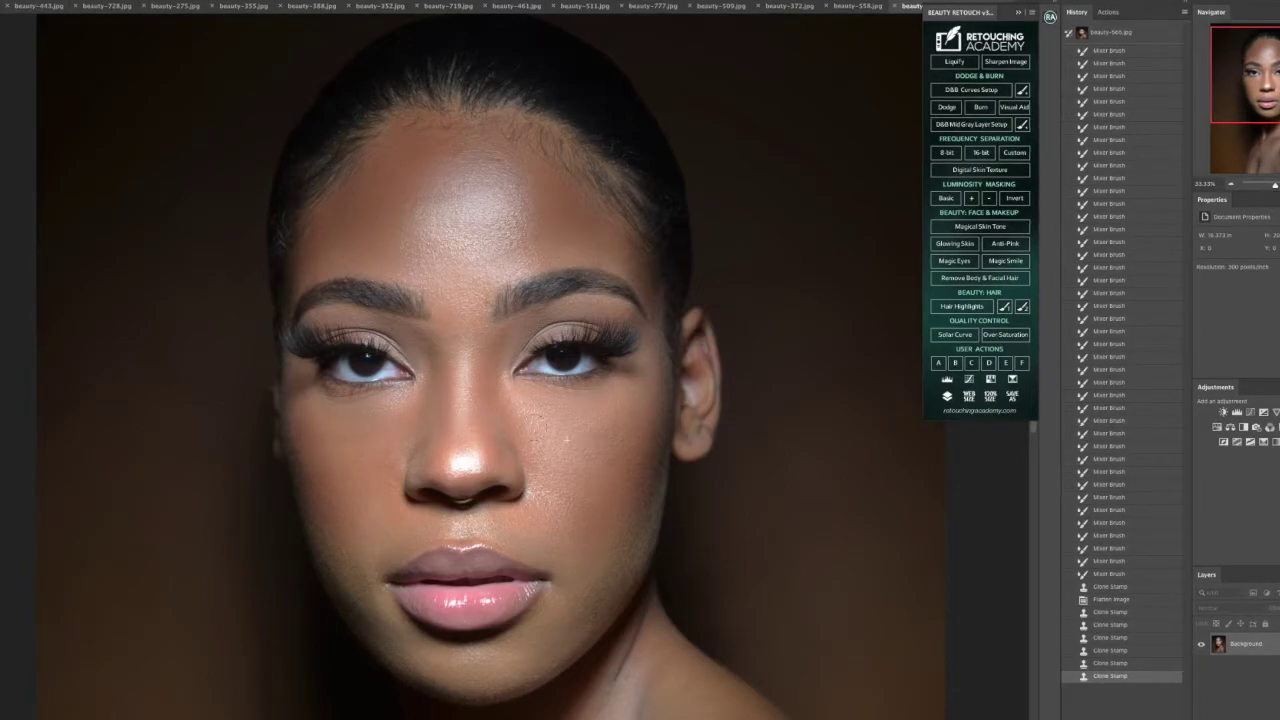
click(569, 429)
click(578, 459)
click(196, 46)
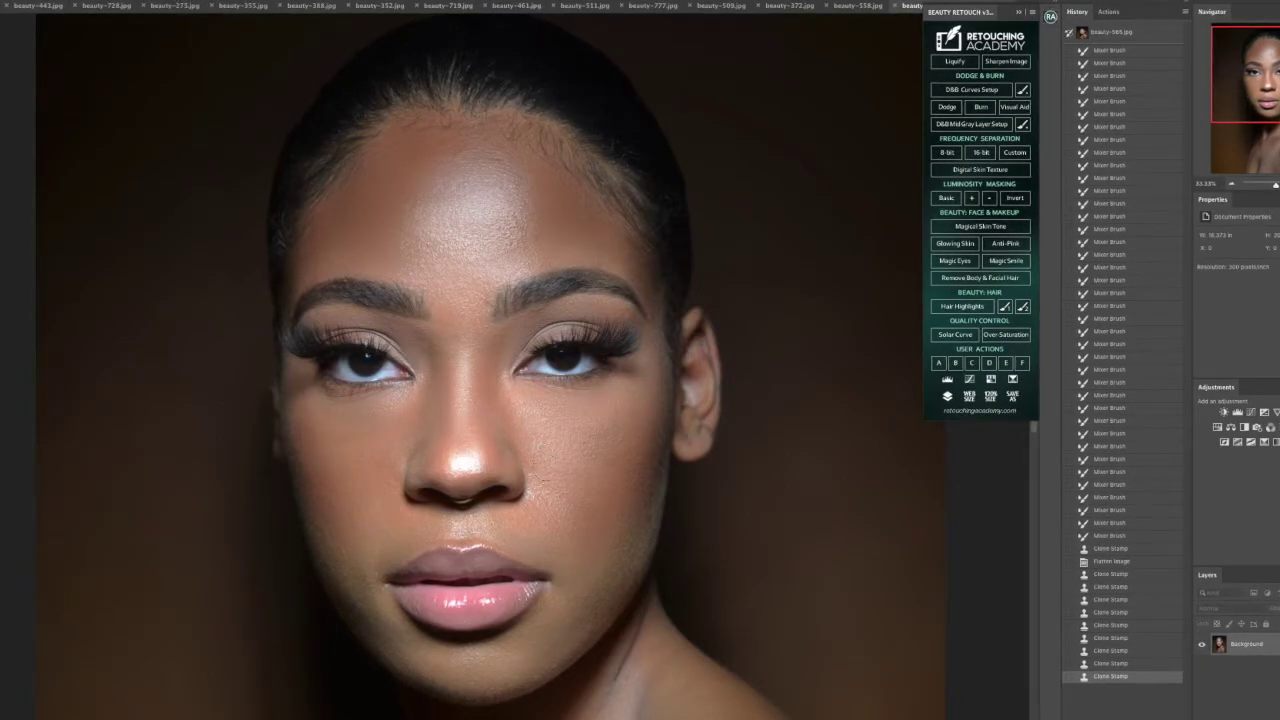
click(566, 472)
click(598, 434)
click(614, 464)
click(538, 430)
click(496, 371)
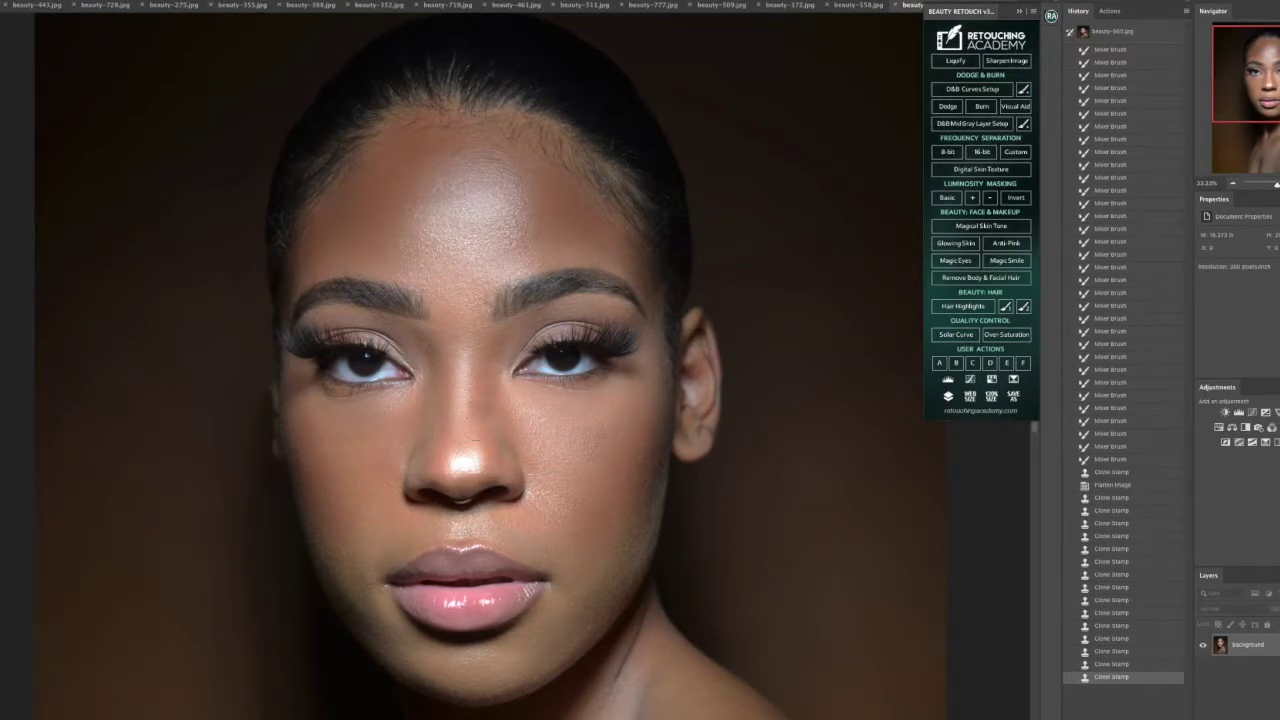
- Soften the patchy skin on the left cheek beside the nose with repeated Clone Stamp dabs
click(330, 463)
click(342, 465)
click(356, 467)
click(369, 467)
click(371, 455)
click(373, 442)
click(375, 429)
click(375, 429)
- Blend the left cheek tones with the Mixer Brush and compare the portrait with its original history snapshot
key(ctrl+0)
key(b)
drag(388, 327, 380, 375)
drag(380, 375, 364, 423)
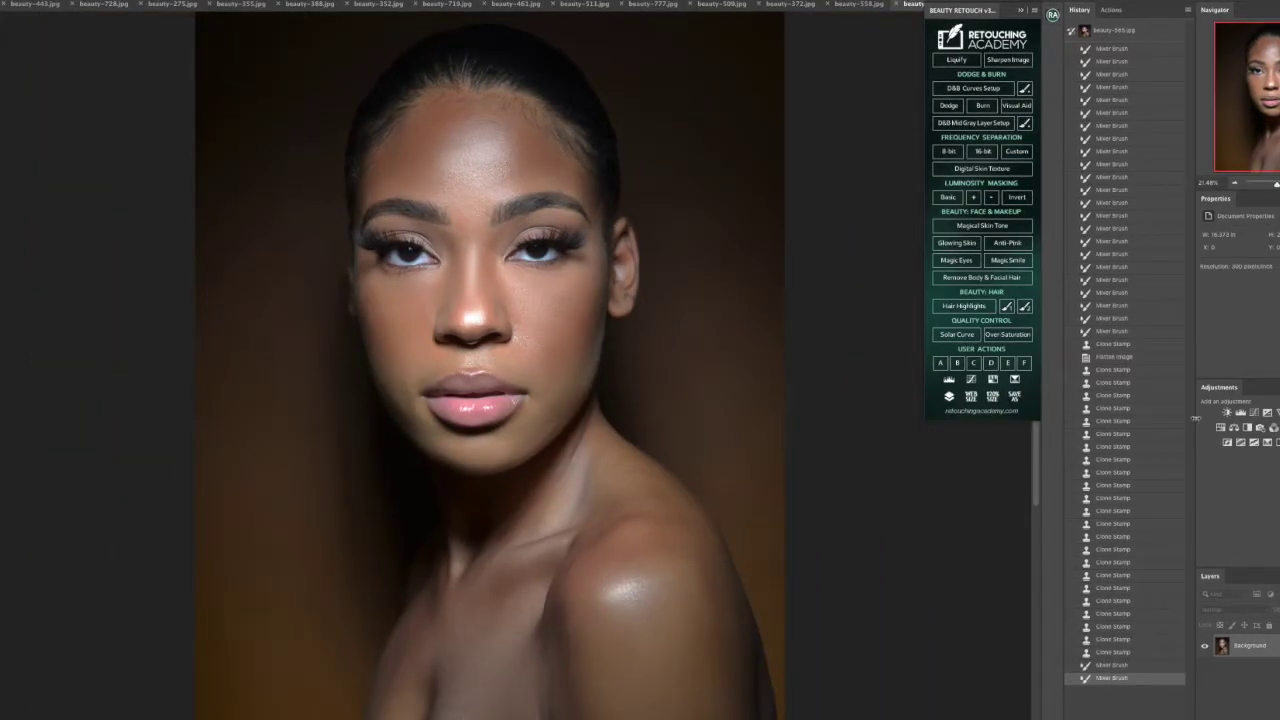
click(1101, 31)
click(1115, 678)
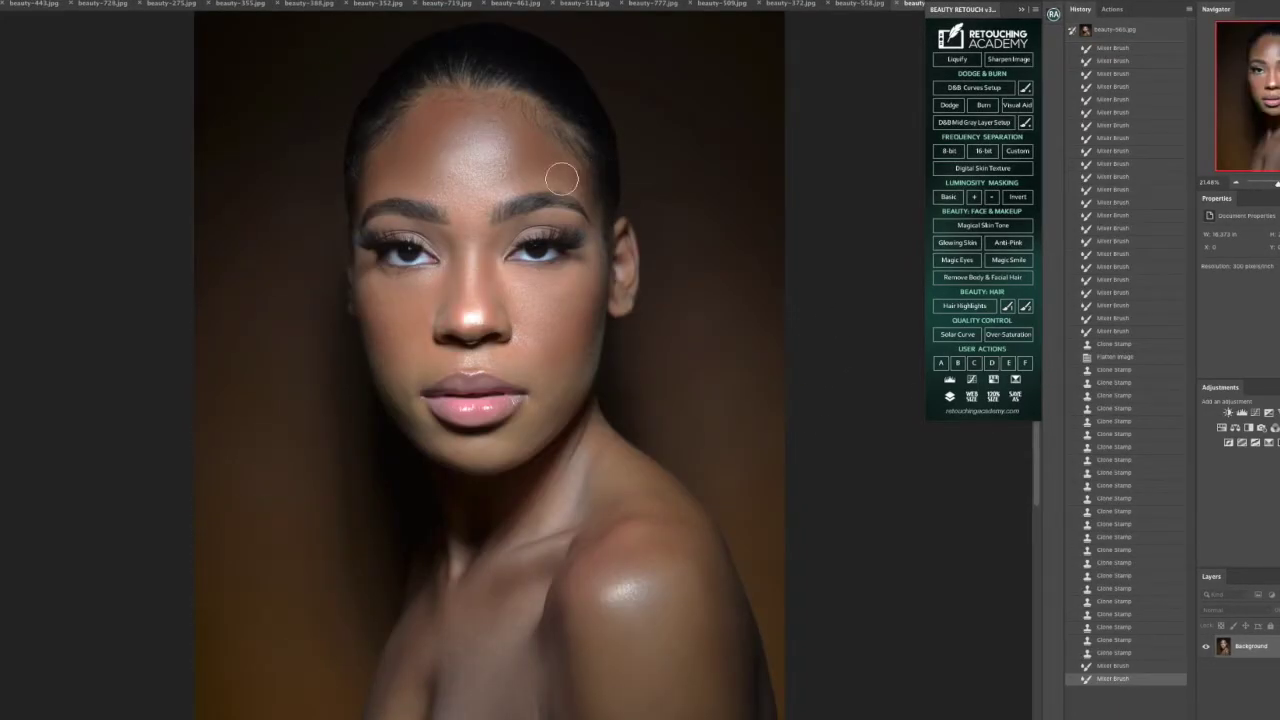
- Run the Magical Skin Tone action and blend the left jawline on the Background layer with the Mixer Brush
click(983, 224)
click(1252, 669)
drag(398, 400, 425, 420)
drag(397, 377, 430, 425)
mouse_move(405, 393)
mouse_down()
mouse_move(440, 439)
mouse_move(470, 445)
mouse_up()
- Blend the tones of the right cheek, mouth corner and chin with the Mixer Brush
drag(520, 340, 535, 320)
drag(515, 330, 535, 340)
drag(520, 320, 530, 335)
mouse_move(525, 340)
mouse_down()
mouse_move(530, 331)
mouse_move(545, 350)
mouse_up()
mouse_move(540, 335)
mouse_down()
mouse_move(558, 357)
mouse_move(545, 410)
mouse_up()
mouse_move(545, 420)
mouse_down()
mouse_move(531, 477)
mouse_move(505, 445)
mouse_up()
drag(515, 440, 490, 445)
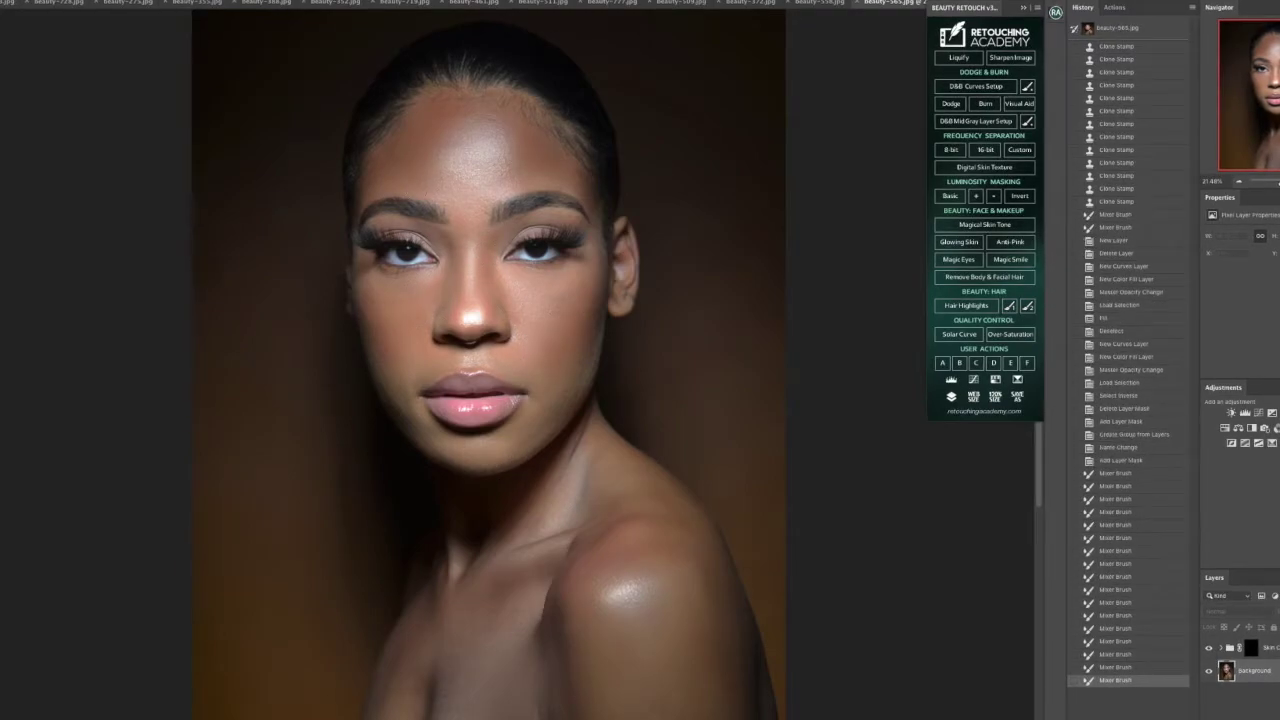
- Darken both eyelids, the side of the nose and the left jawline with the Burn tool
drag(440, 230, 395, 223)
mouse_move(395, 223)
mouse_down()
mouse_move(428, 237)
mouse_move(372, 227)
mouse_move(420, 232)
mouse_up()
mouse_move(420, 232)
mouse_down()
mouse_move(382, 223)
mouse_move(425, 233)
mouse_up()
mouse_move(520, 225)
mouse_down()
mouse_move(566, 216)
mouse_move(508, 227)
mouse_move(554, 211)
mouse_move(579, 226)
mouse_move(537, 215)
mouse_move(620, 240)
mouse_up()
mouse_move(496, 298)
mouse_down()
mouse_move(488, 270)
mouse_move(460, 280)
mouse_move(470, 300)
mouse_up()
mouse_move(470, 300)
mouse_down()
mouse_move(480, 285)
mouse_move(555, 421)
mouse_move(613, 358)
mouse_move(375, 388)
mouse_up()
drag(445, 460, 389, 404)
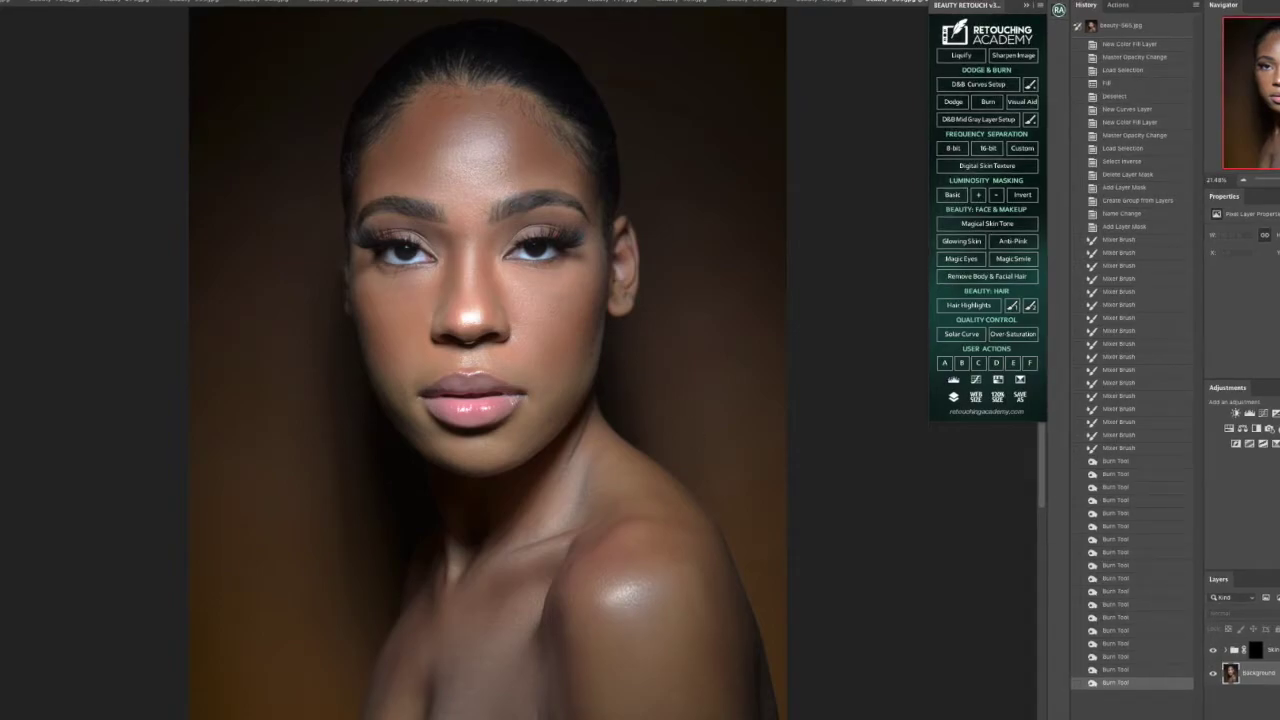
- Heal the small marks on the earlobe and along the jawline and chin with the Spot Healing Brush
click(618, 306)
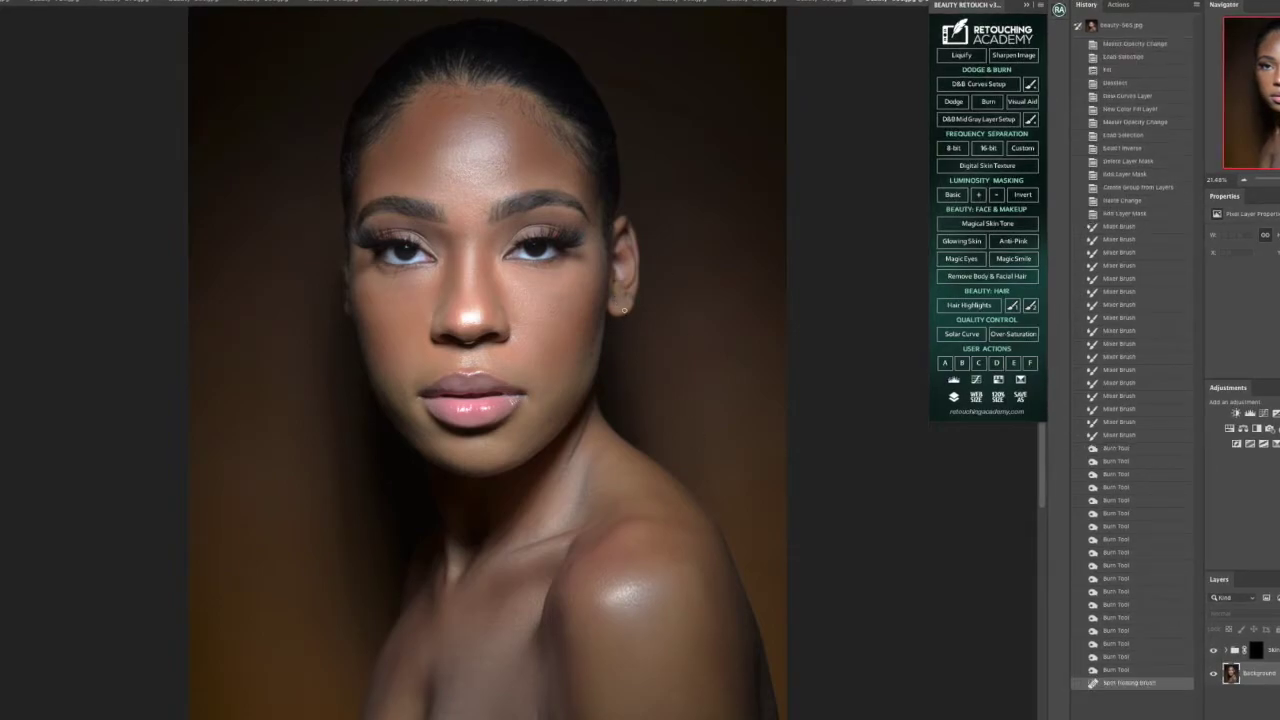
click(414, 442)
click(440, 456)
click(483, 470)
click(425, 450)
click(364, 401)
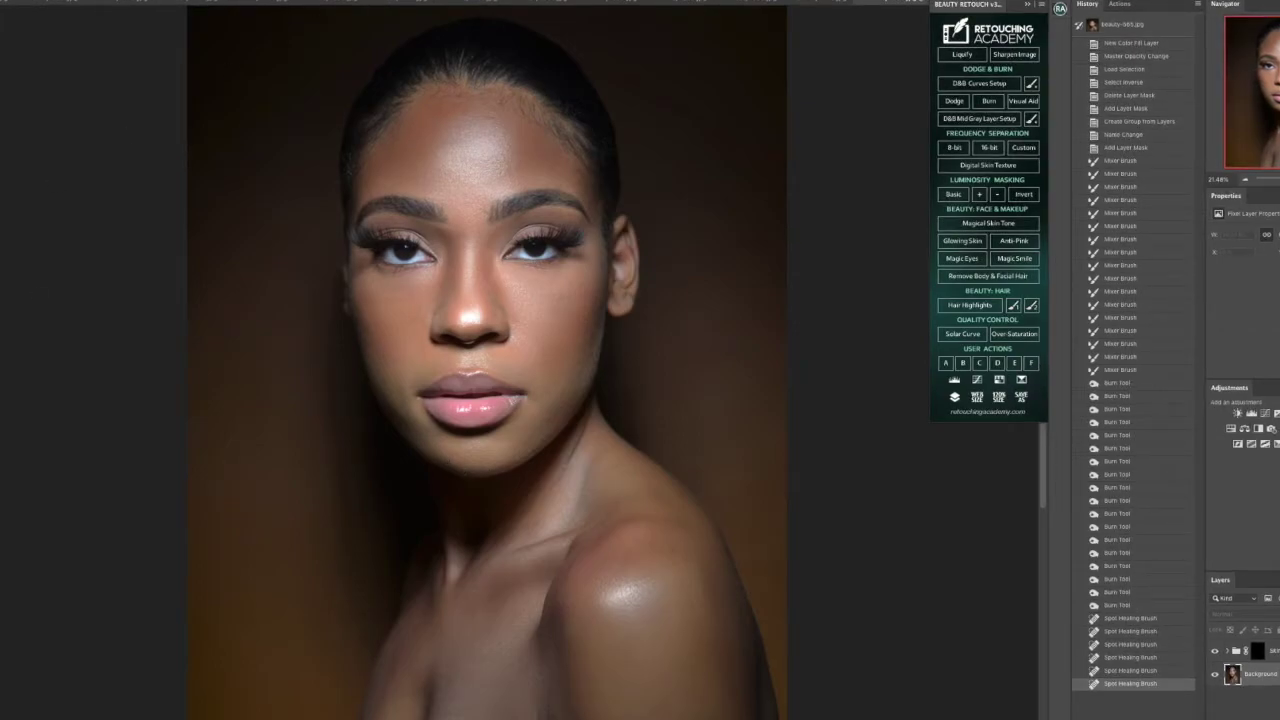
- Add a sharpening layer with the Sharpen Image action and adjust the layer's opacity
key(ctrl+plus)
key(ctrl+plus)
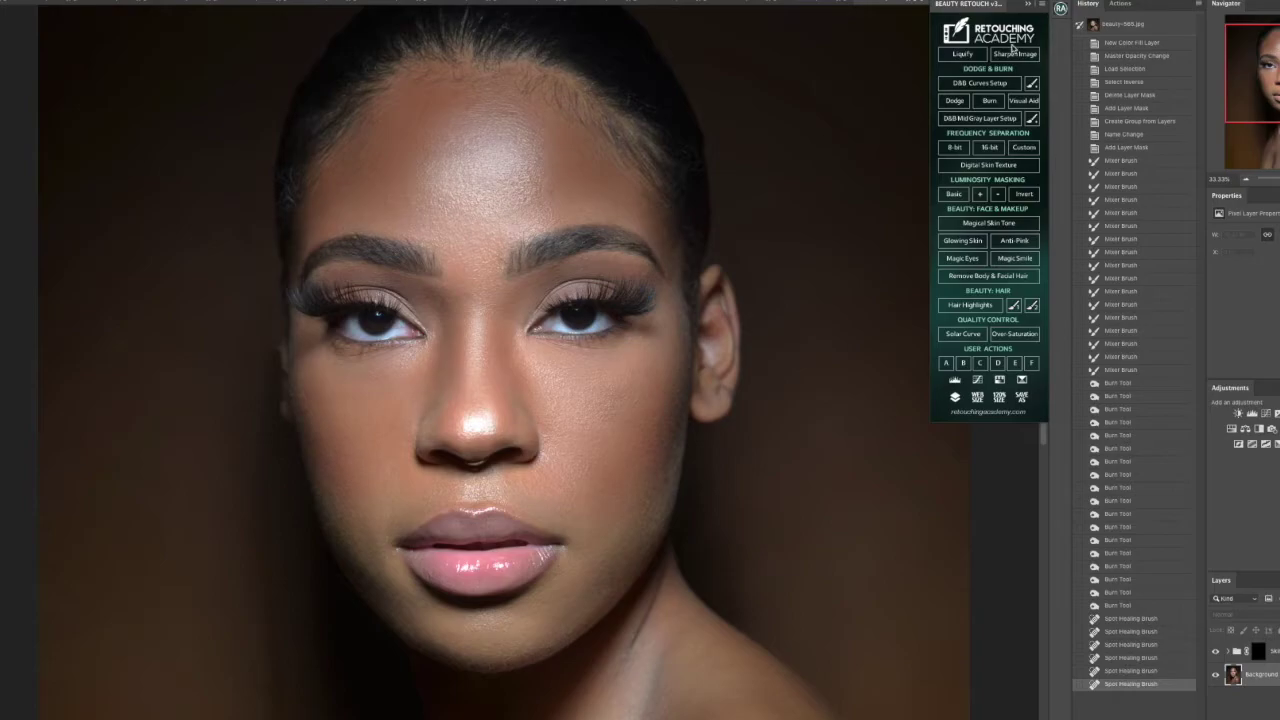
click(1002, 56)
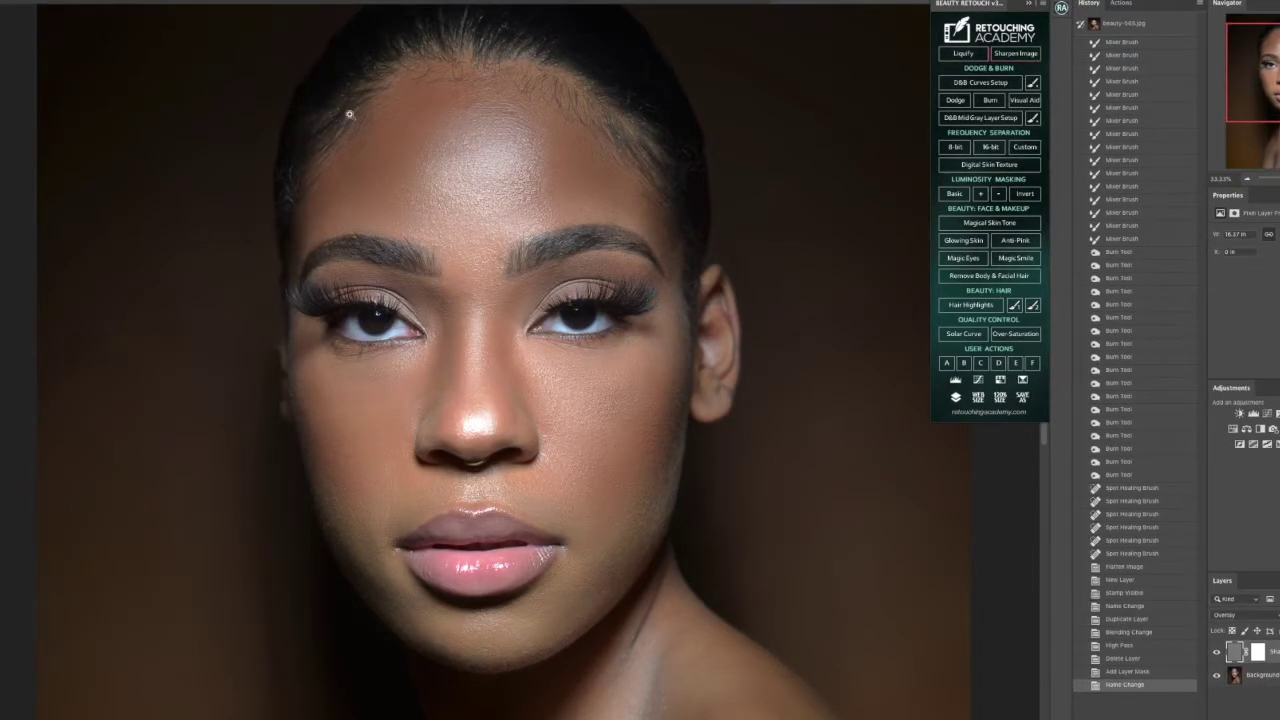
key(ctrl+0)
click(466, 224)
click(466, 224)
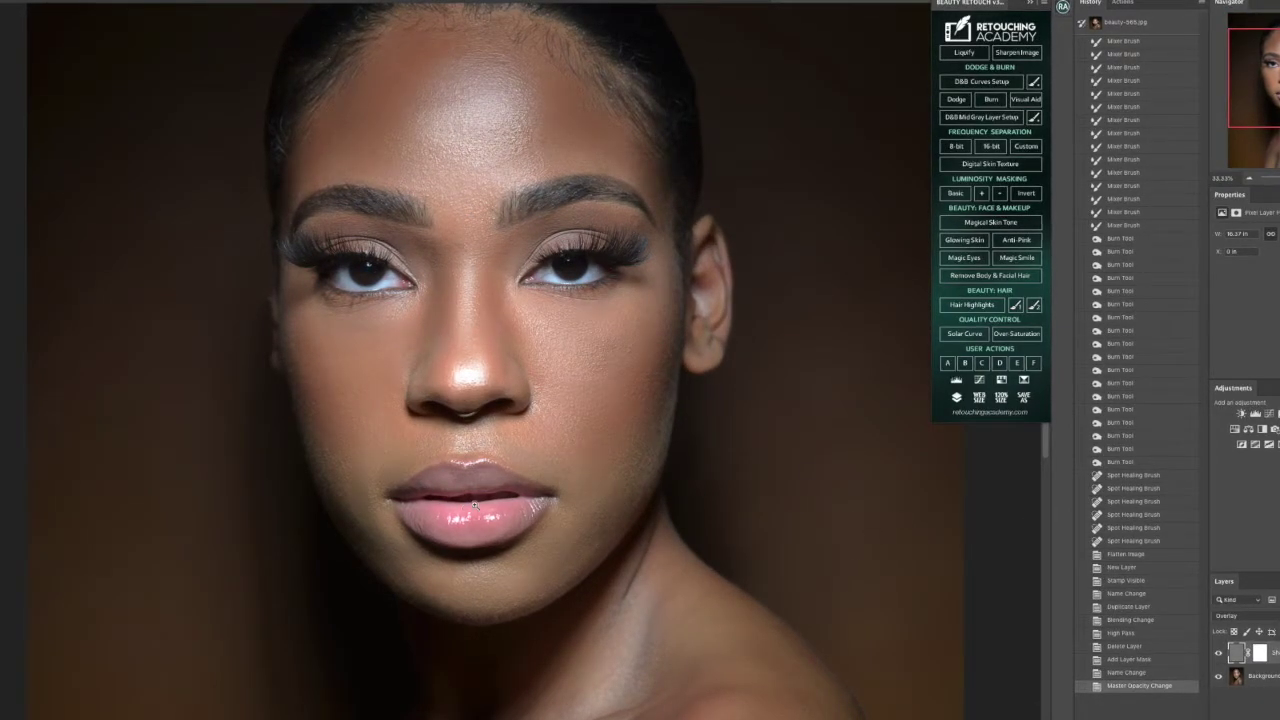
key(ctrl+0)
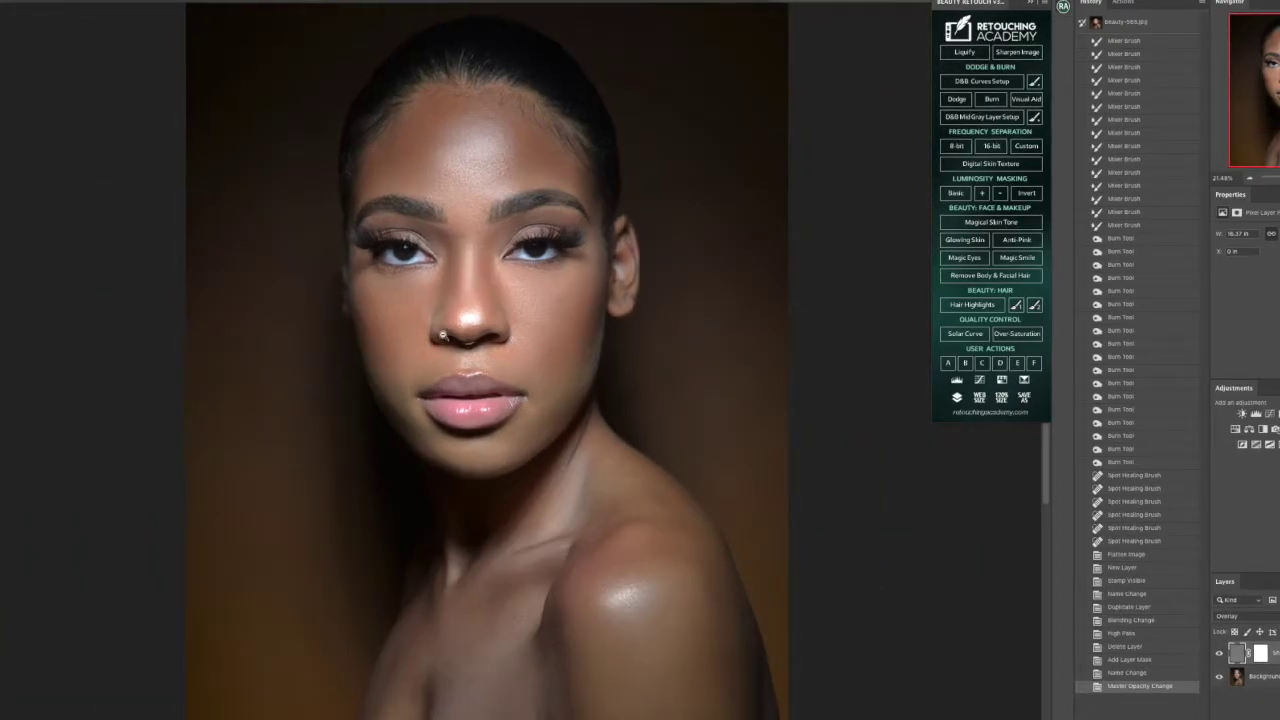
- Add two Brightness/Contrast adjustment layers and modify the second one's settings
alt+click(590, 446)
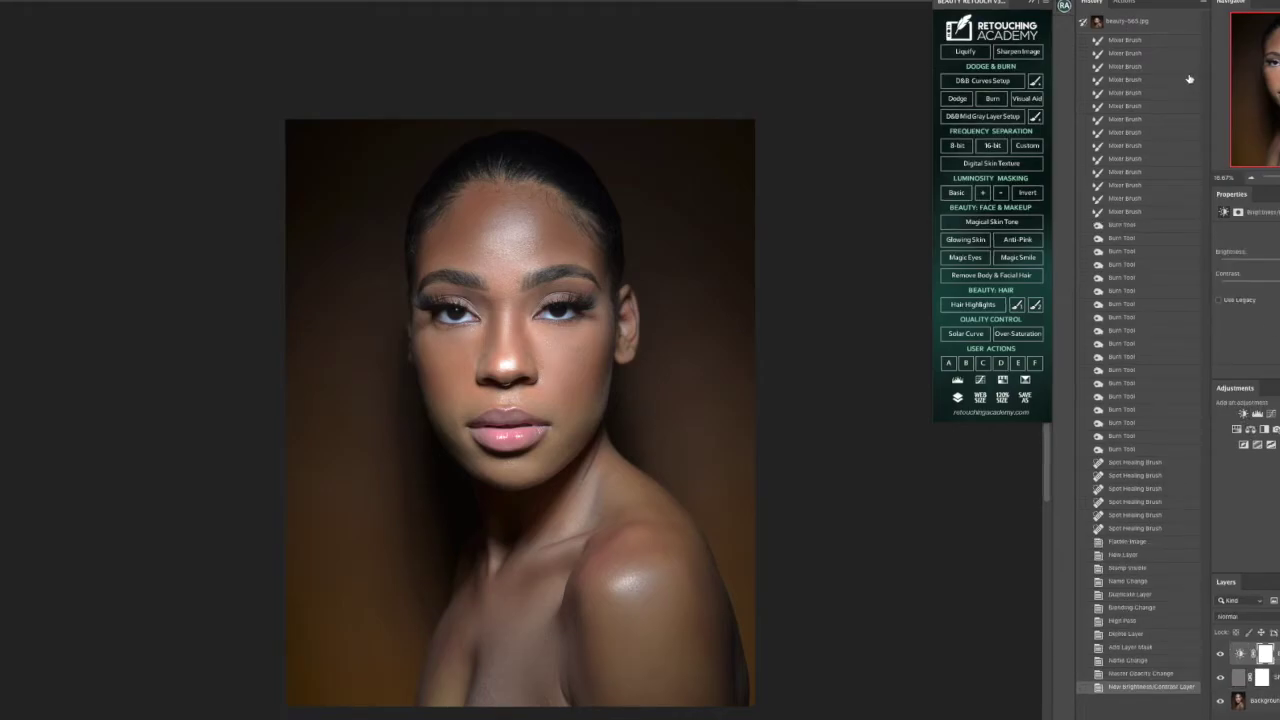
click(1242, 414)
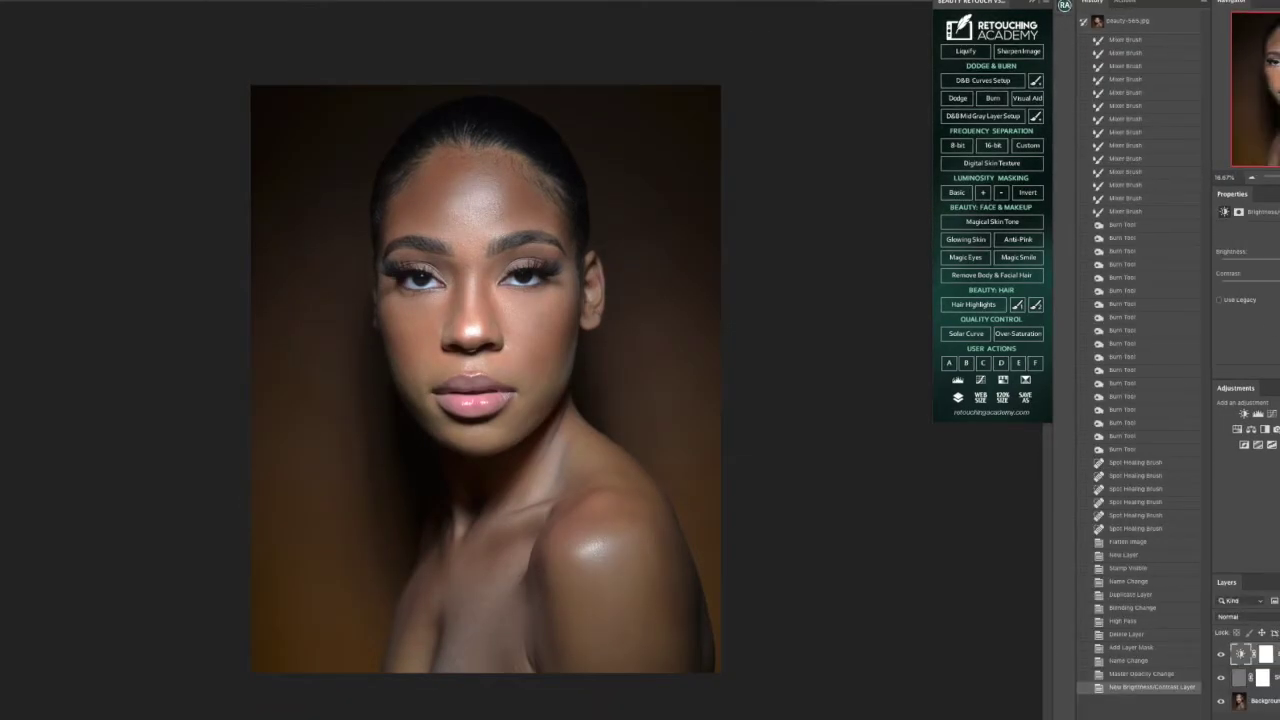
click(1243, 414)
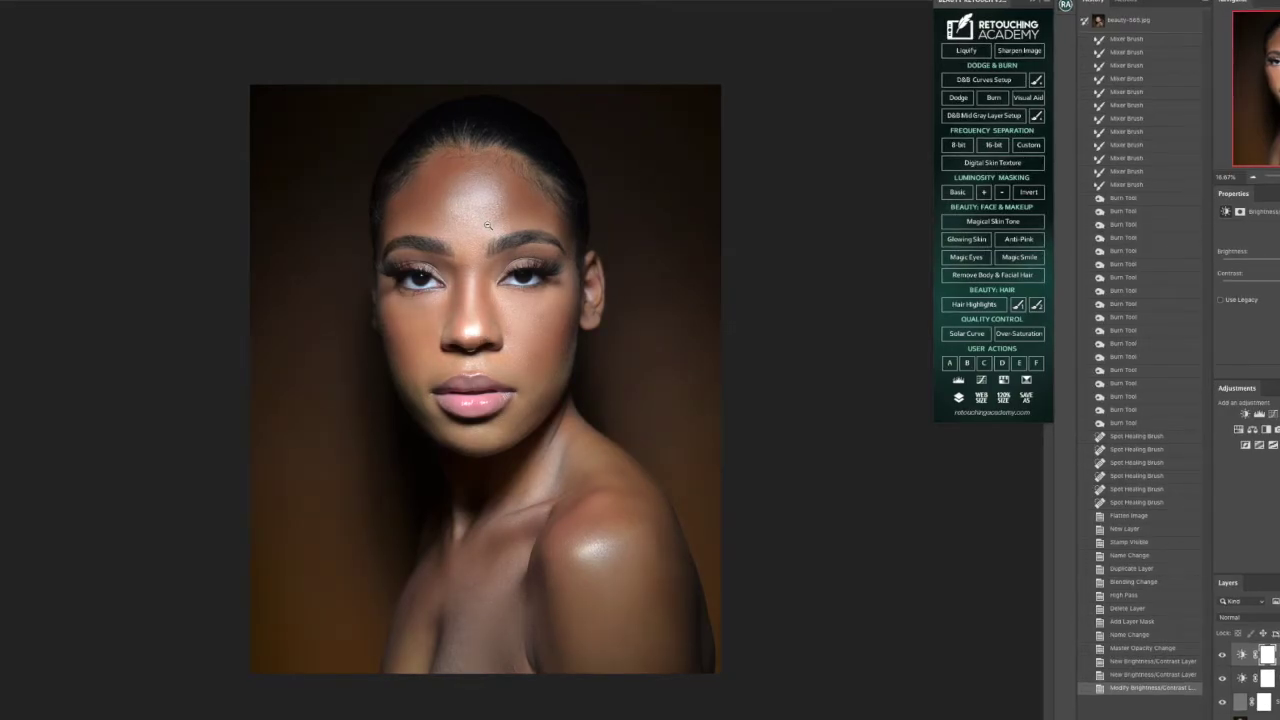
scroll(475, 210, down, 3)
scroll(332, 287, up, 4)
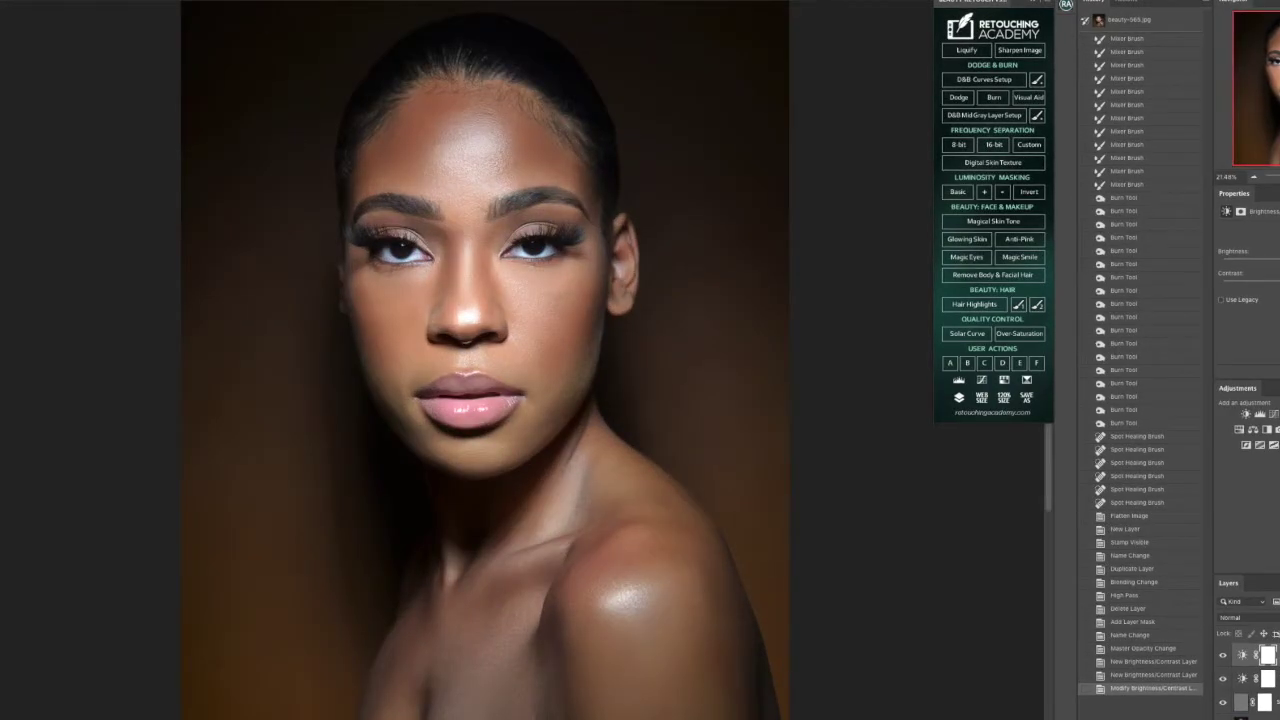
- Patch the lower-left background and the forehead hairline with the Patch tool, and flatten the image
mouse_move(223, 697)
mouse_down()
mouse_move(236, 665)
mouse_move(224, 688)
mouse_move(207, 600)
mouse_move(289, 612)
mouse_move(290, 555)
mouse_up()
key(ctrl+d)
key(ctrl+d)
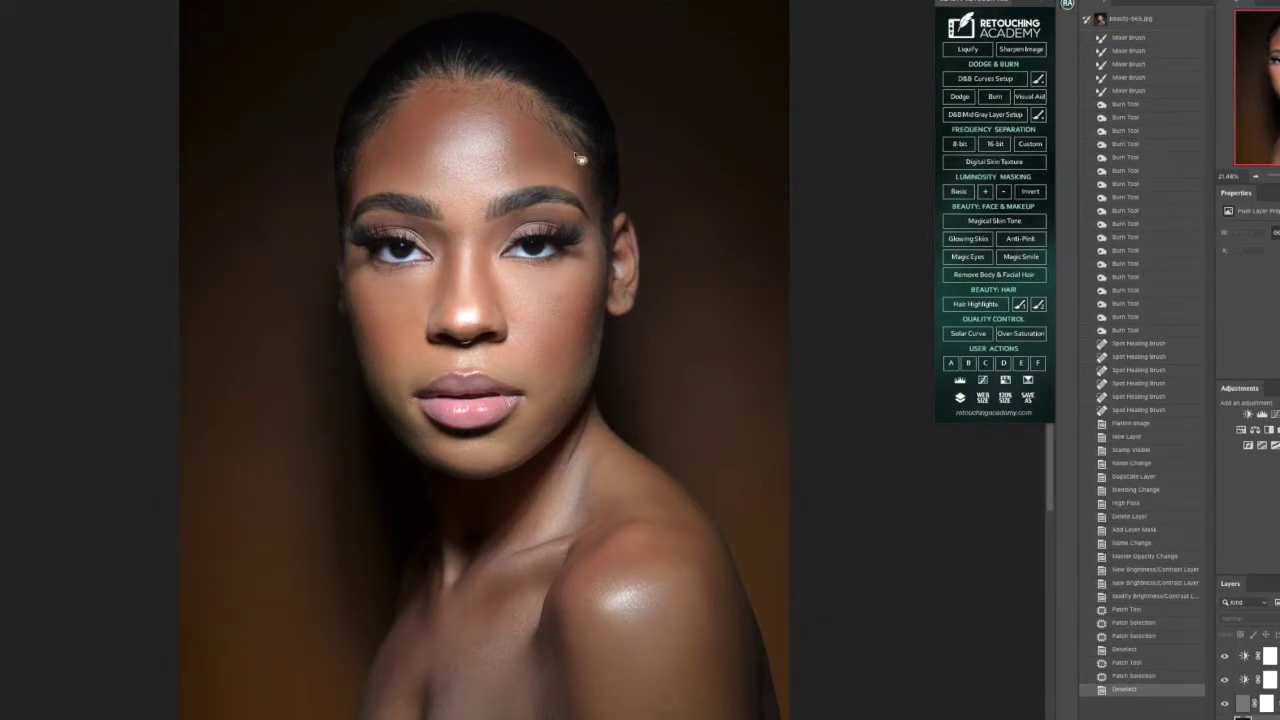
drag(466, 95, 452, 96)
drag(452, 94, 476, 97)
key(ctrl+d)
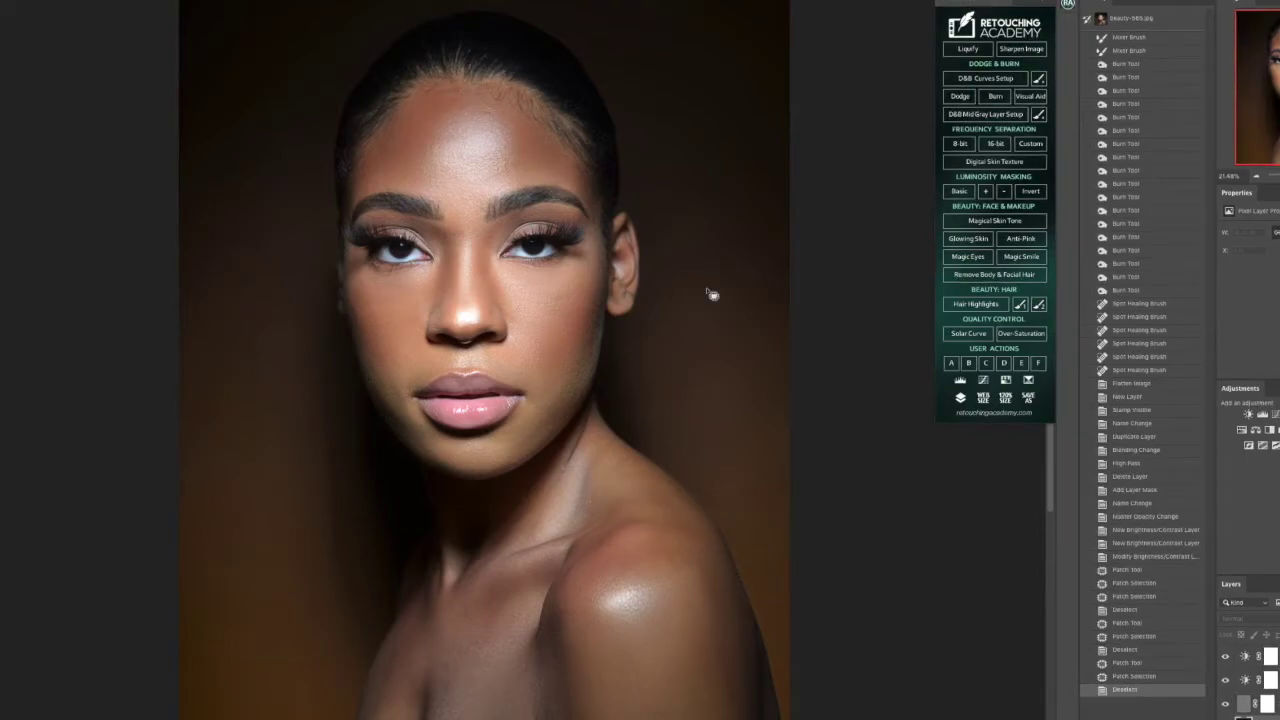
right_click(1268, 660)
click(1250, 677)
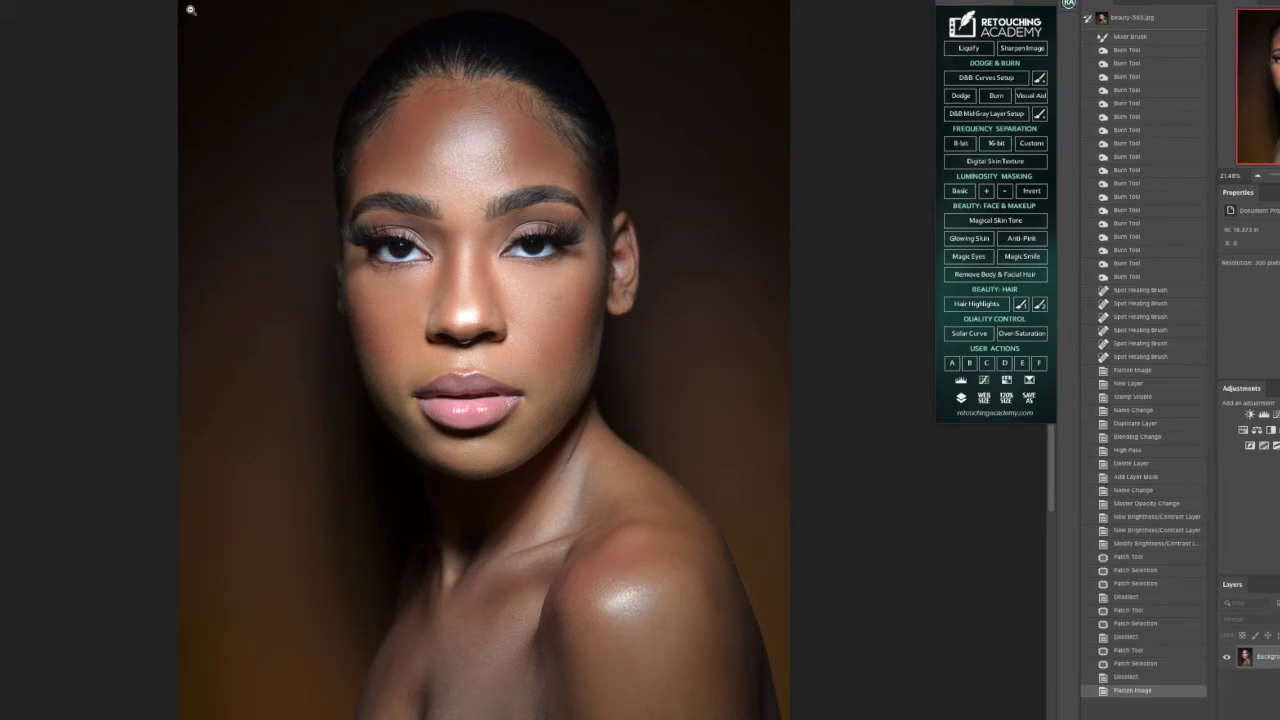
- Remove the stray hairs and marks between the eyebrows with the Spot Healing Brush
key(ctrl+minus)
key(ctrl+plus)
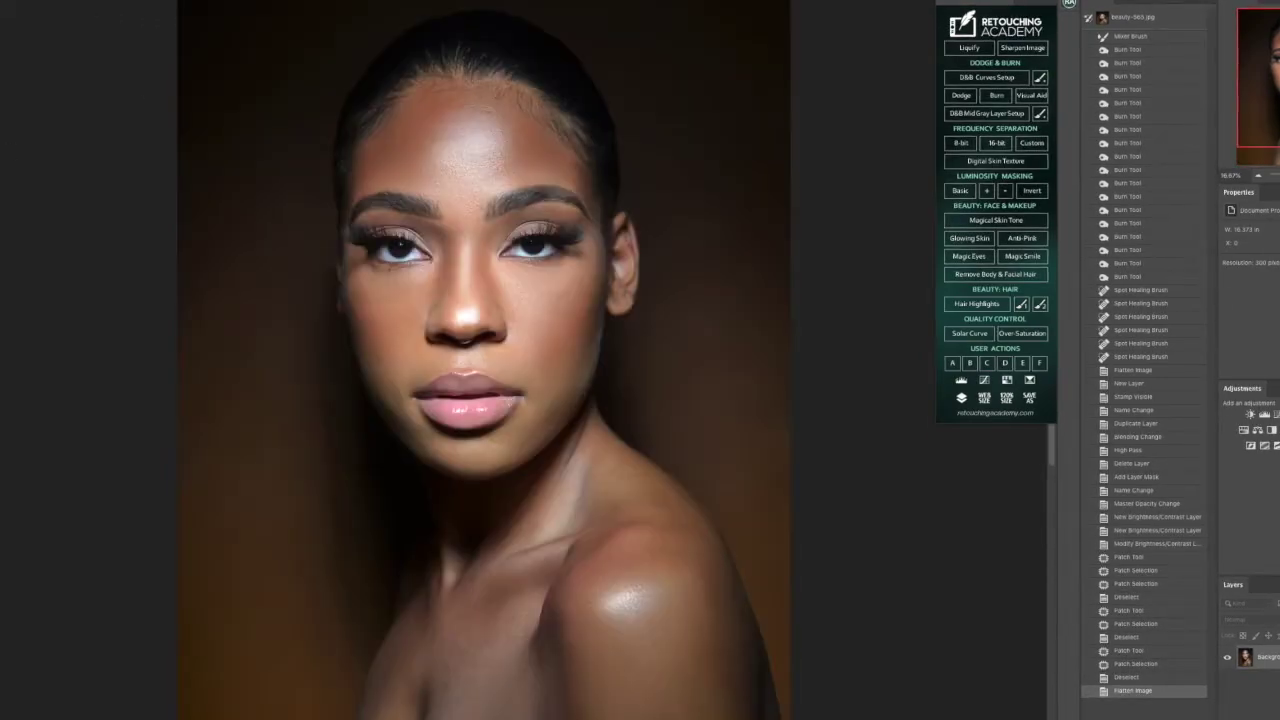
click(449, 211)
scroll(447, 208, up, 1)
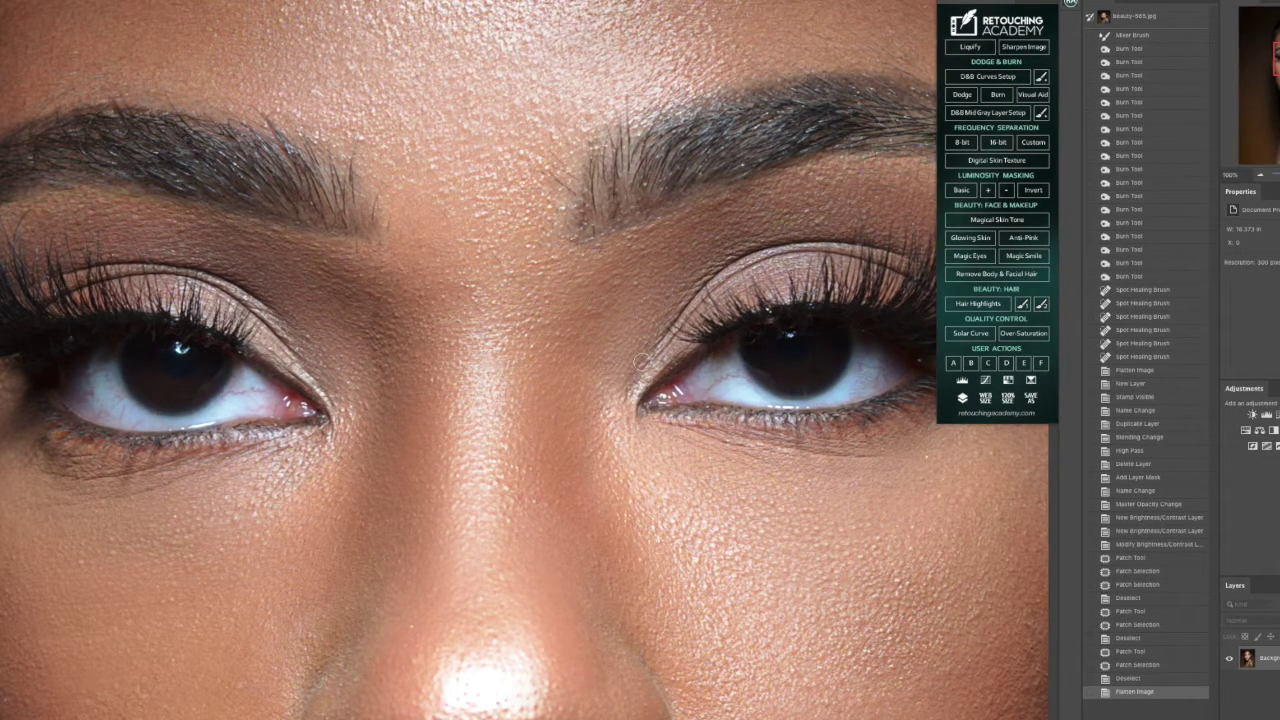
click(494, 252)
click(504, 262)
click(486, 256)
click(450, 266)
click(415, 275)
click(379, 283)
click(385, 280)
click(400, 270)
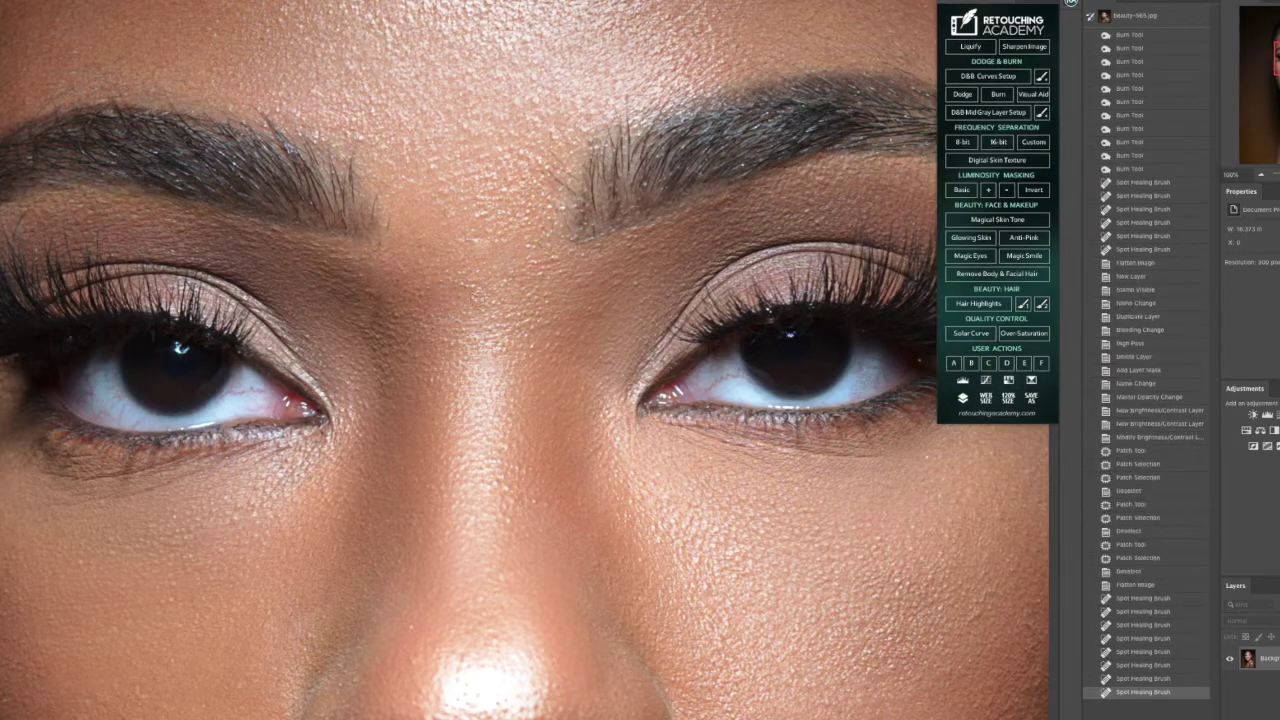
- Heal the stray hairs beneath the right eyebrow and a mark near the eye's outer corner
click(731, 225)
click(750, 226)
click(762, 223)
click(780, 219)
click(798, 214)
click(811, 212)
click(824, 221)
click(929, 459)
- Heal the red veins in the inner whites of both eyes with the Spot Healing Brush
click(225, 395)
click(231, 391)
click(244, 390)
click(257, 387)
click(708, 391)
click(718, 383)
click(726, 375)
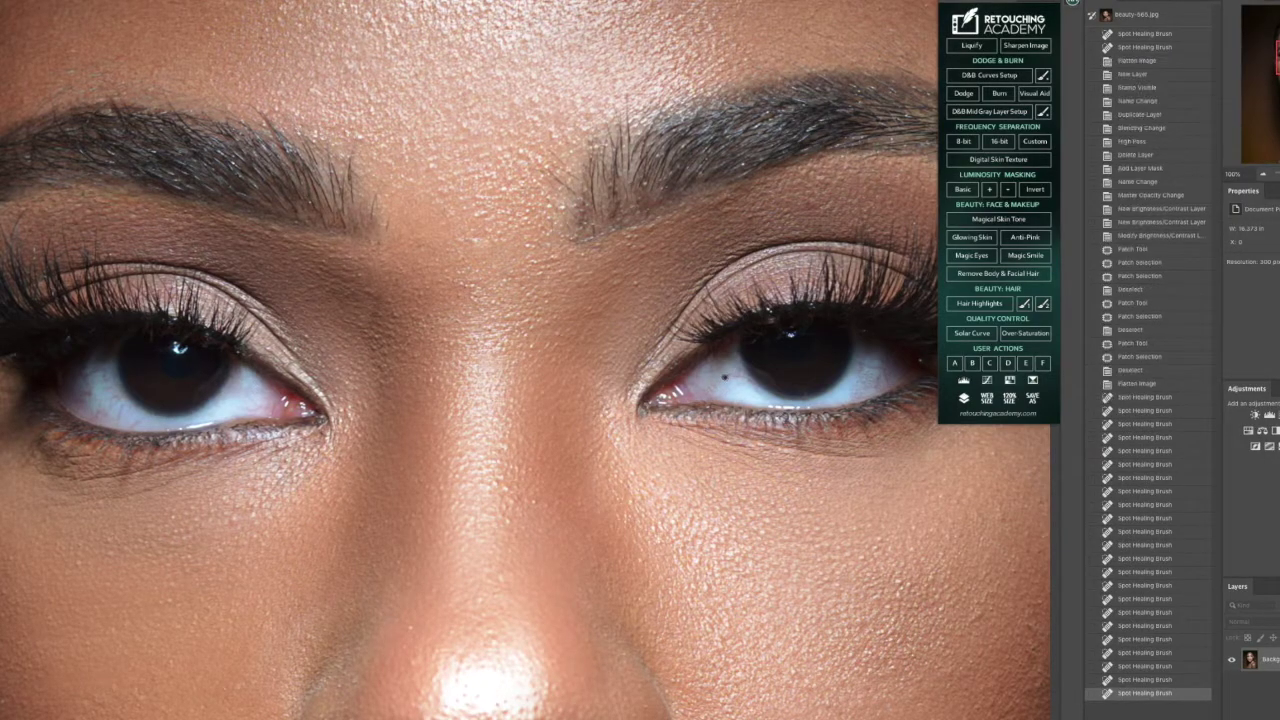
click(729, 374)
- Clean the marks along the upper edge of the right eye and the outer lashes of the left eye
click(916, 355)
click(860, 331)
click(840, 329)
click(776, 340)
click(765, 351)
click(750, 349)
click(732, 348)
click(714, 347)
click(12, 340)
click(44, 336)
click(72, 331)
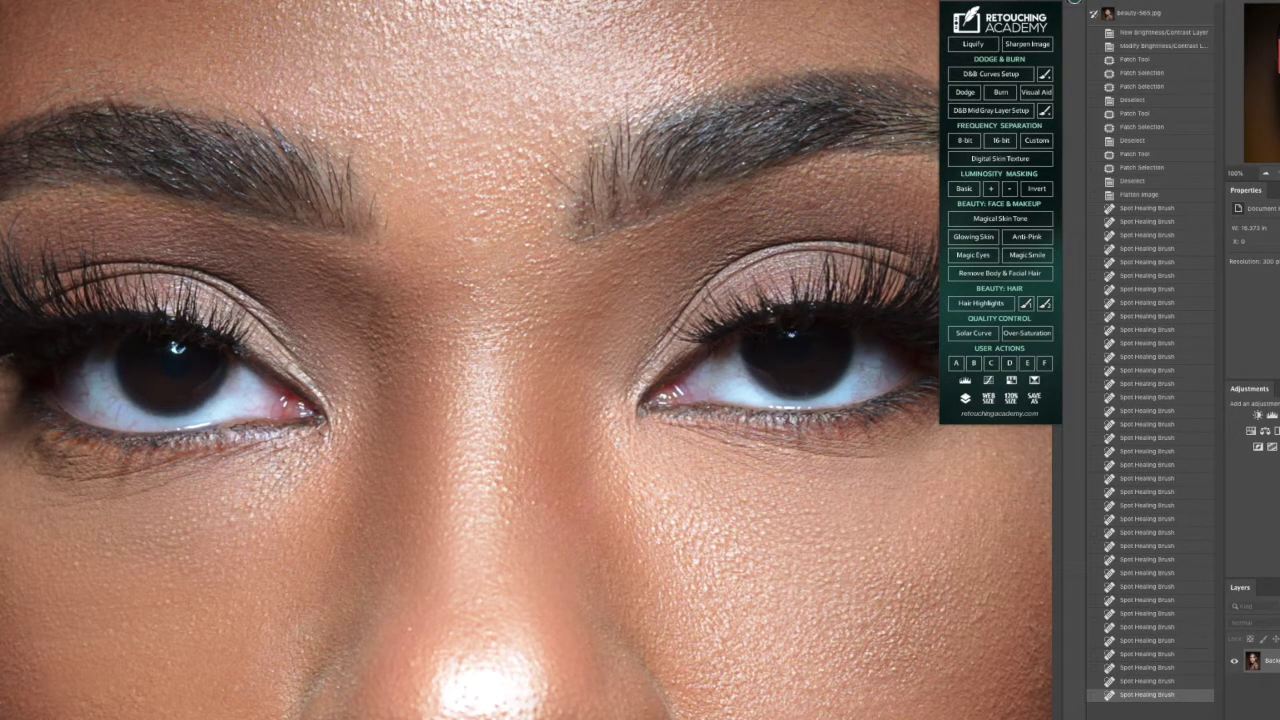
- Heal small spots beside the nose and remove the septum ring with the Spot Healing Brush
scroll(531, 380, down, 5)
click(335, 602)
click(347, 604)
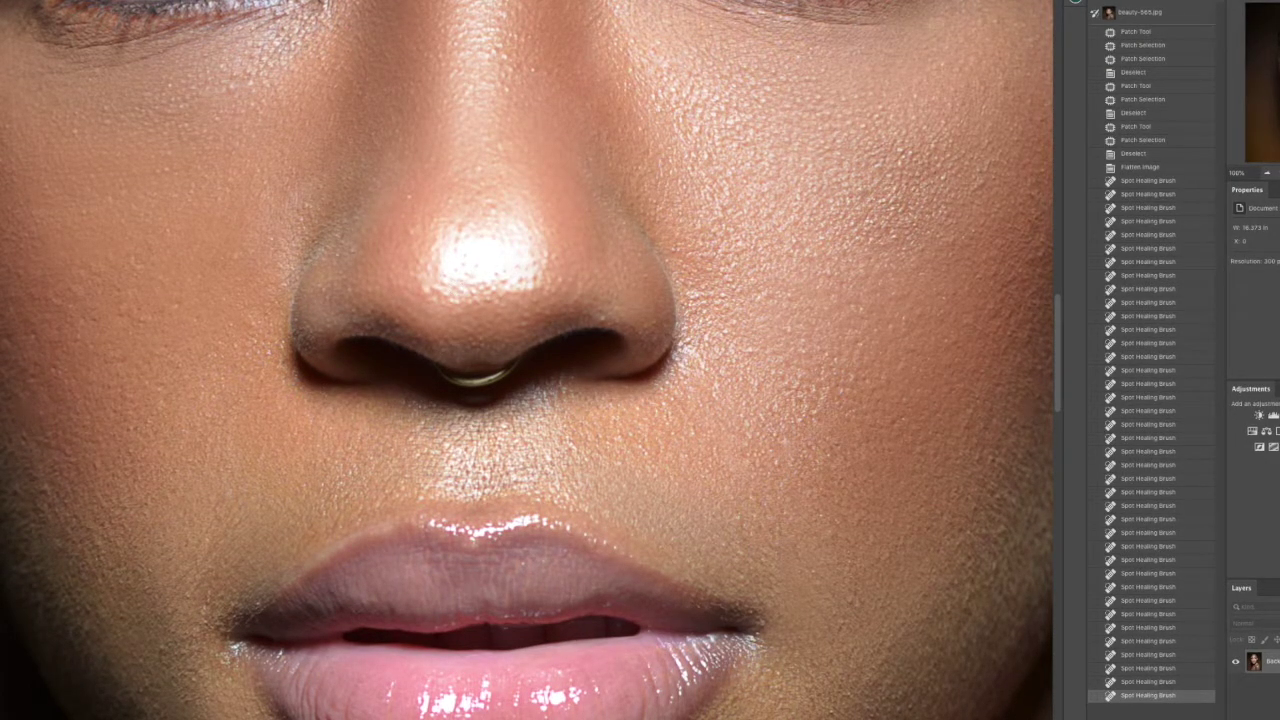
click(452, 378)
click(472, 380)
click(490, 377)
click(506, 372)
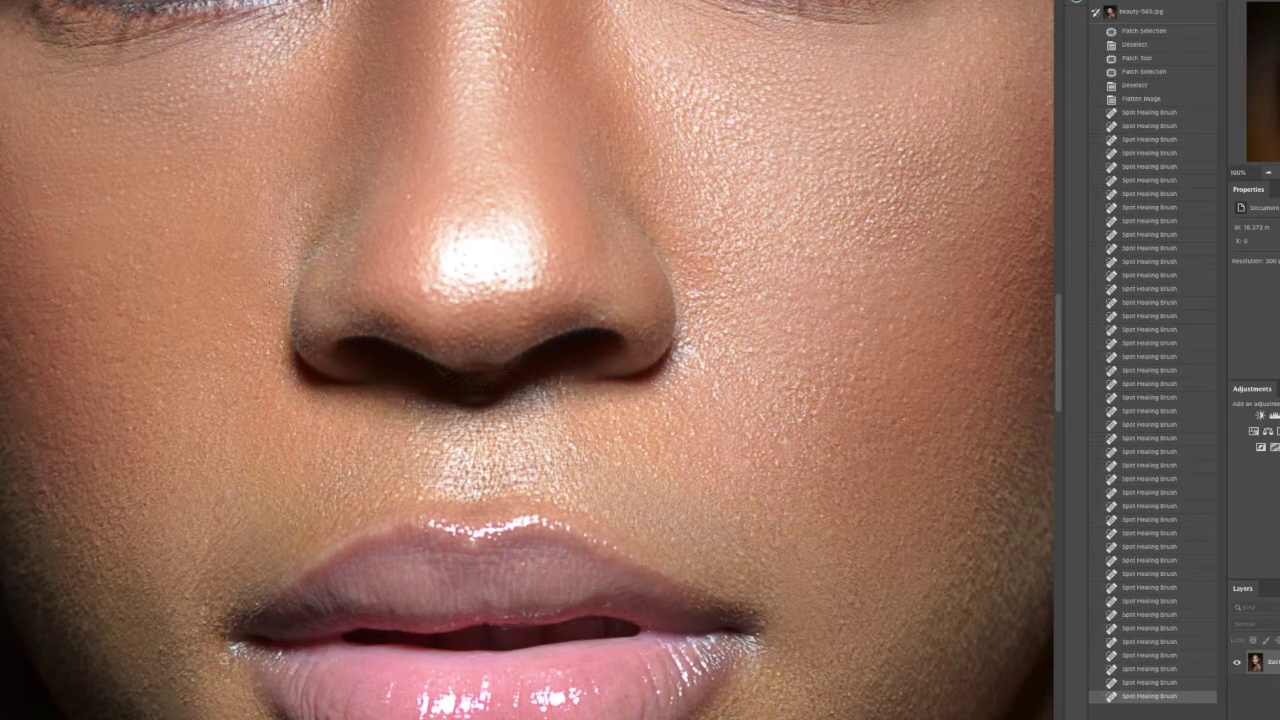
click(440, 371)
- Clone skin from the left nostril edge over the removed ring's left end with a smaller Clone Stamp
key(bracketleft)
key(bracketleft)
key(bracketleft)
key(bracketleft)
key(bracketleft)
key(bracketleft)
alt+click(420, 361)
drag(434, 376, 412, 362)
- Change the Clone Stamp's blending mode and rebuild the septum and lower nostril edges
click(70, 2)
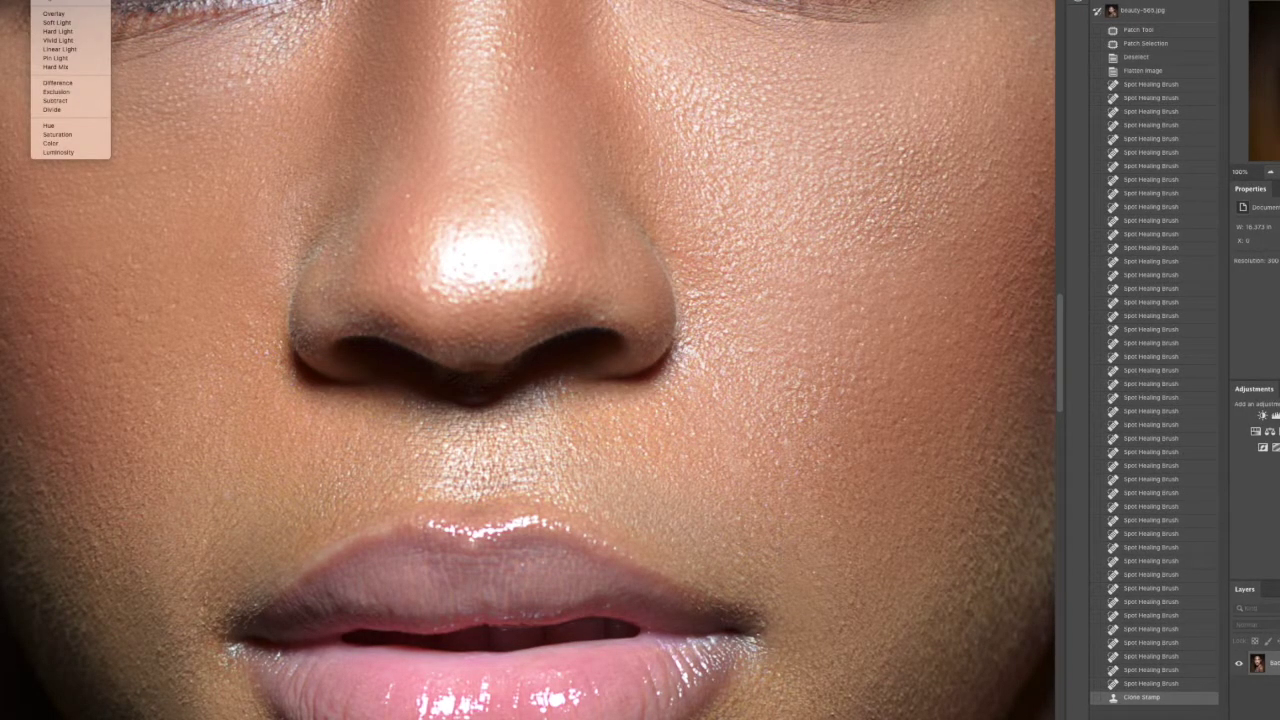
click(62, 20)
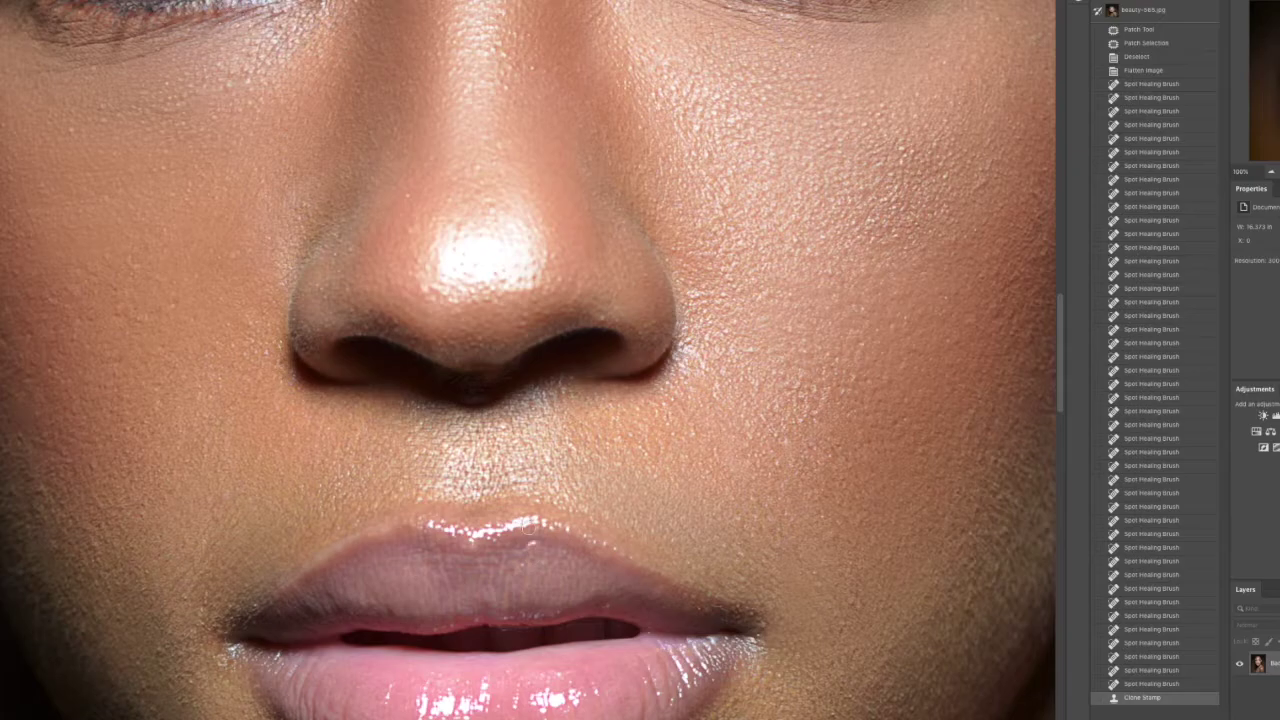
mouse_move(417, 369)
mouse_down()
mouse_move(465, 397)
mouse_move(436, 372)
mouse_up()
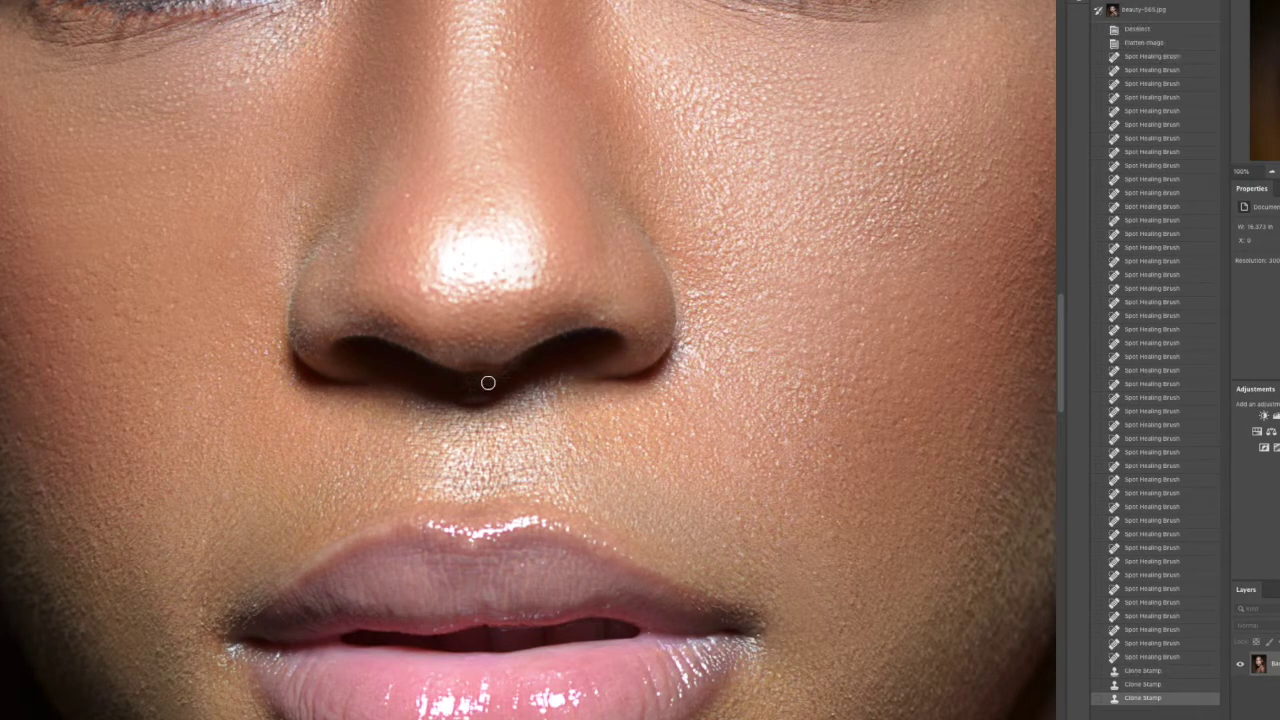
alt+click(541, 355)
mouse_move(525, 364)
mouse_down()
mouse_move(550, 358)
mouse_move(483, 385)
mouse_move(502, 380)
mouse_up()
click(507, 370)
click(470, 384)
click(477, 394)
click(423, 371)
click(520, 369)
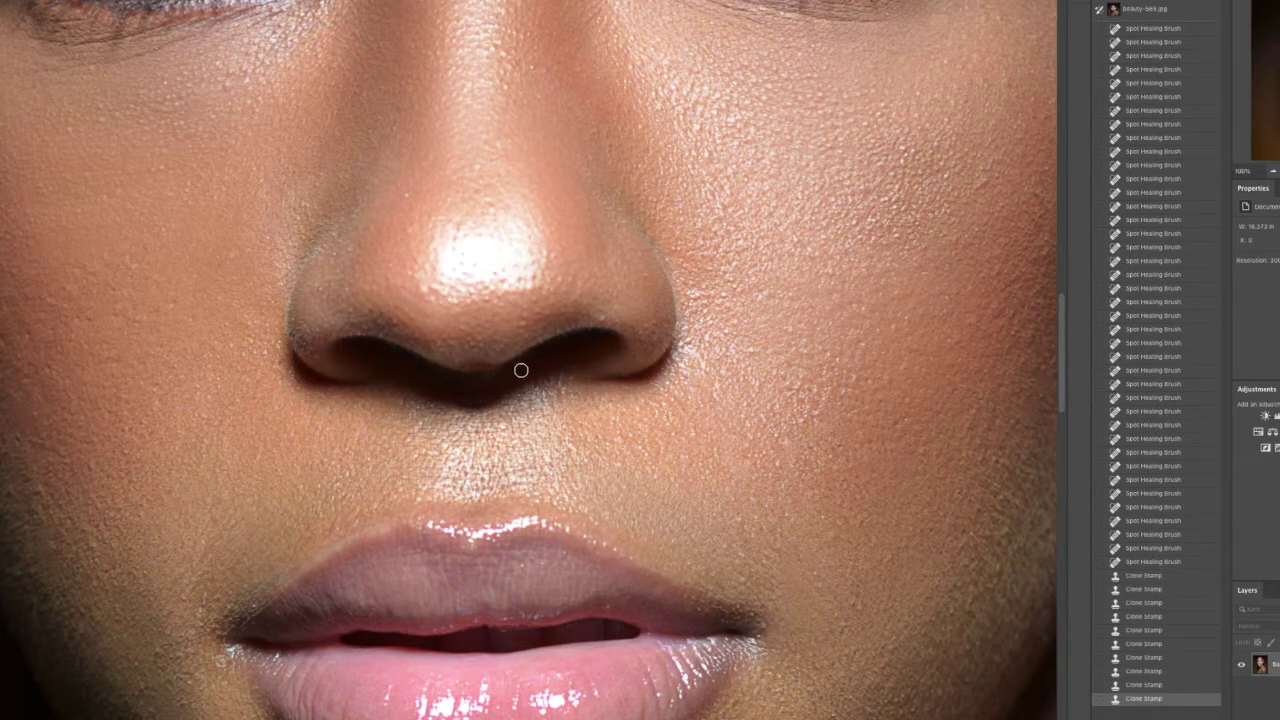
- Refine the septum shadow and right nostril edge with Clone Stamp dabs sampled around the nose base
alt+click(483, 389)
drag(485, 380, 474, 380)
alt+click(523, 366)
click(482, 386)
alt+click(436, 378)
click(489, 386)
click(489, 385)
click(480, 390)
click(560, 350)
click(569, 362)
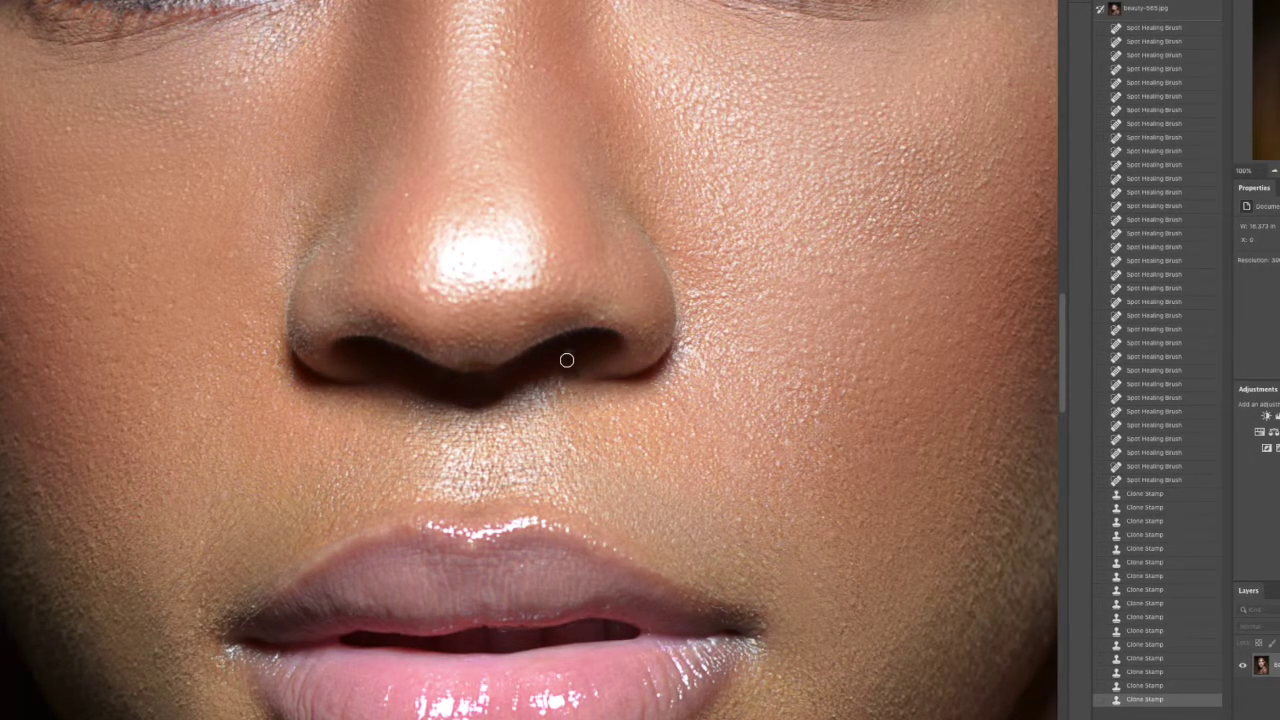
click(491, 377)
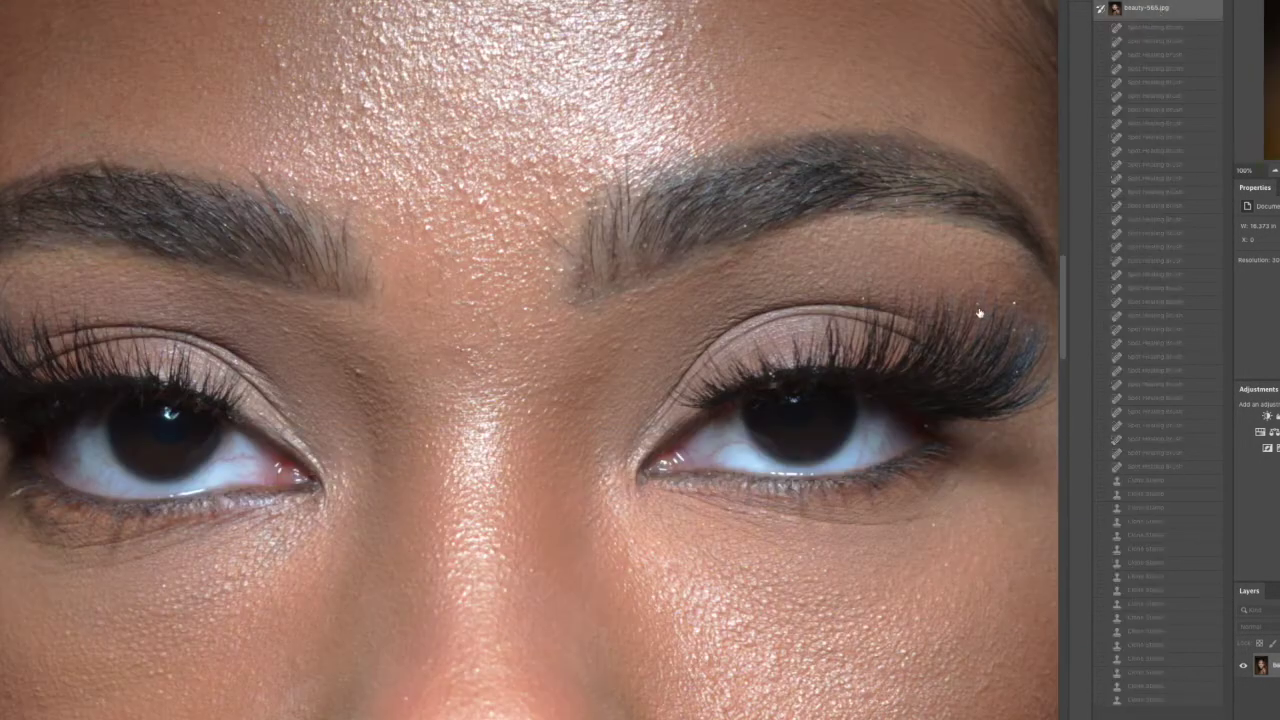
- Heal the small specks on the lower lip's center and the blemishes on the chin's left side with the Spot Healing Brush
mouse_move(1063, 305)
mouse_down()
mouse_move(1055, 333)
mouse_move(1058, 322)
mouse_up()
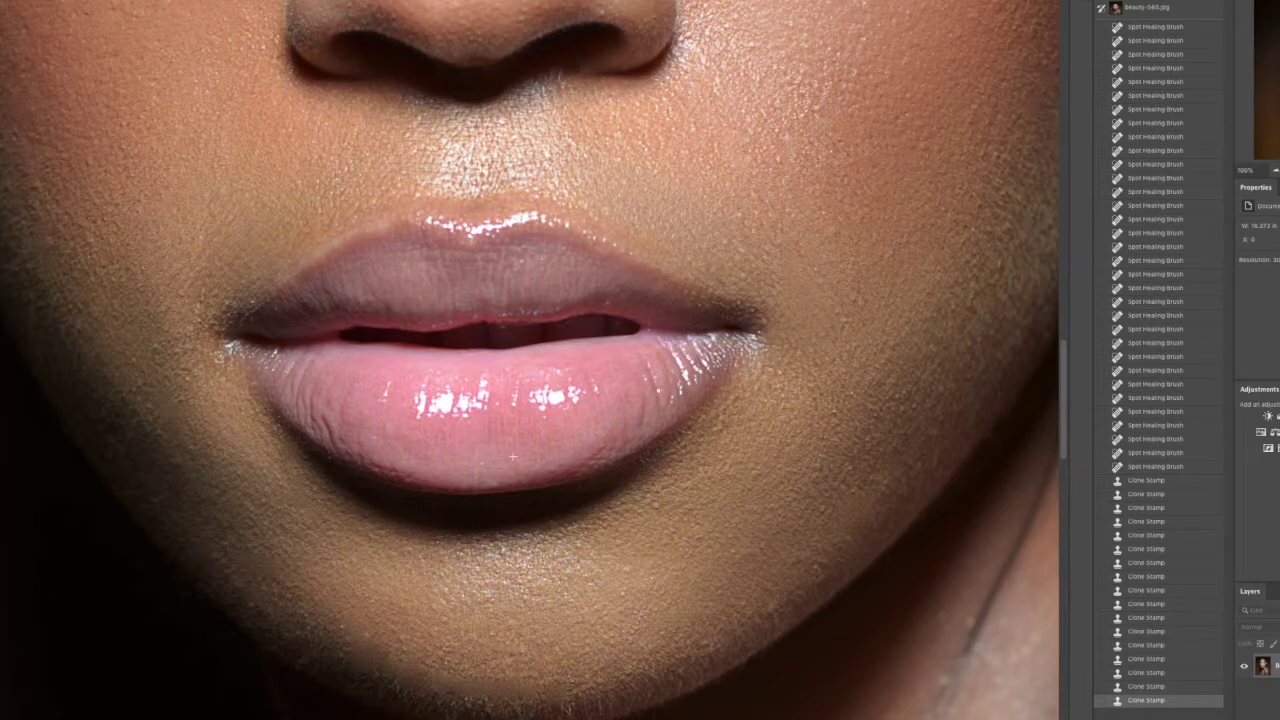
click(512, 457)
click(488, 457)
click(337, 608)
click(342, 629)
click(319, 555)
- Heal the uneven skin and small spots around the left corner of the mouth with Spot Healing Brush dabs
click(183, 317)
click(197, 301)
click(199, 285)
click(201, 324)
click(211, 317)
click(224, 304)
click(221, 339)
click(221, 330)
- Heal the spots above the right mouth corner, below the lower lip and on the lower chin
click(742, 309)
click(753, 313)
click(761, 318)
click(762, 322)
click(583, 491)
click(595, 518)
click(598, 516)
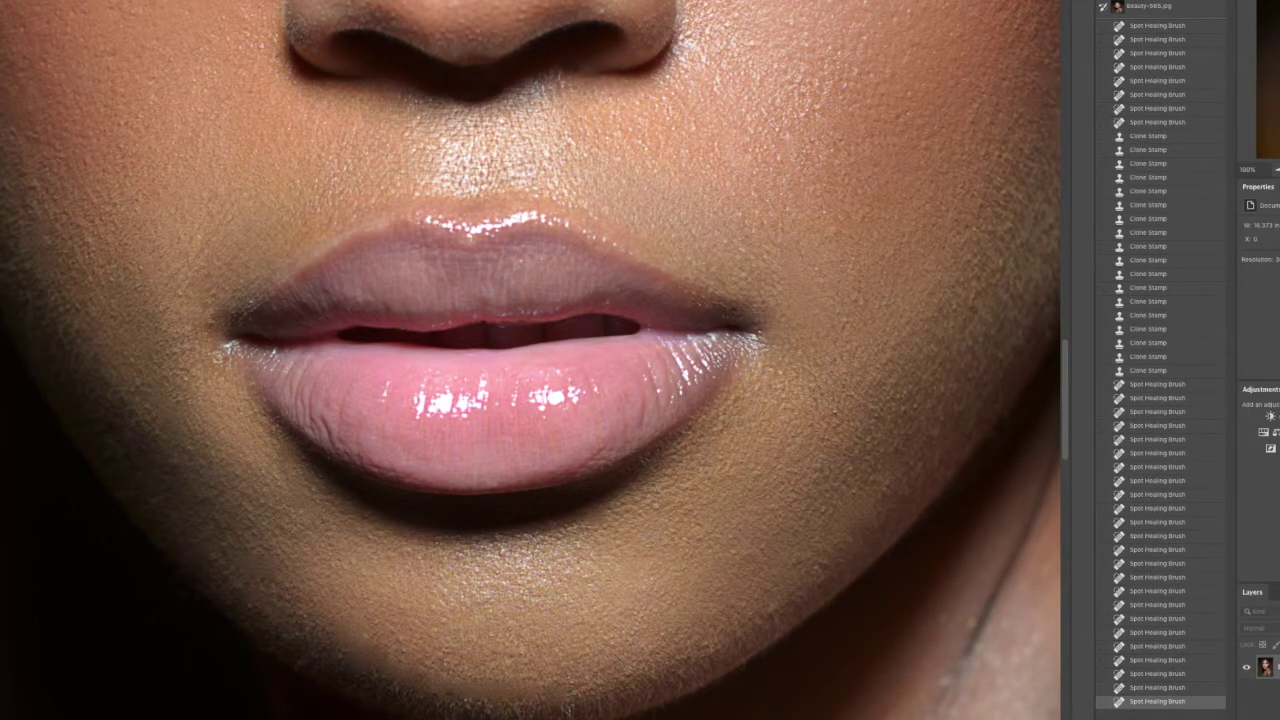
click(403, 652)
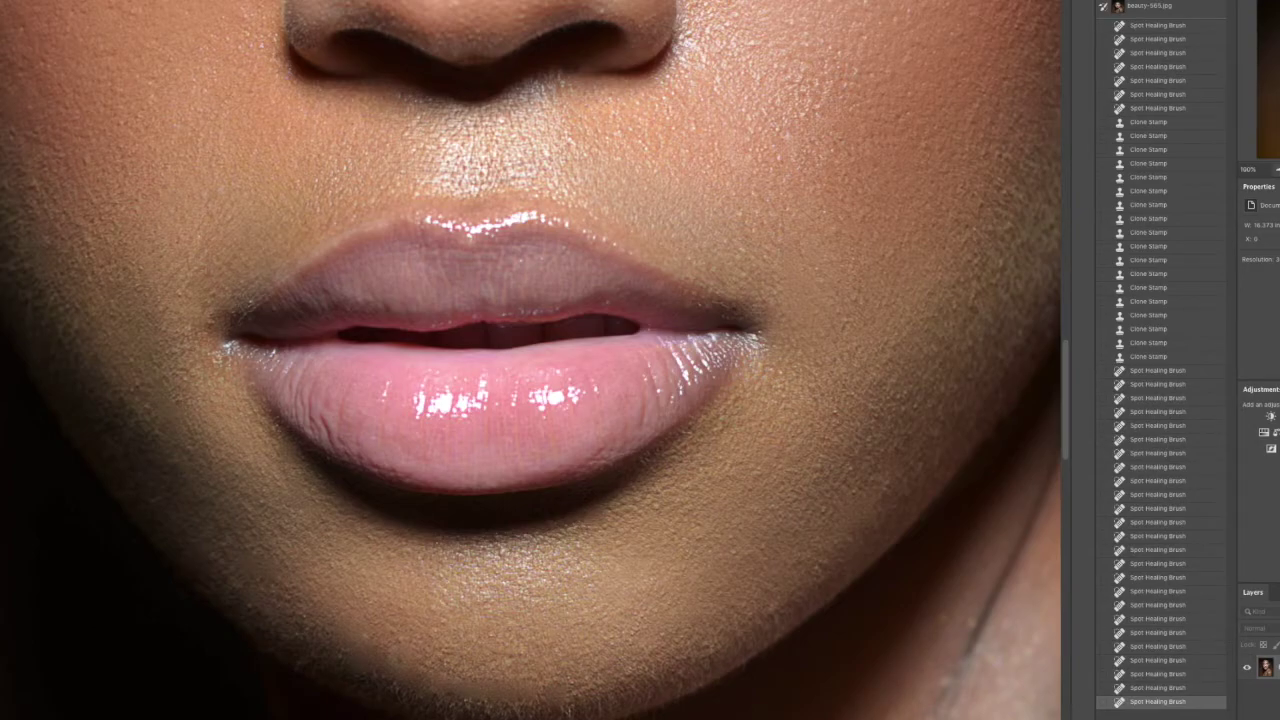
- Crop the portrait to about 14.1 in wide, trimming the sides and bottom around the face and shoulder, and compare it with the uncropped state
key(ctrl+0)
scroll(443, 101, up, 3)
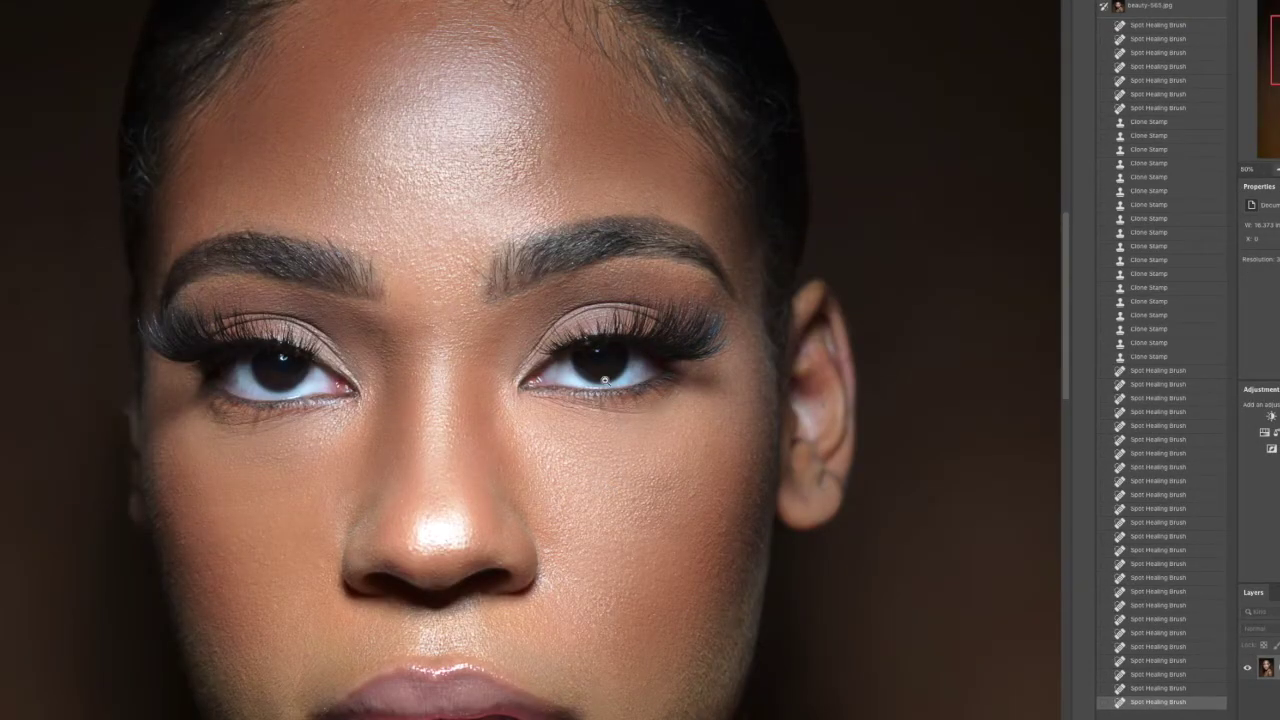
key(ctrl+0)
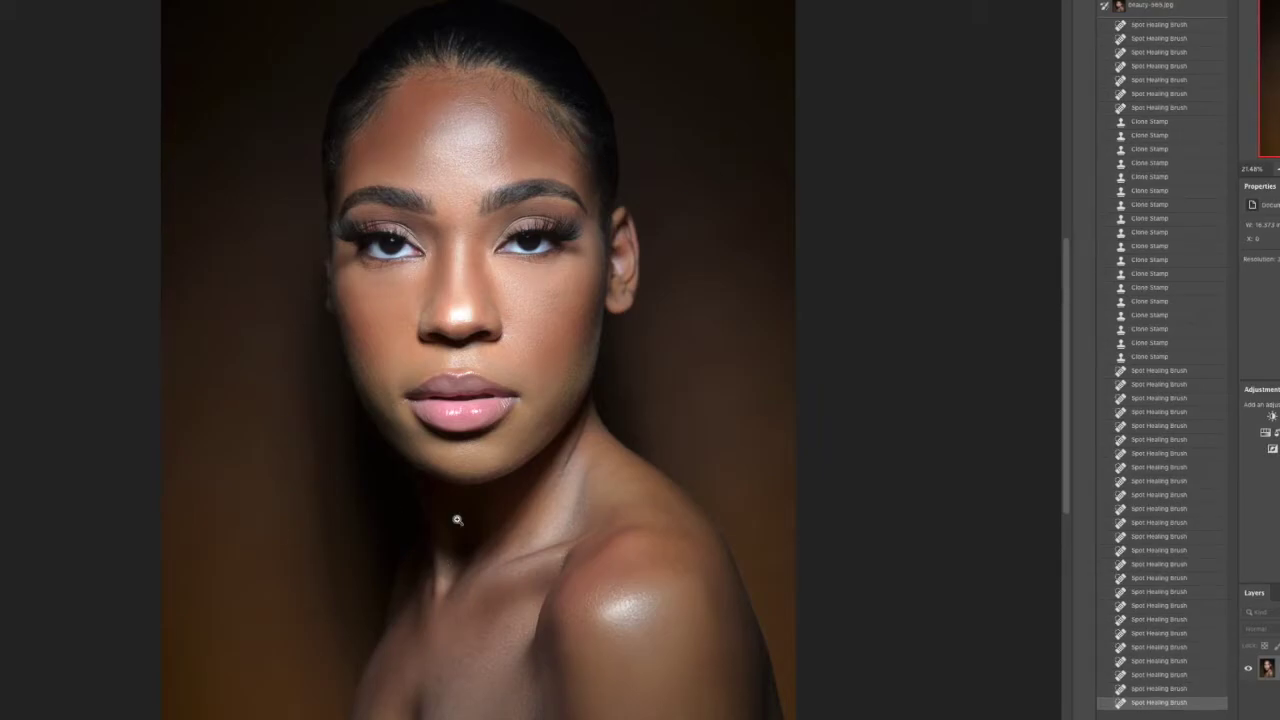
scroll(450, 265, down, 2)
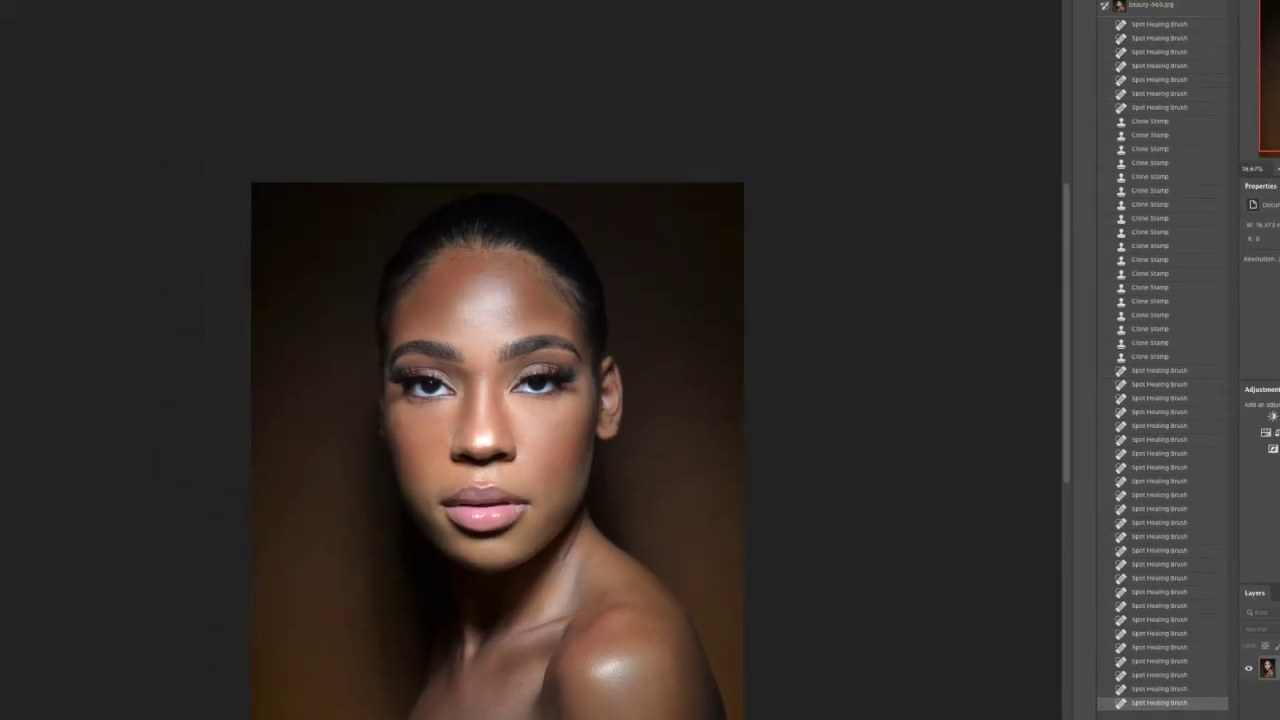
key(ctrl+0)
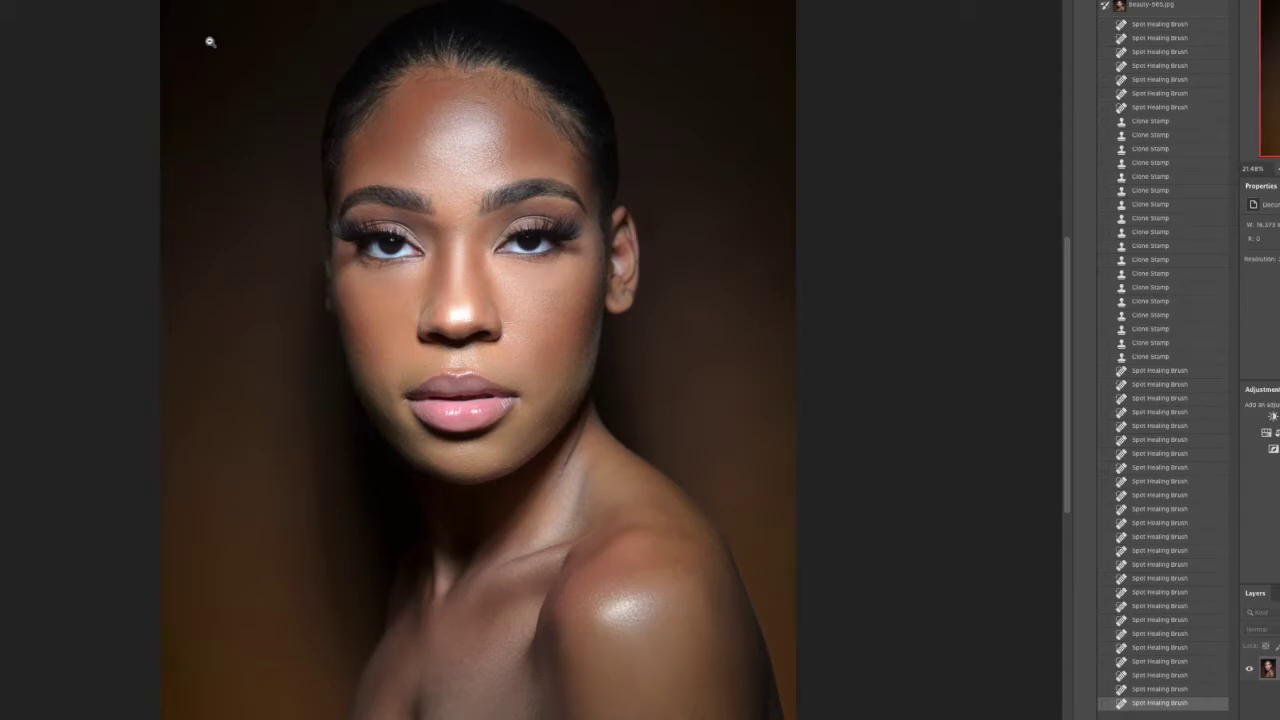
scroll(329, 377, down, 1)
key(c)
drag(697, 691, 660, 652)
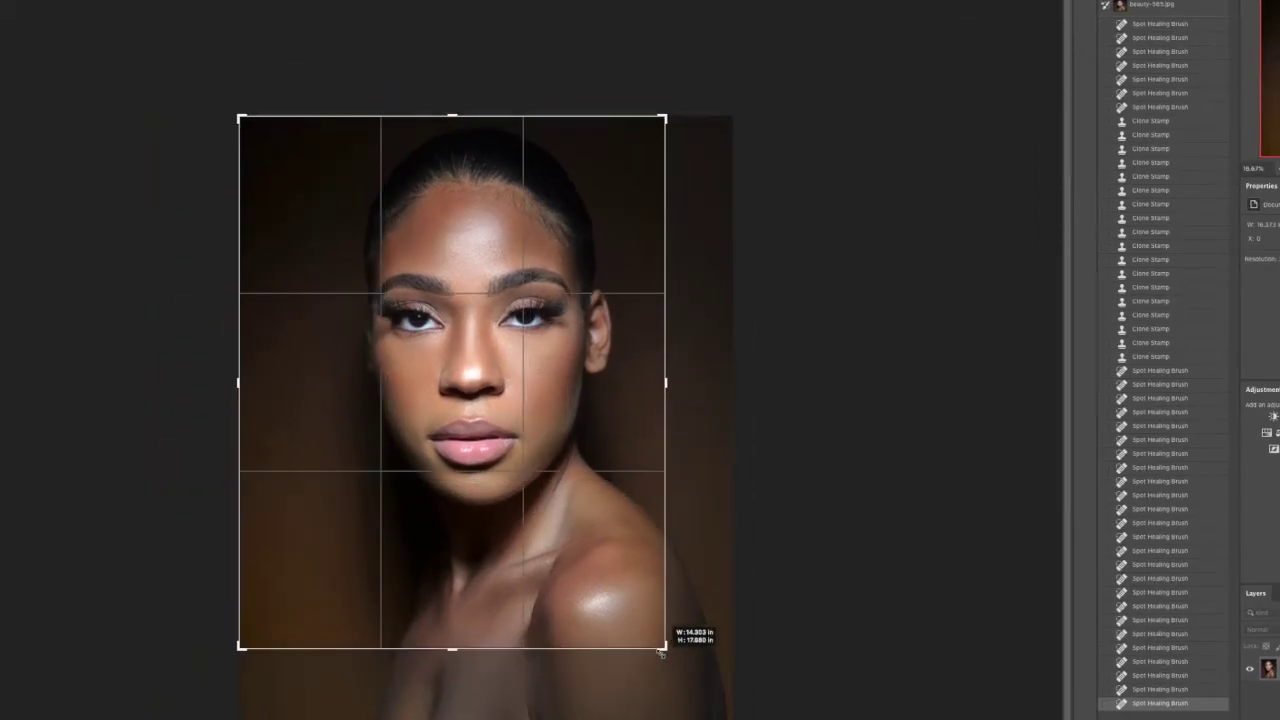
drag(530, 424, 503, 430)
key(Return)
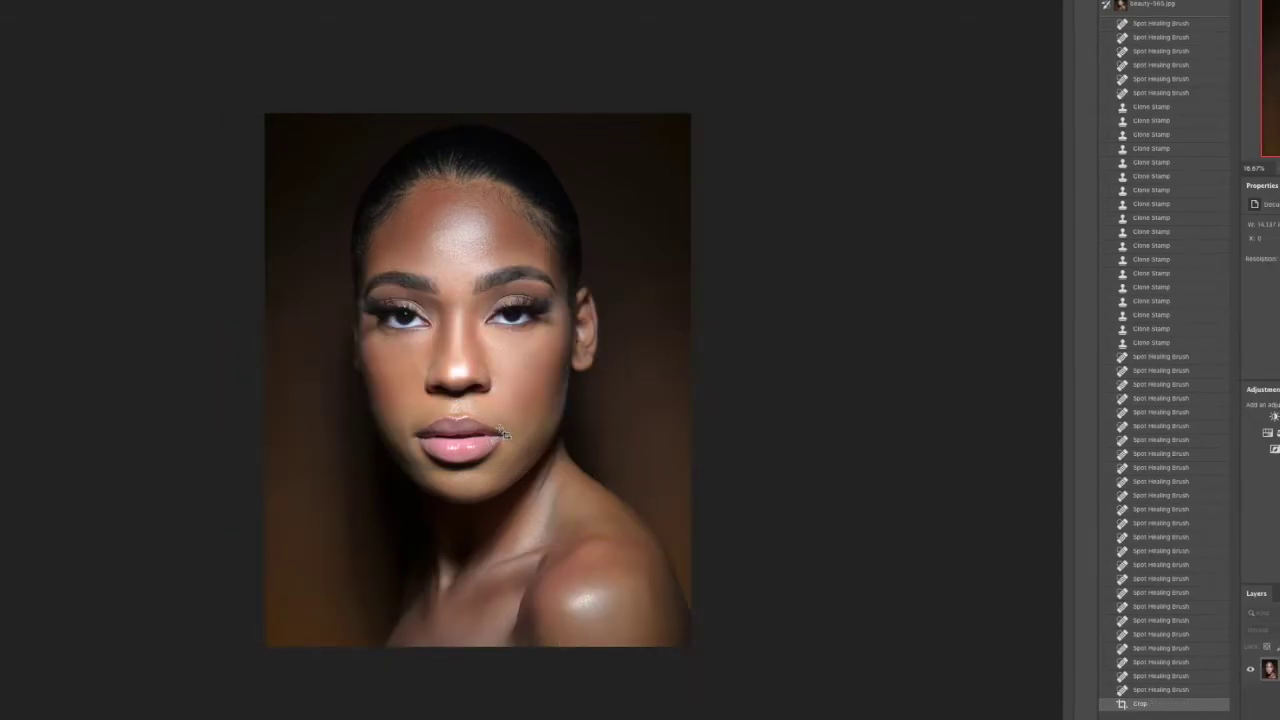
click(1150, 691)
click(1145, 705)
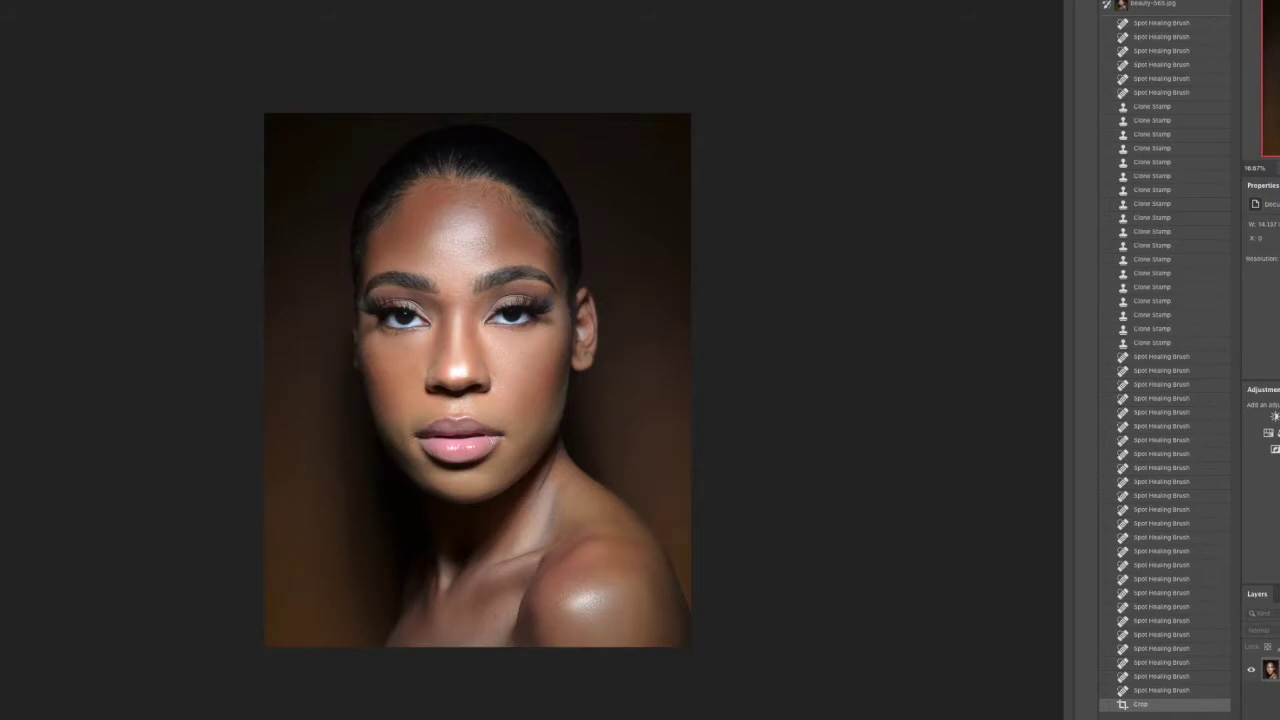
- Run the Retouching Academy Magical Skin Tone action on the cropped portrait
key(ctrl+plus)
alt+click(440, 284)
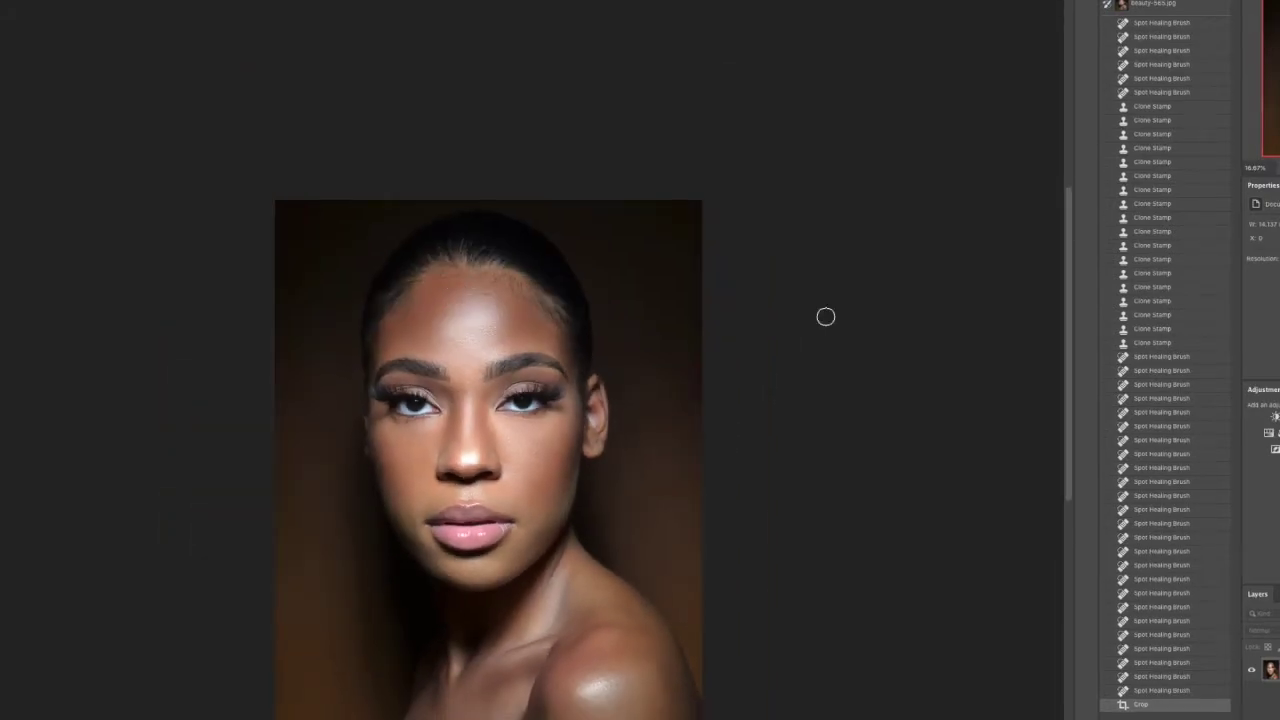
click(1028, 214)
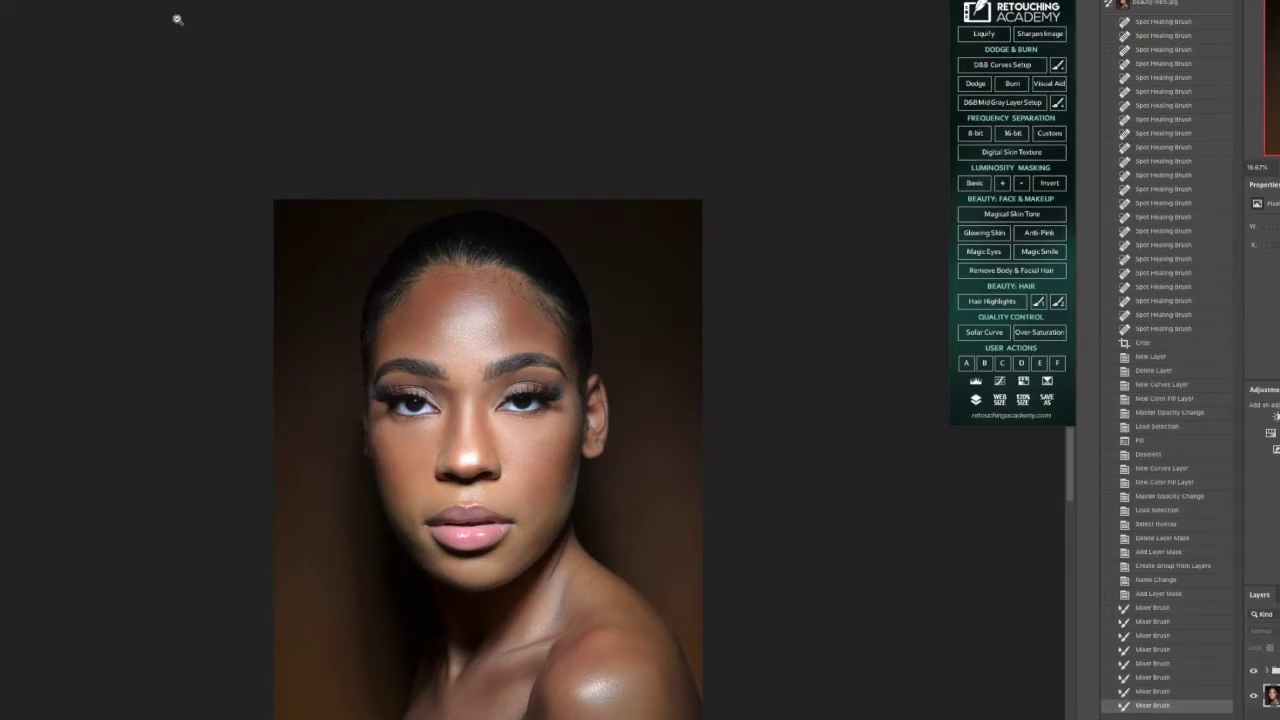
- Brighten the left iris with the Dodge Tool, keeping the first dab and reverting the second one
key(ctrl+0)
key(ctrl+minus)
key(ctrl+minus)
key(ctrl+minus)
key(ctrl+minus)
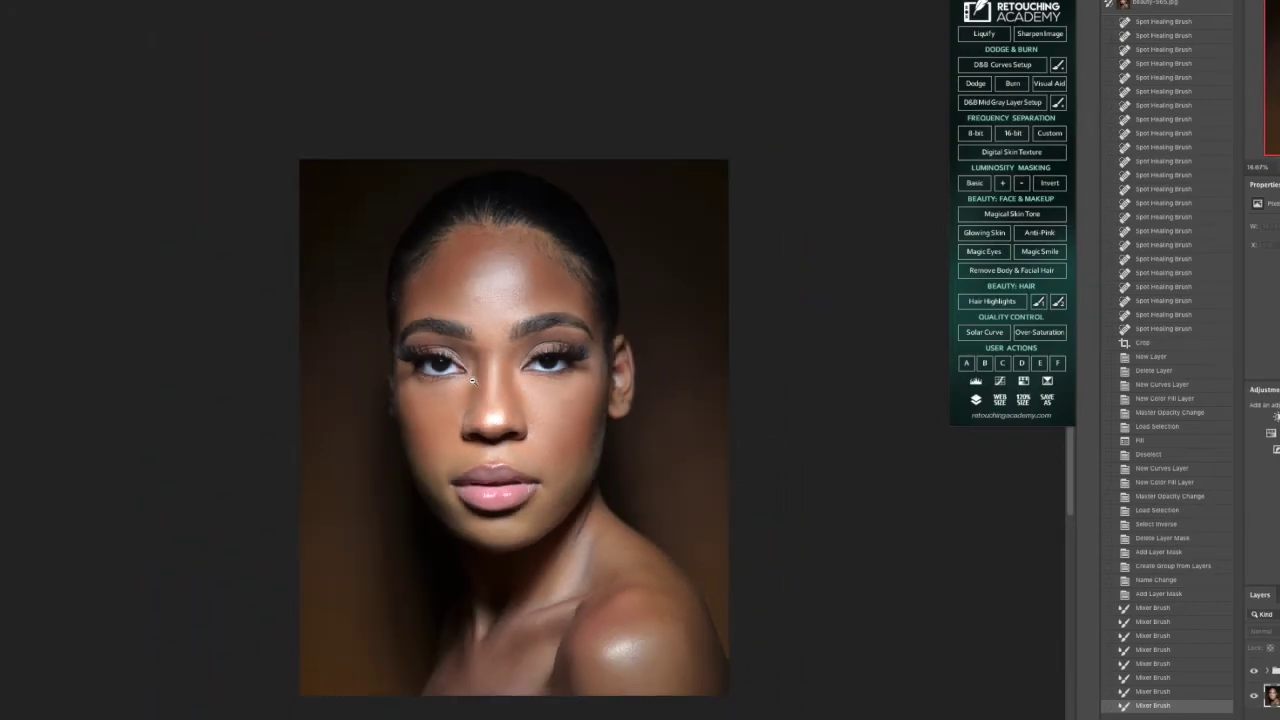
key(ctrl+plus)
key(ctrl+plus)
key(ctrl+plus)
key(ctrl+plus)
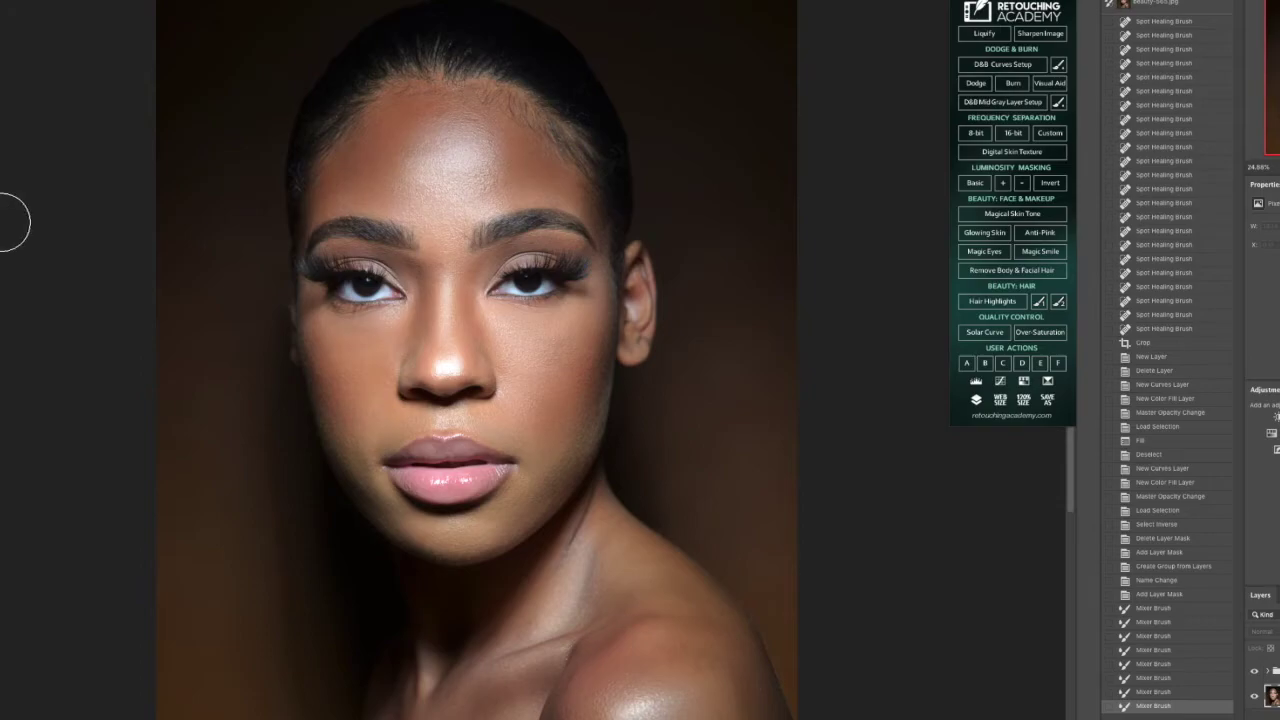
click(364, 288)
click(345, 285)
click(1178, 694)
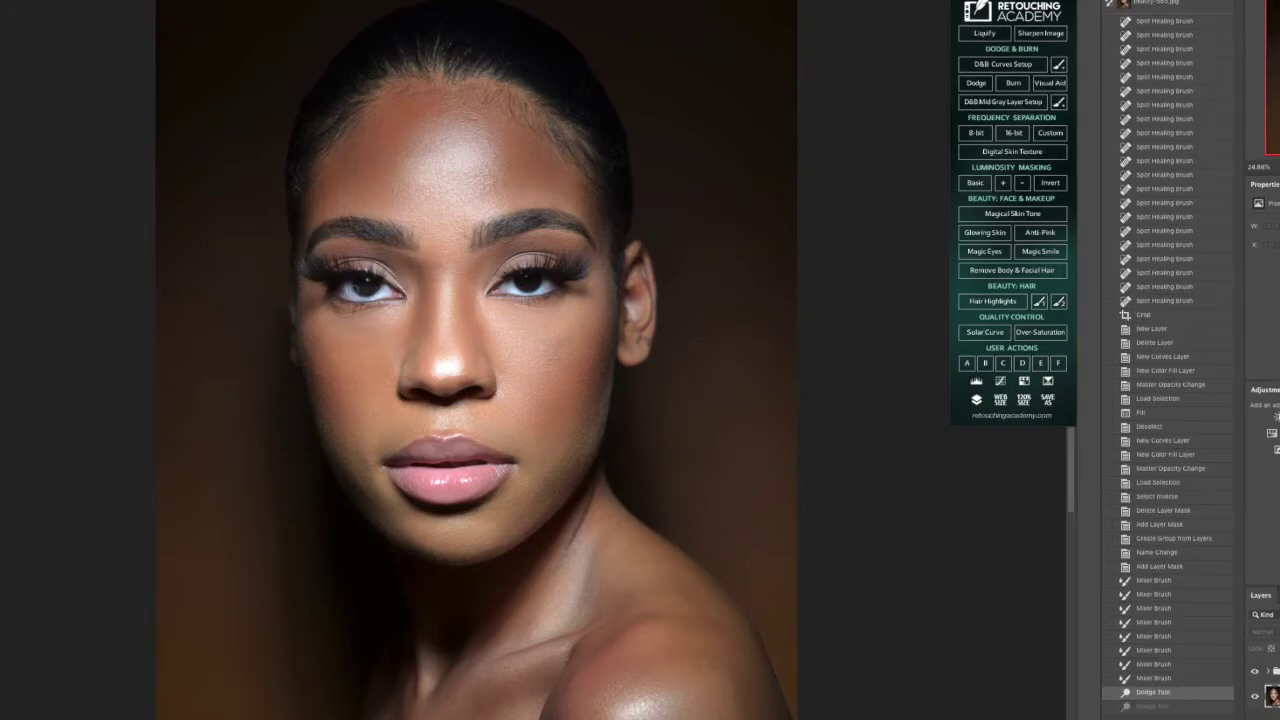
- Try further Dodge Tool dabs on both irises, and step back to the first dodge state
click(365, 290)
click(525, 288)
click(527, 282)
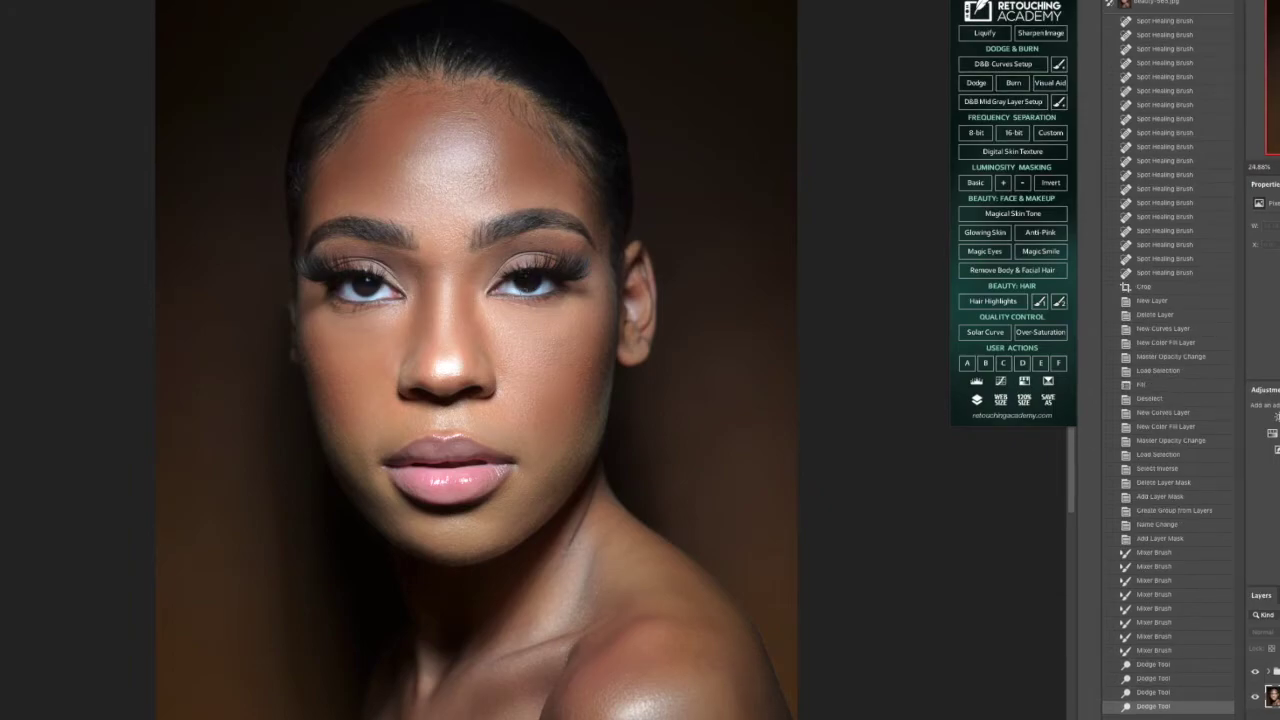
click(528, 287)
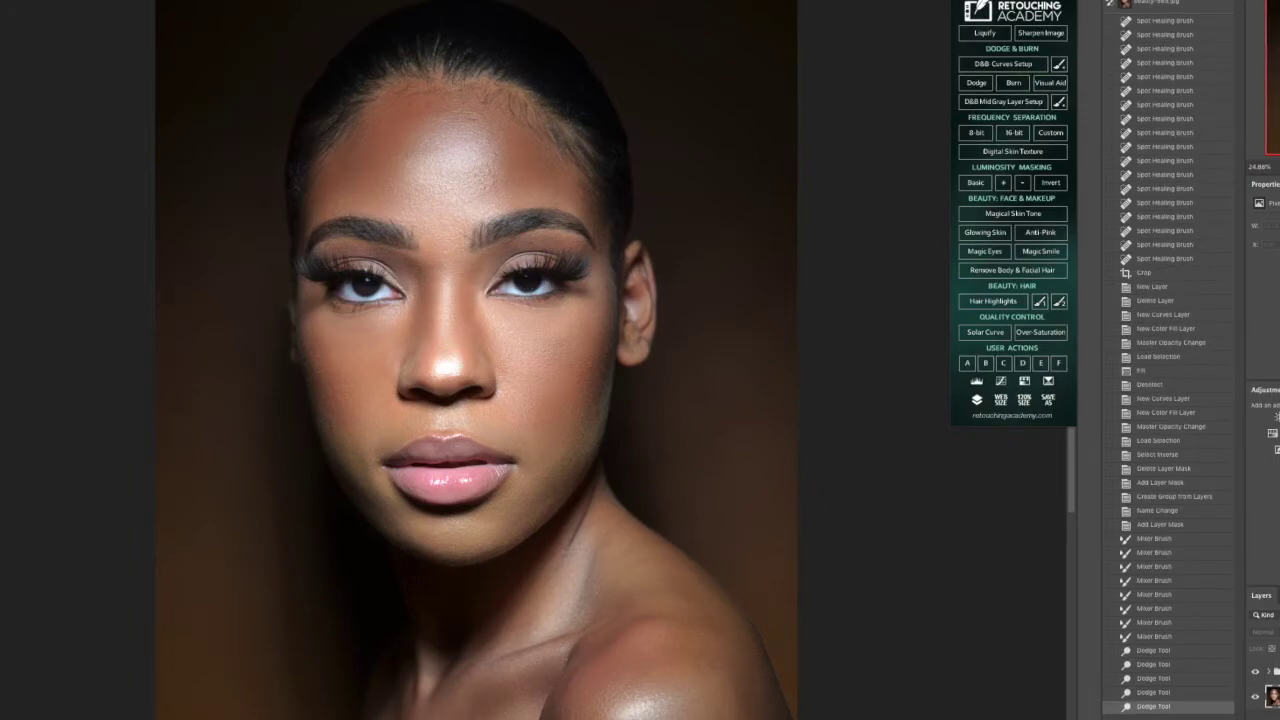
click(546, 284)
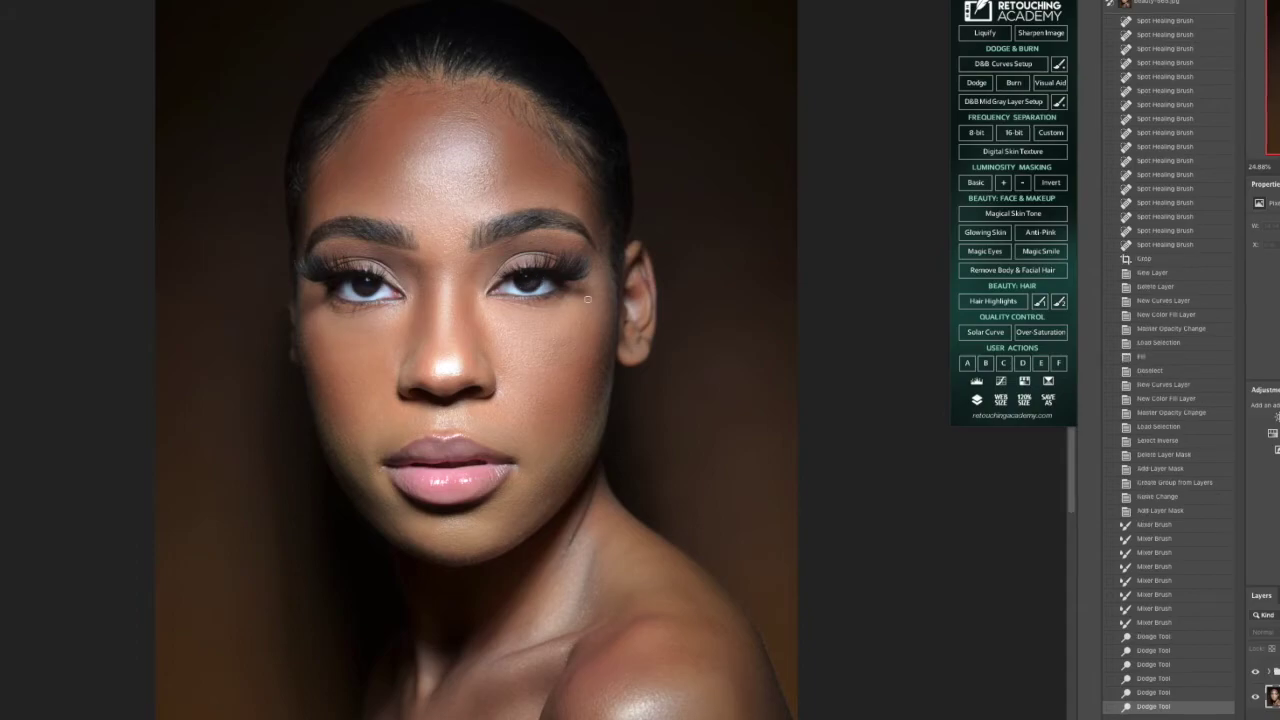
click(1153, 692)
click(1149, 640)
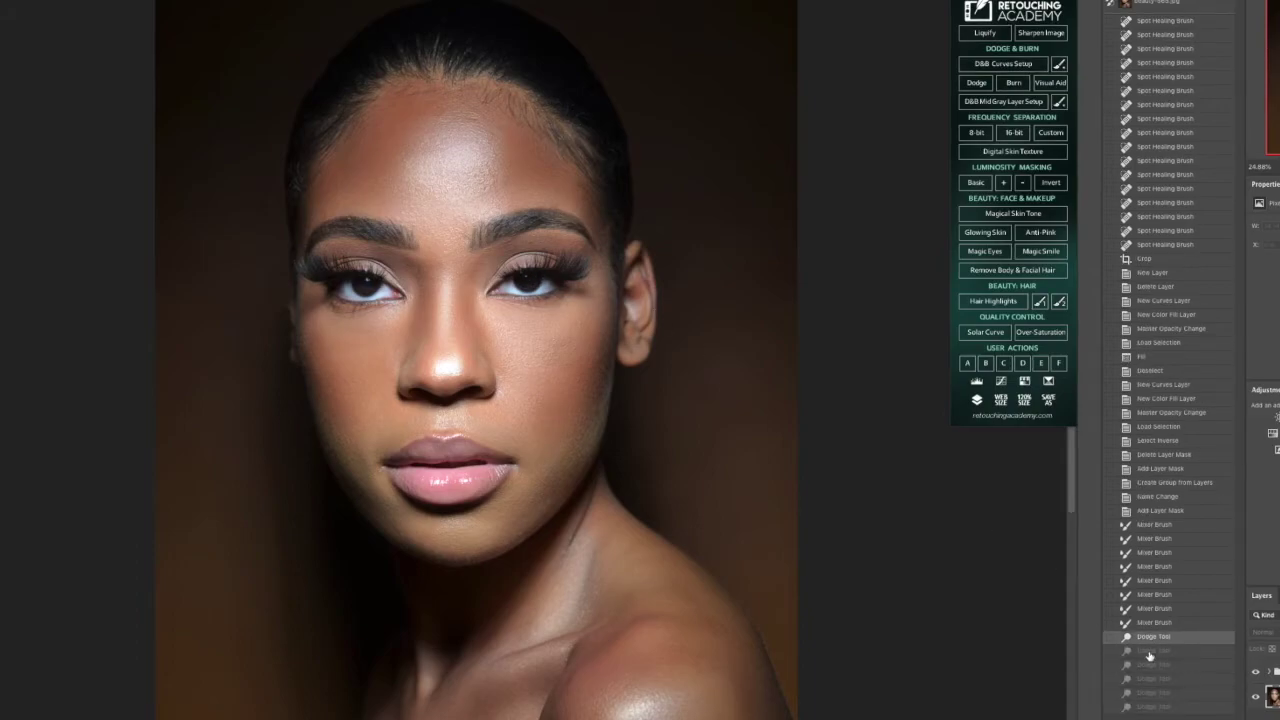
- Try single dodge dabs on the left iris and then on both eyes, reverting to the first dodge state each time
click(368, 291)
click(1200, 640)
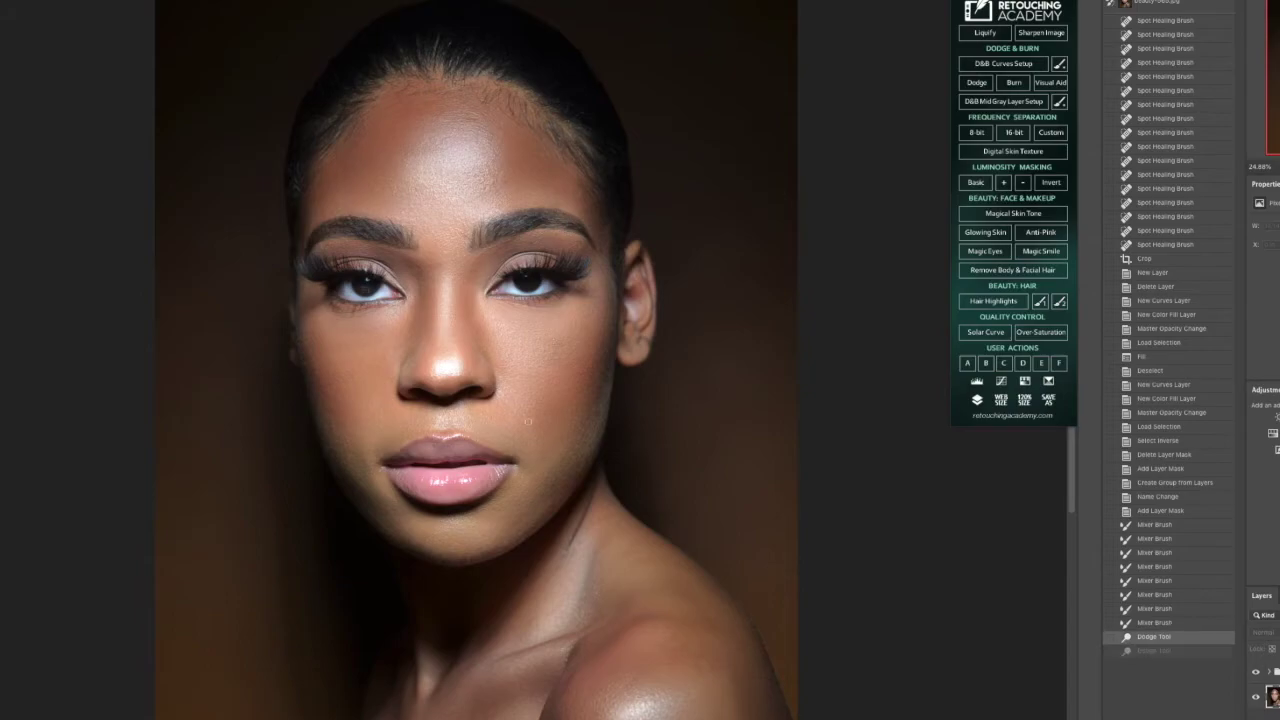
click(358, 286)
click(530, 287)
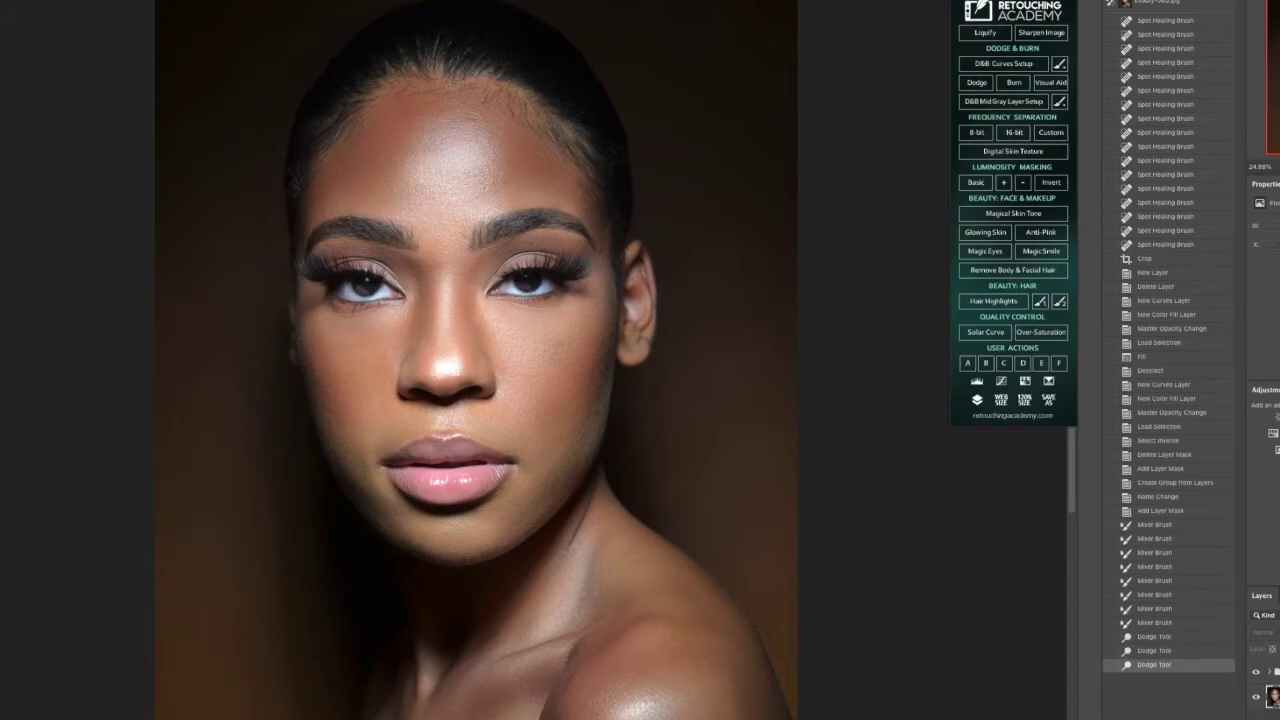
alt+click(389, 322)
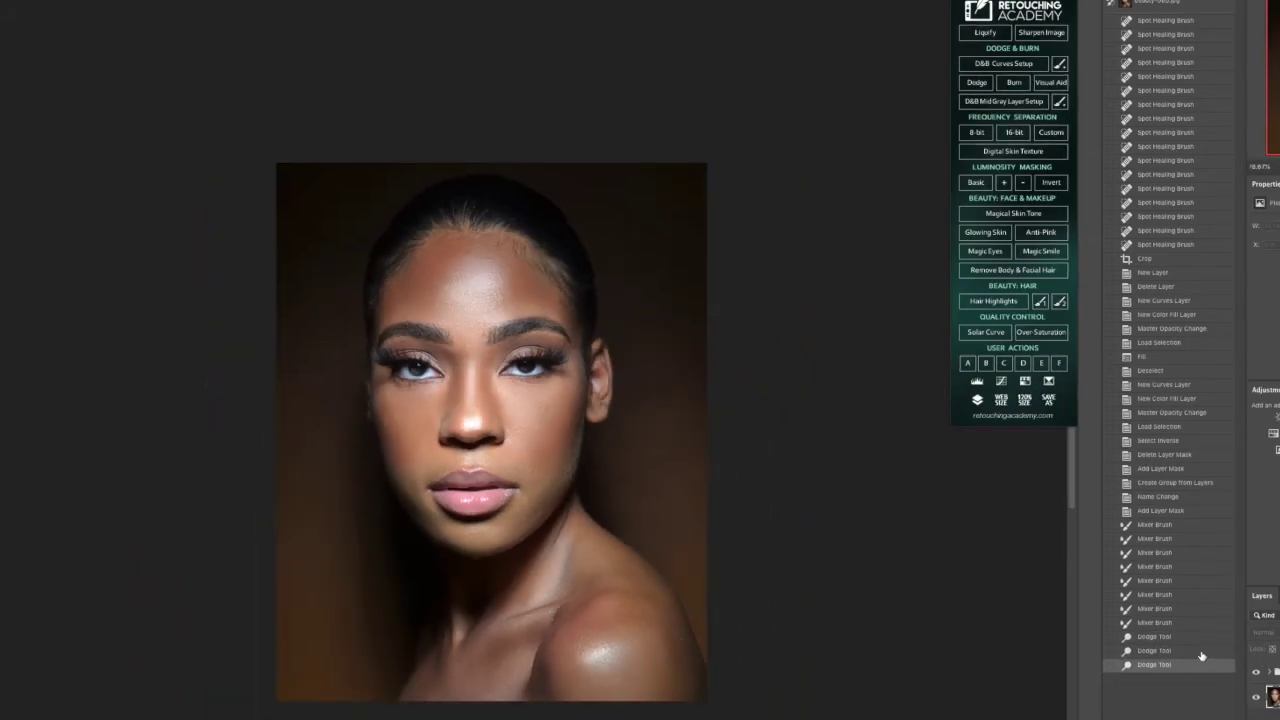
click(1180, 649)
click(1176, 636)
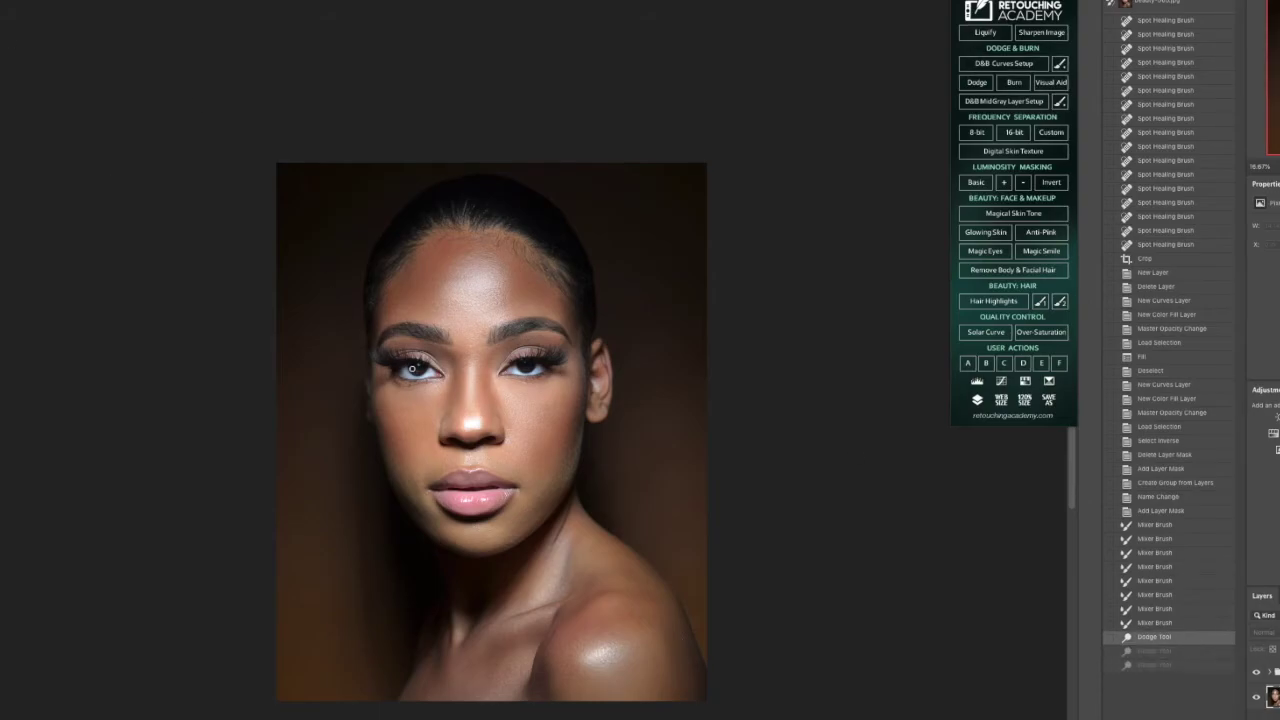
- Add one more Dodge Tool dab to the left iris and compare the history states before and after dodging
click(411, 369)
click(1150, 636)
click(1188, 623)
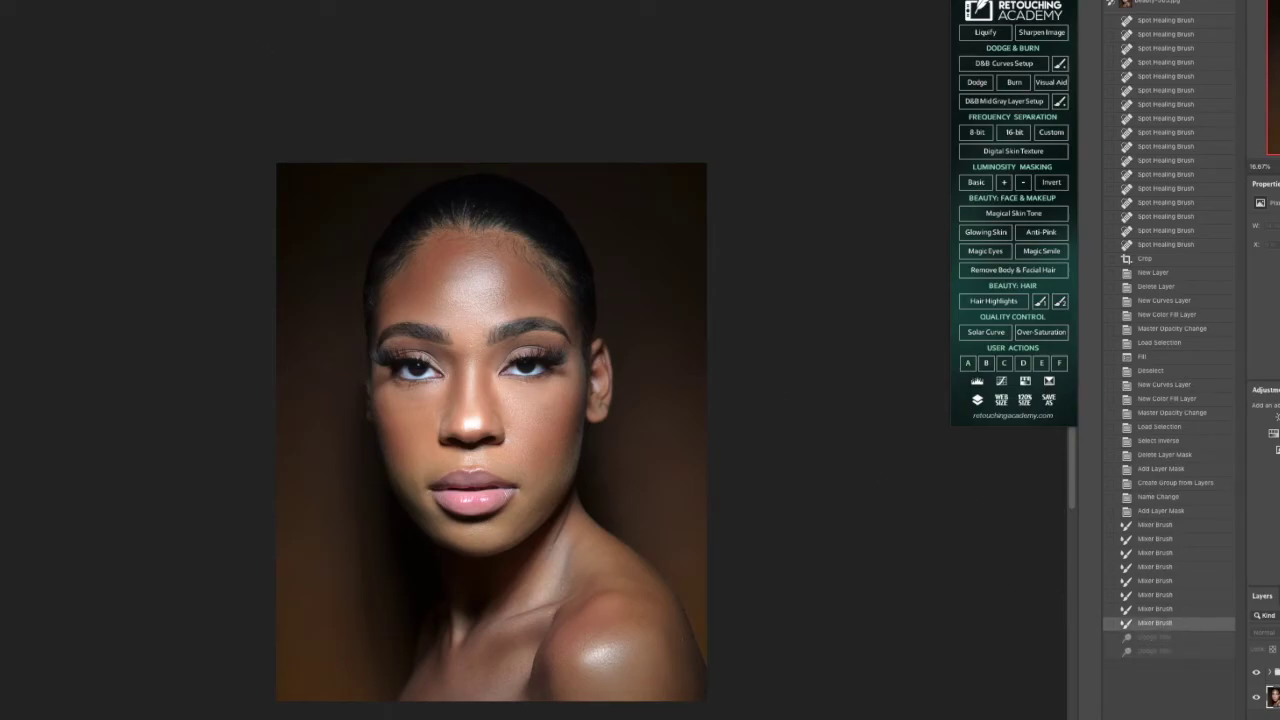
key(ctrl+shift+z)
key(ctrl+shift+z)
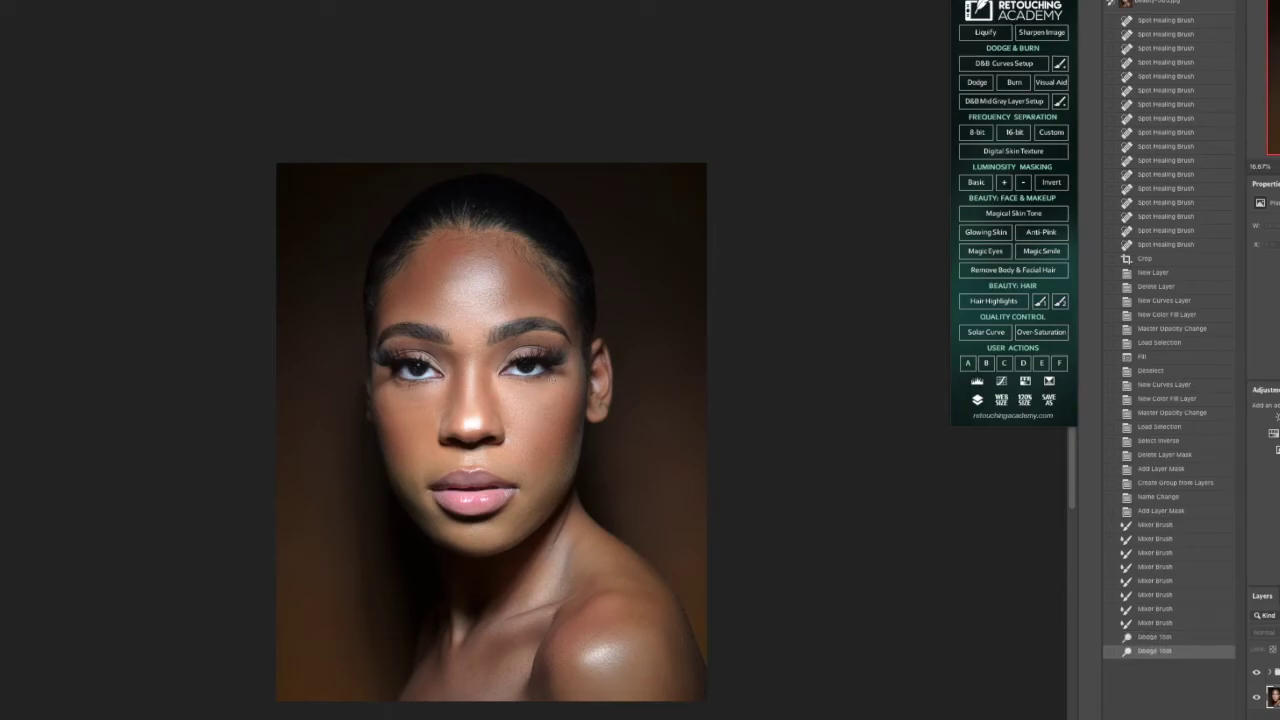
click(1148, 638)
click(1150, 650)
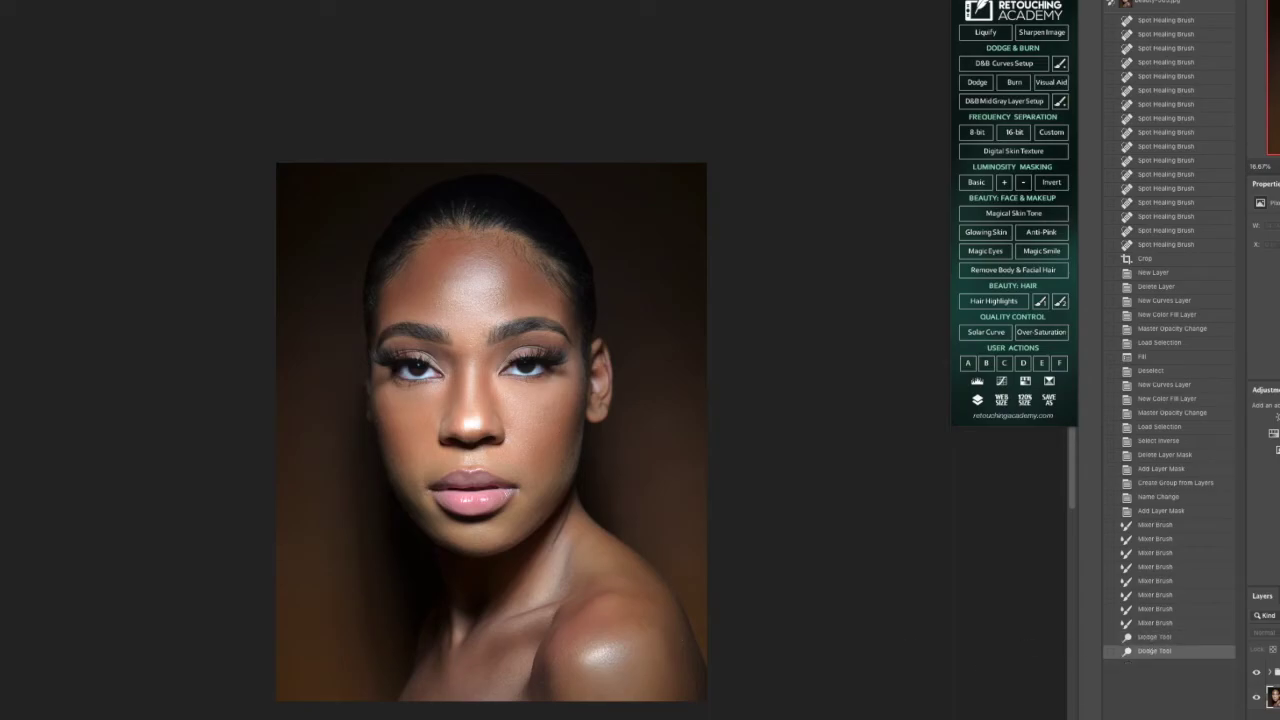